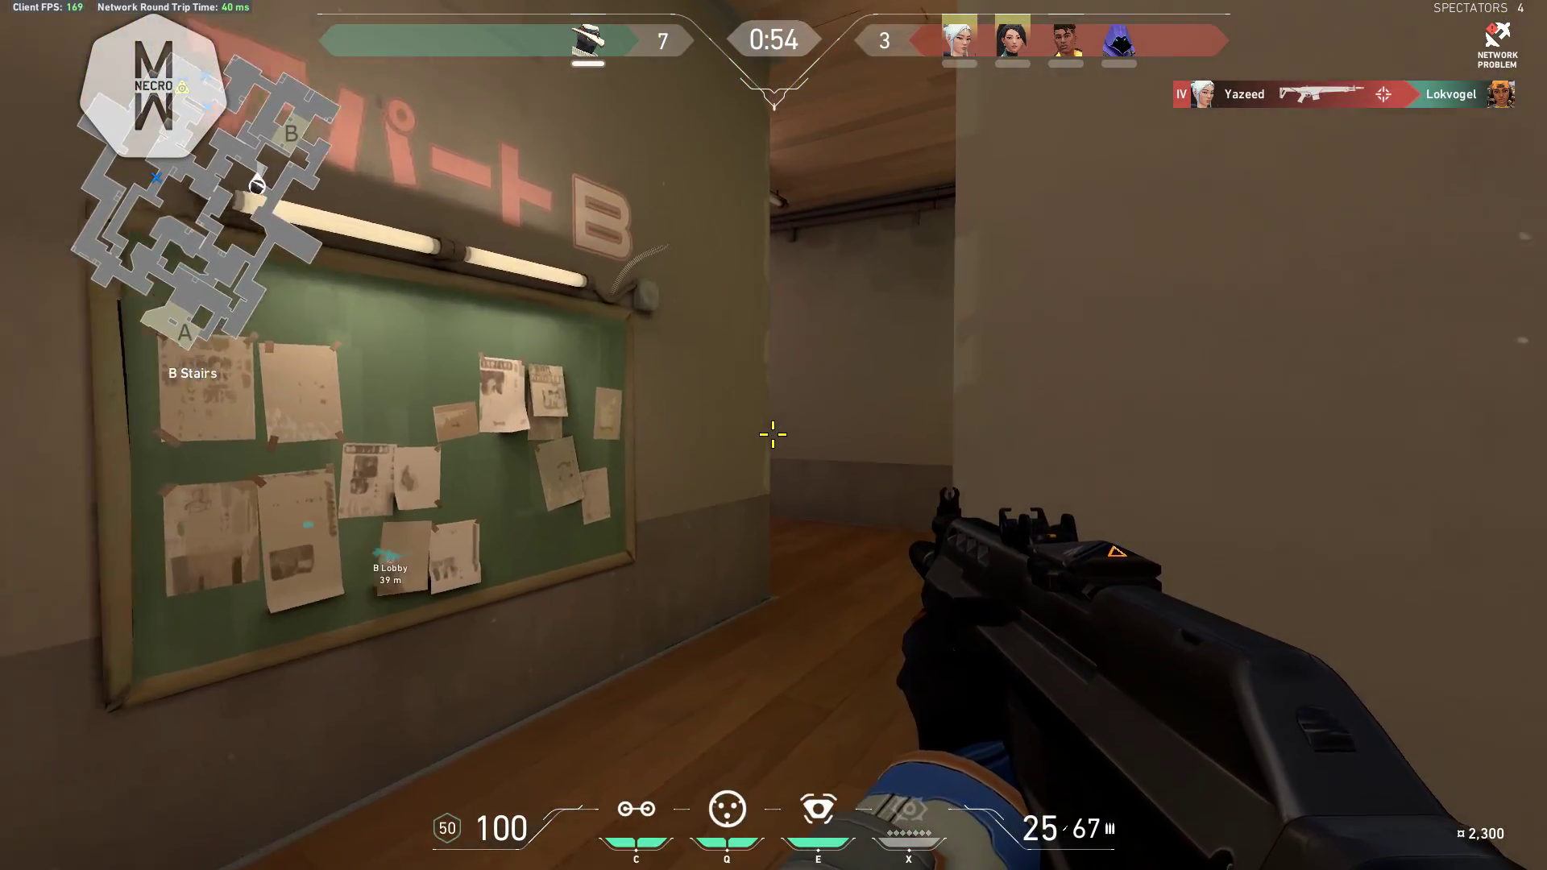
right_click(772, 434)
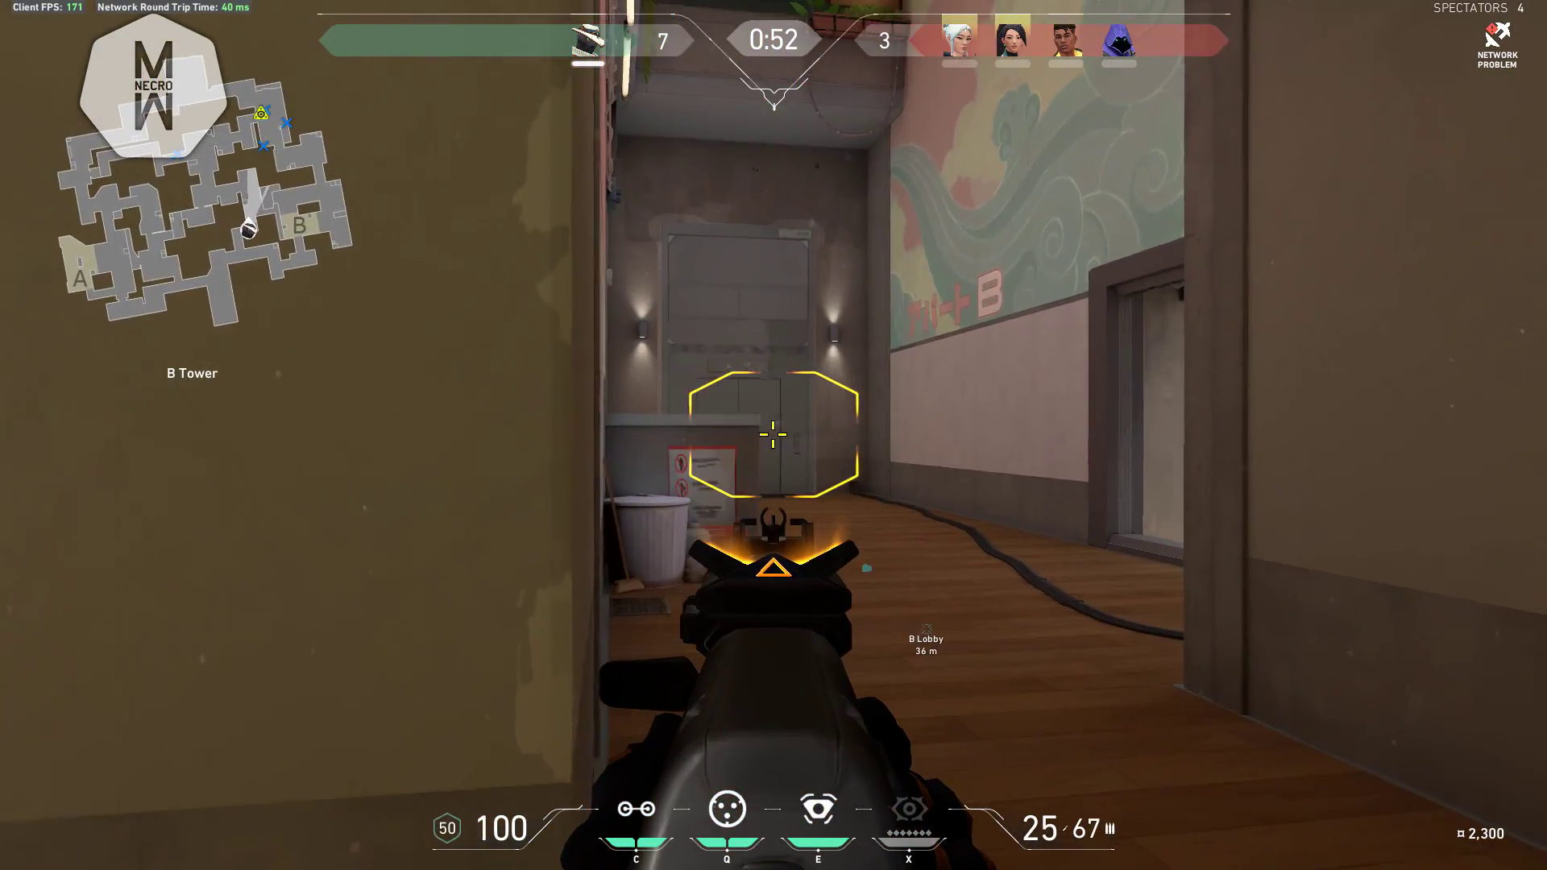
click(773, 434)
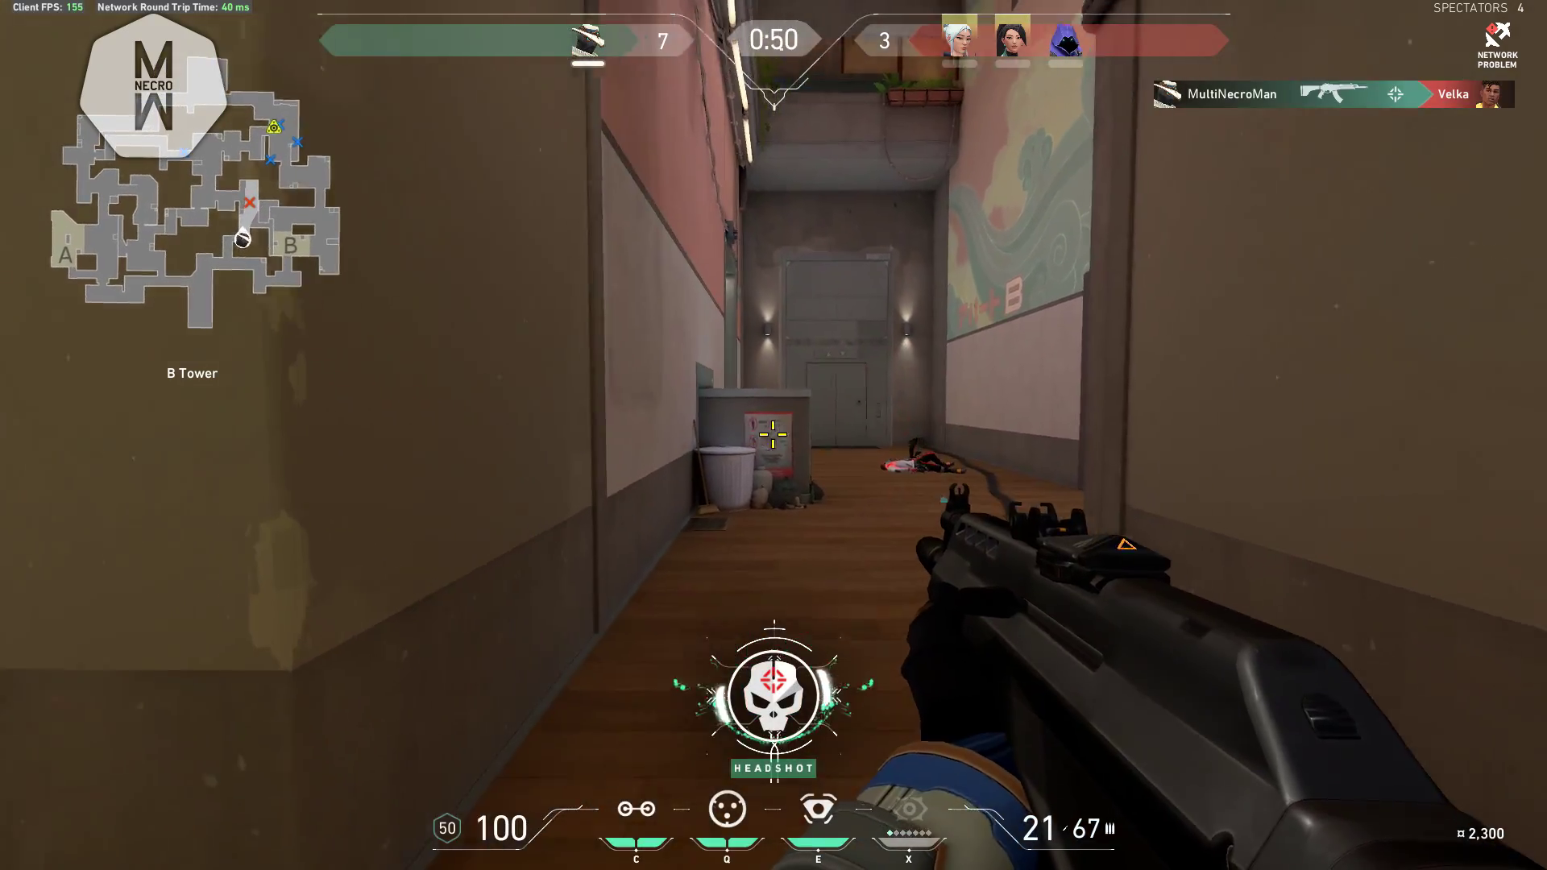
key(w)
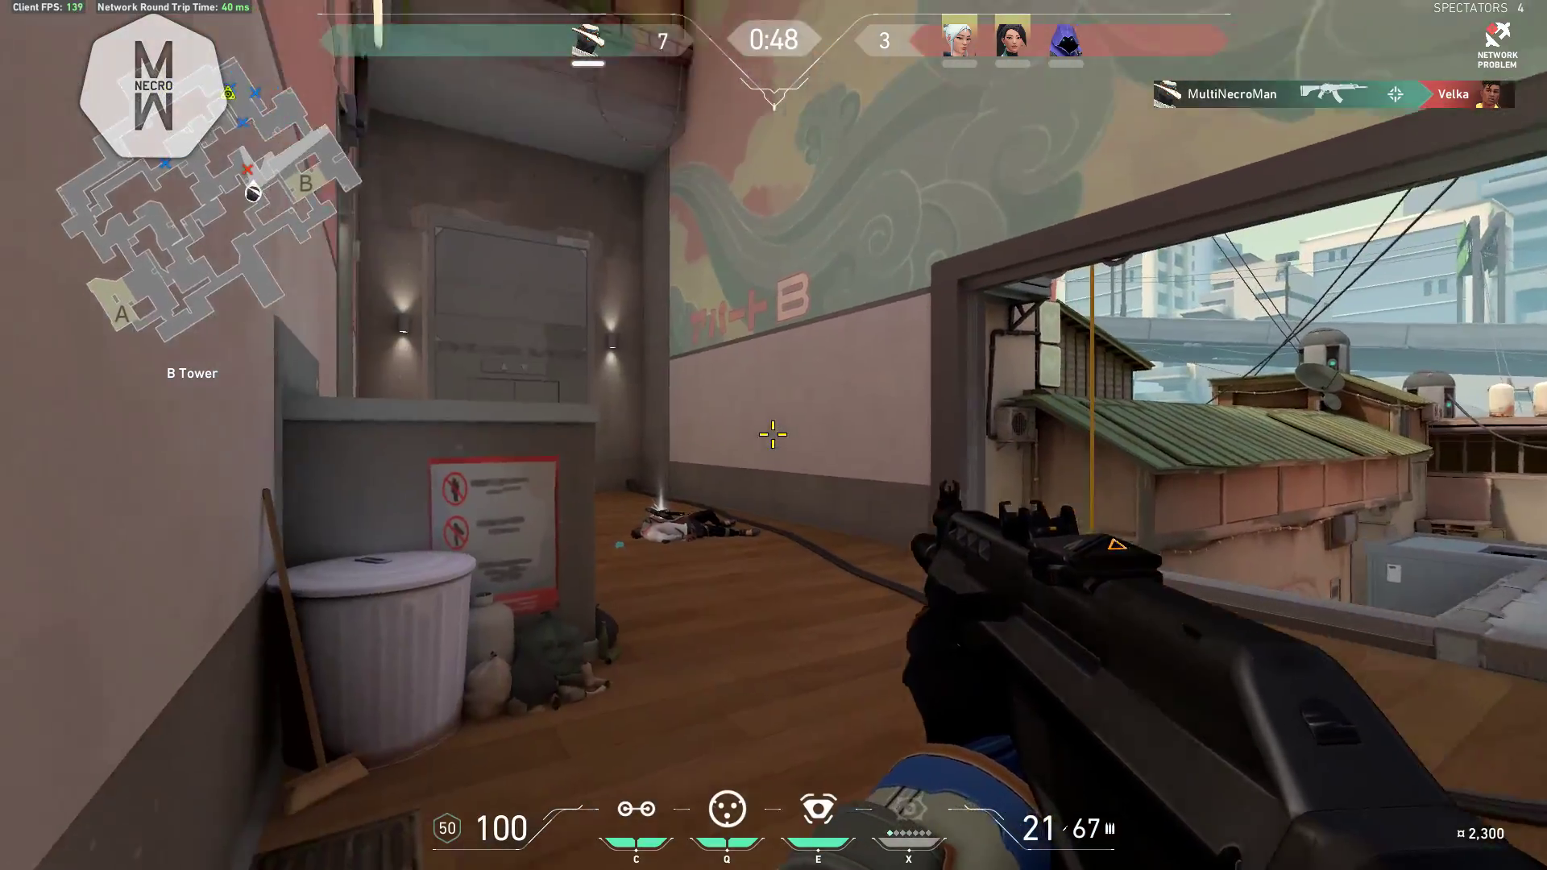
key(e)
click(773, 434)
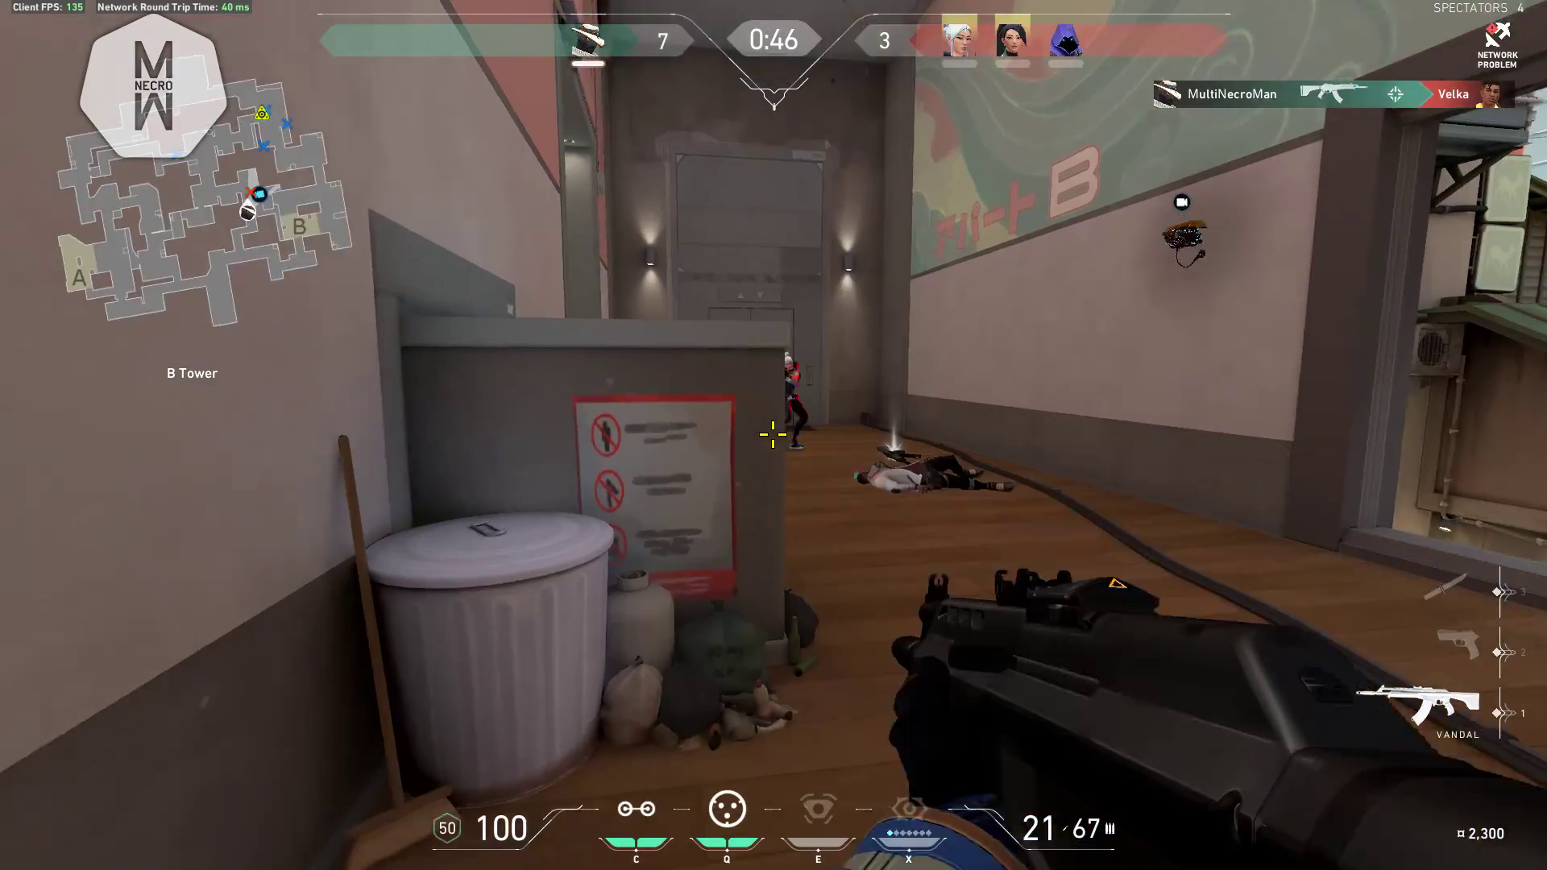
click(773, 434)
click(772, 434)
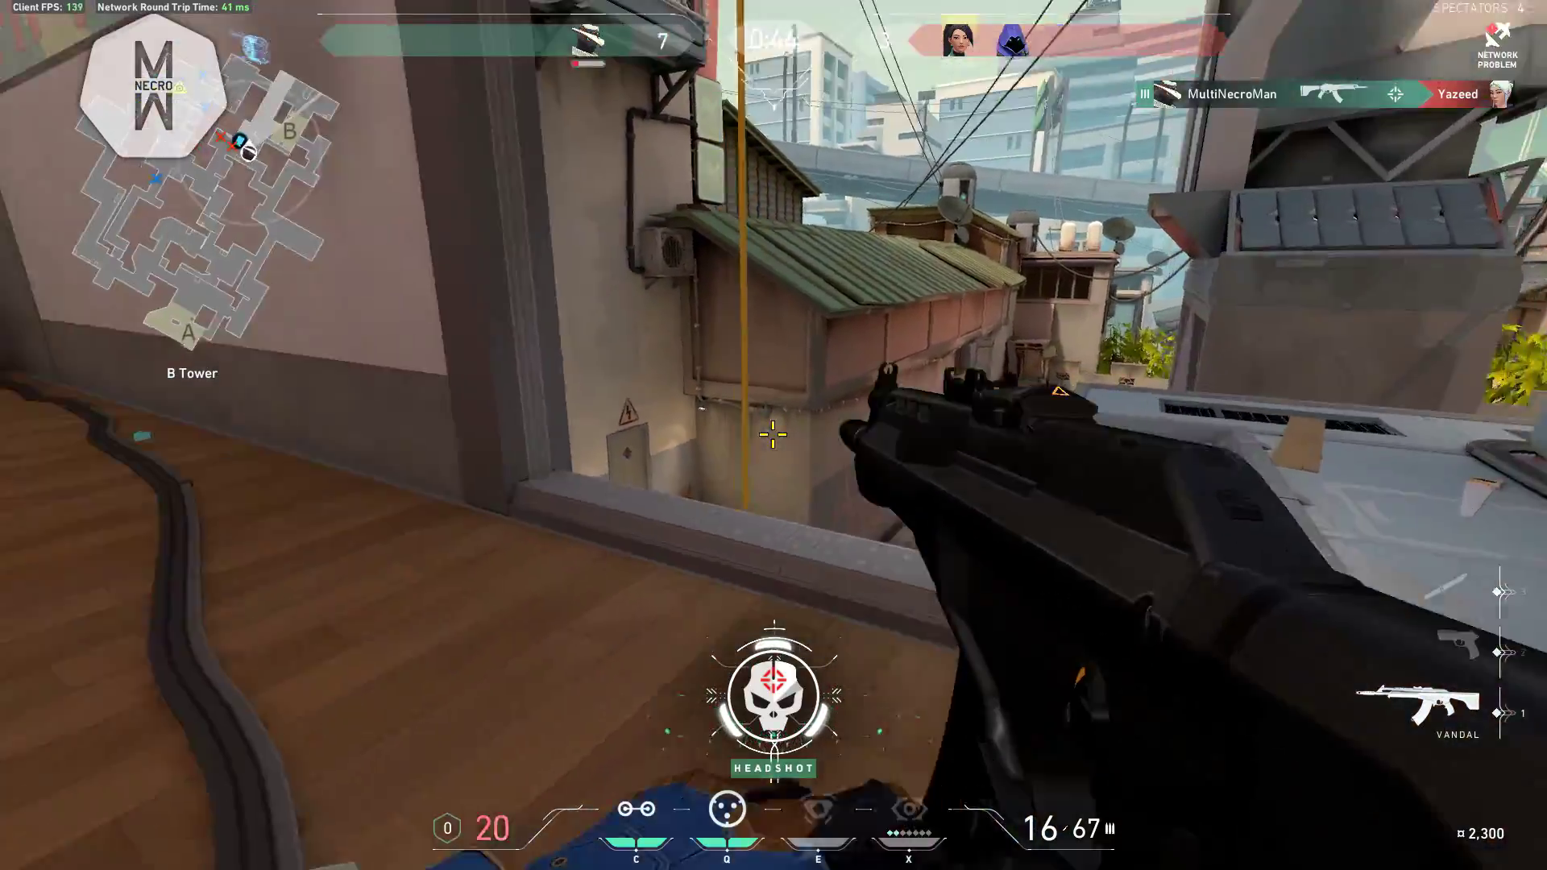
key(r)
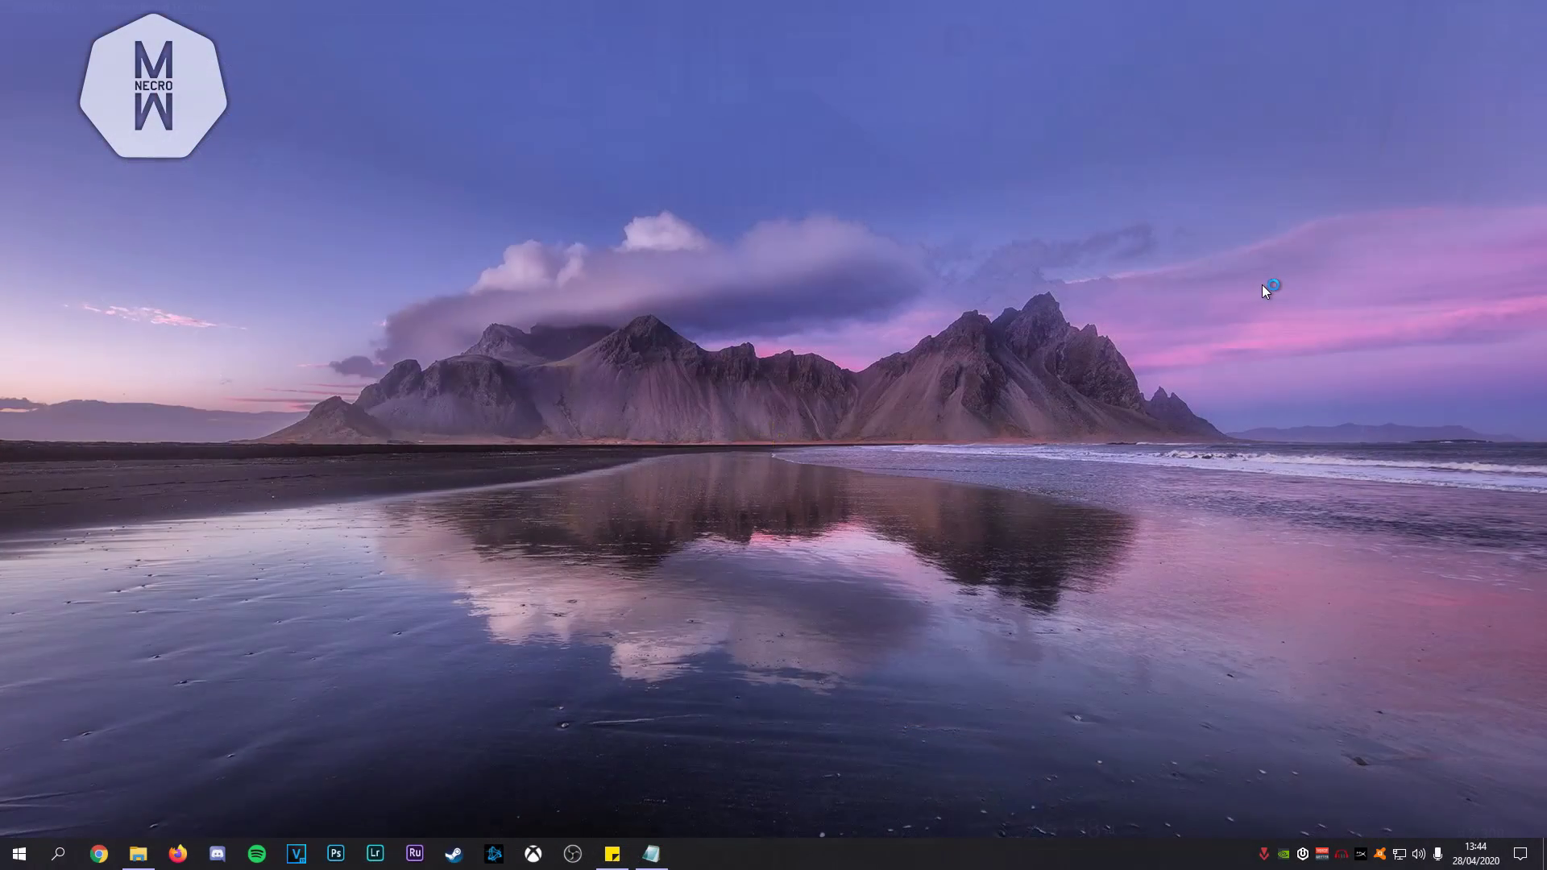
Step: Search Windows for "game", open the Game Mode settings, and review the Game Mode and Xbox Game Bar options
key(super+s)
text(game)
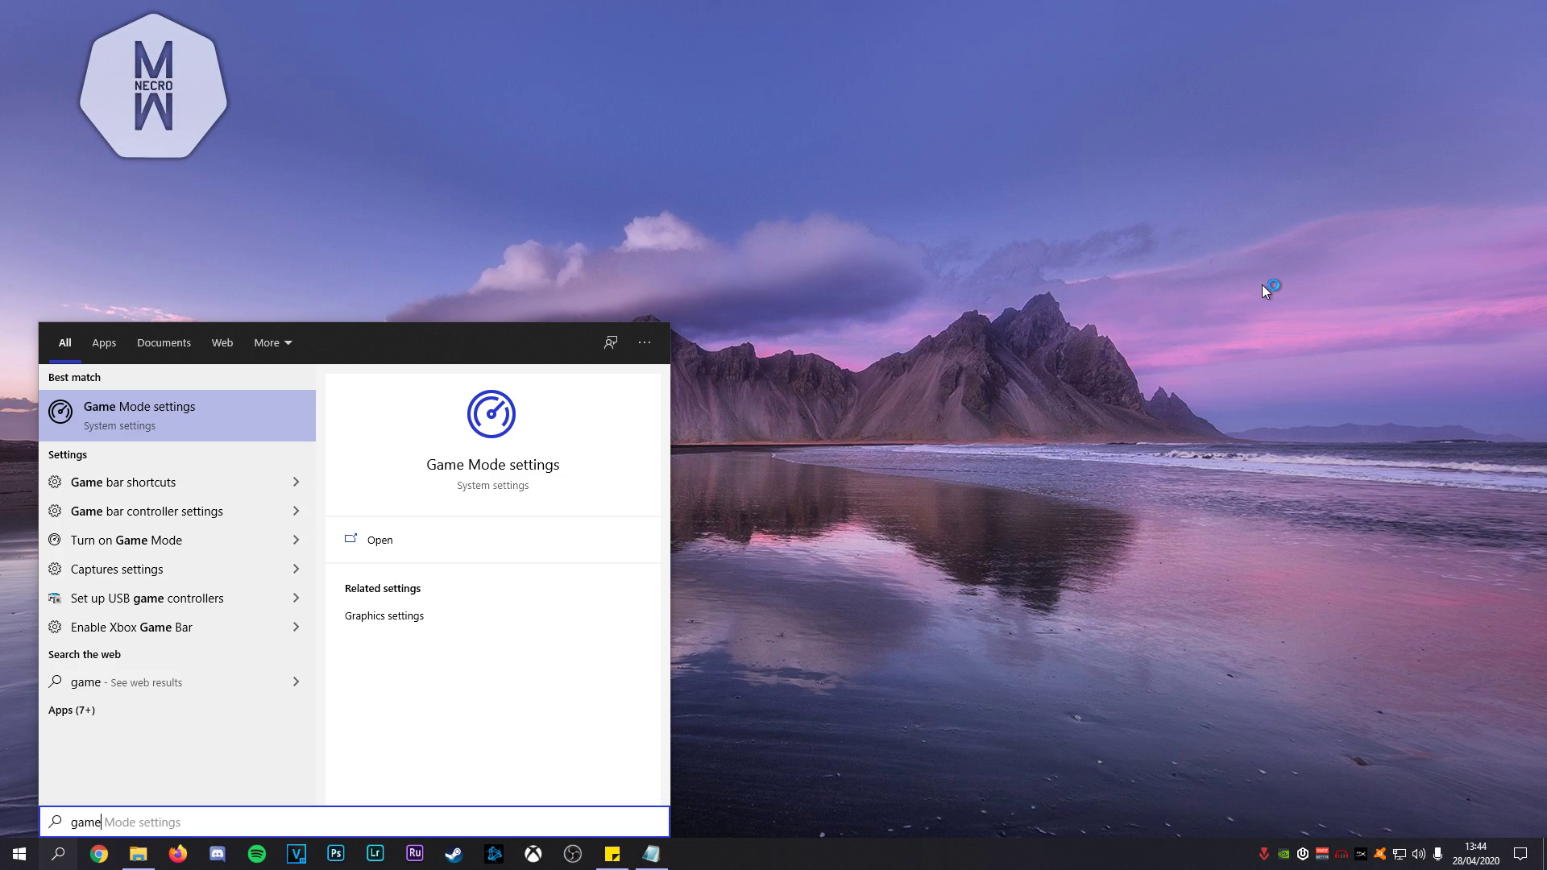
key(Return)
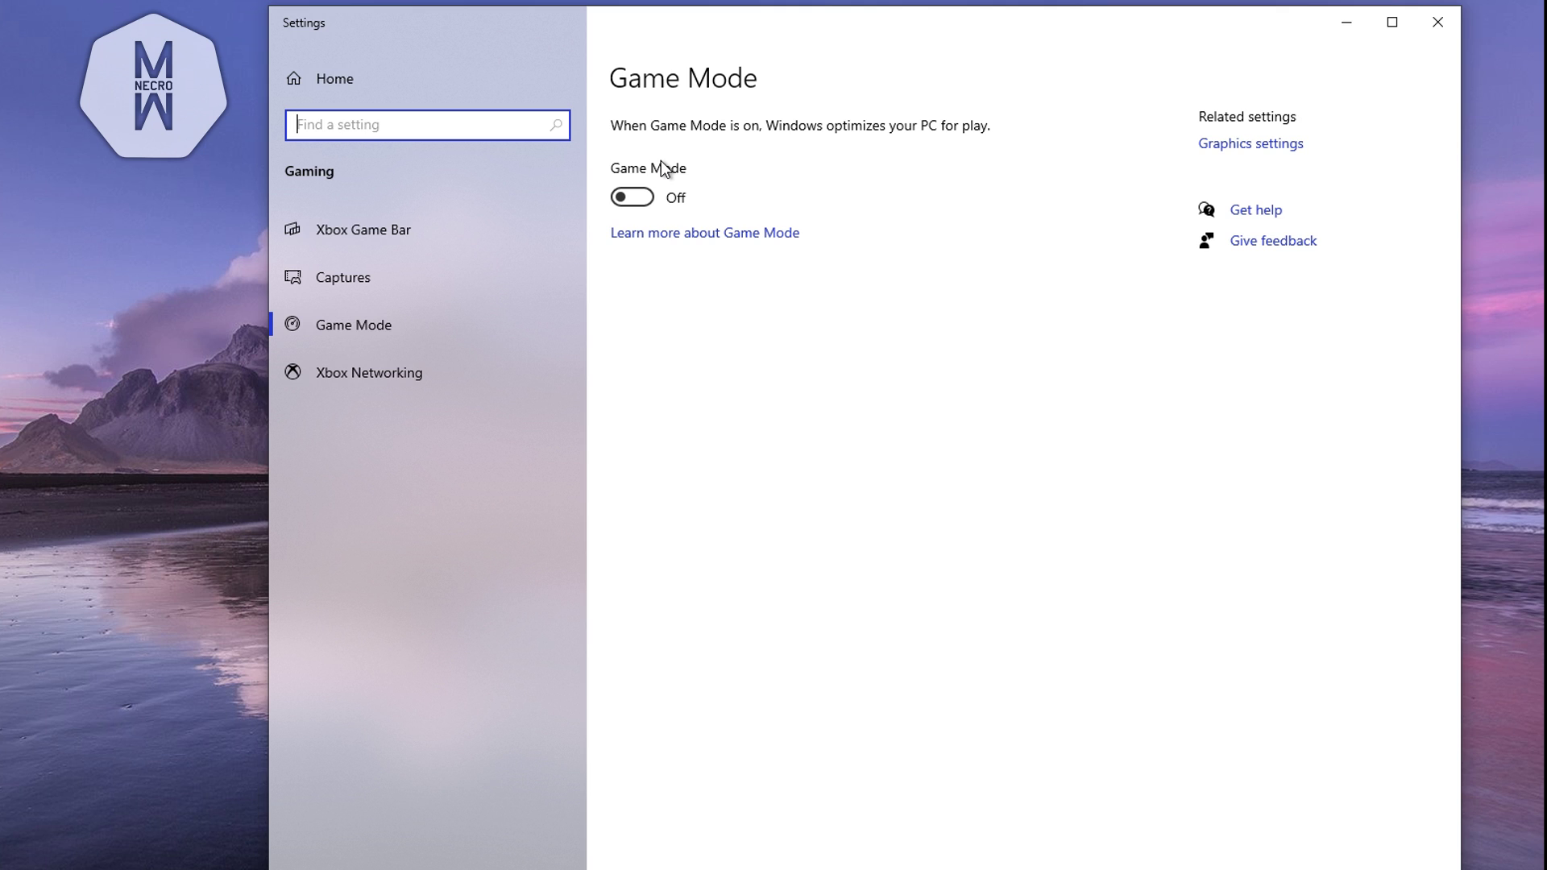
click(403, 237)
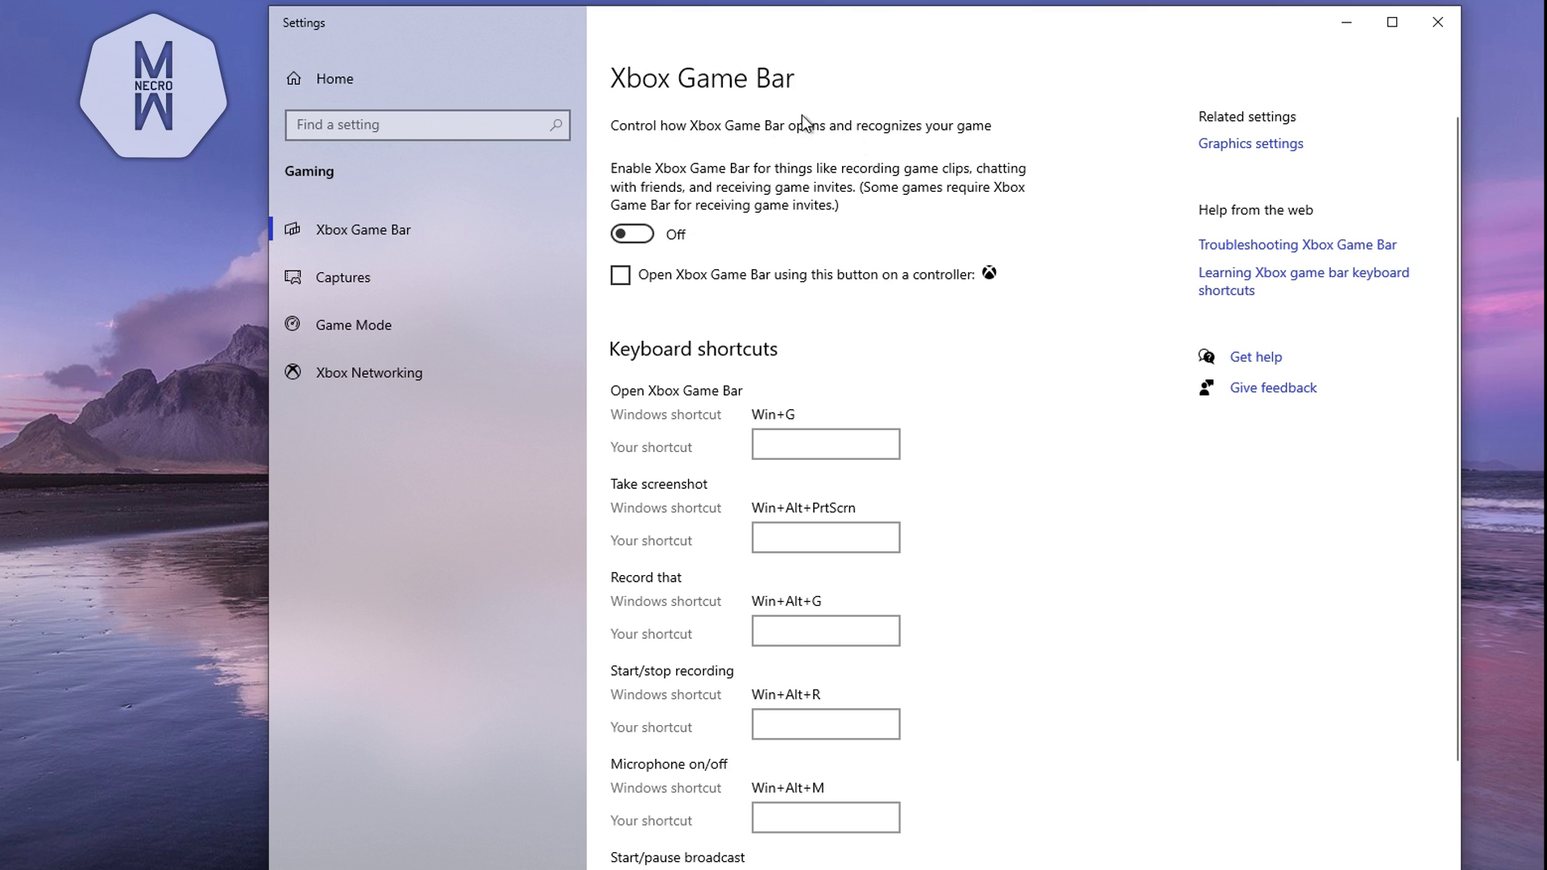
scroll(912, 293, down, 2)
scroll(935, 373, up, 3)
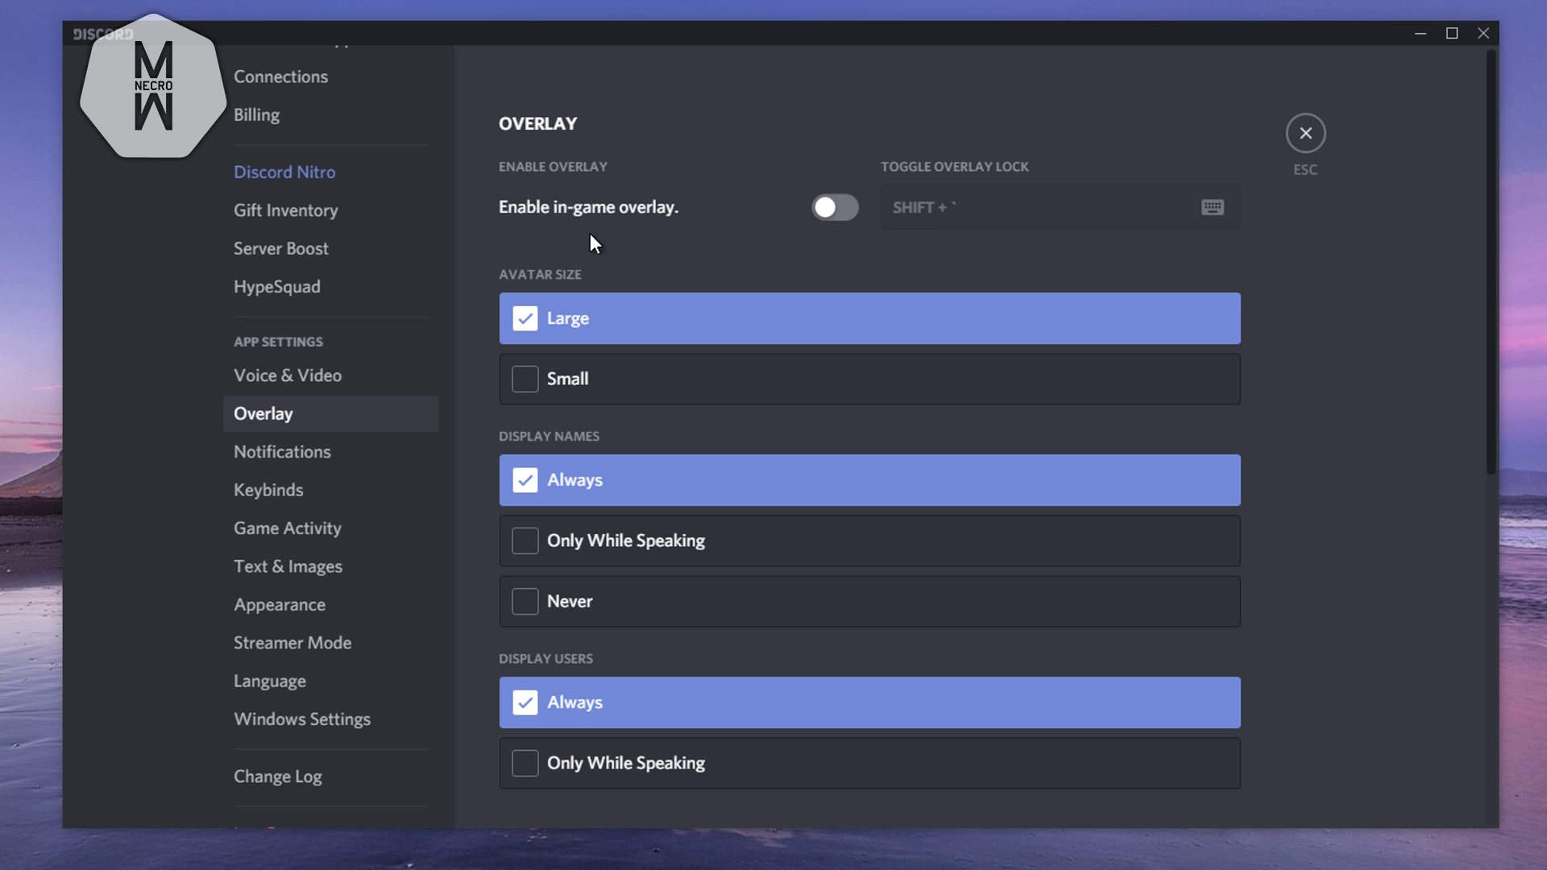
Step: Switch to Discord and look through its Appearance settings down to the Advanced section
click(292, 614)
scroll(732, 423, down, 5)
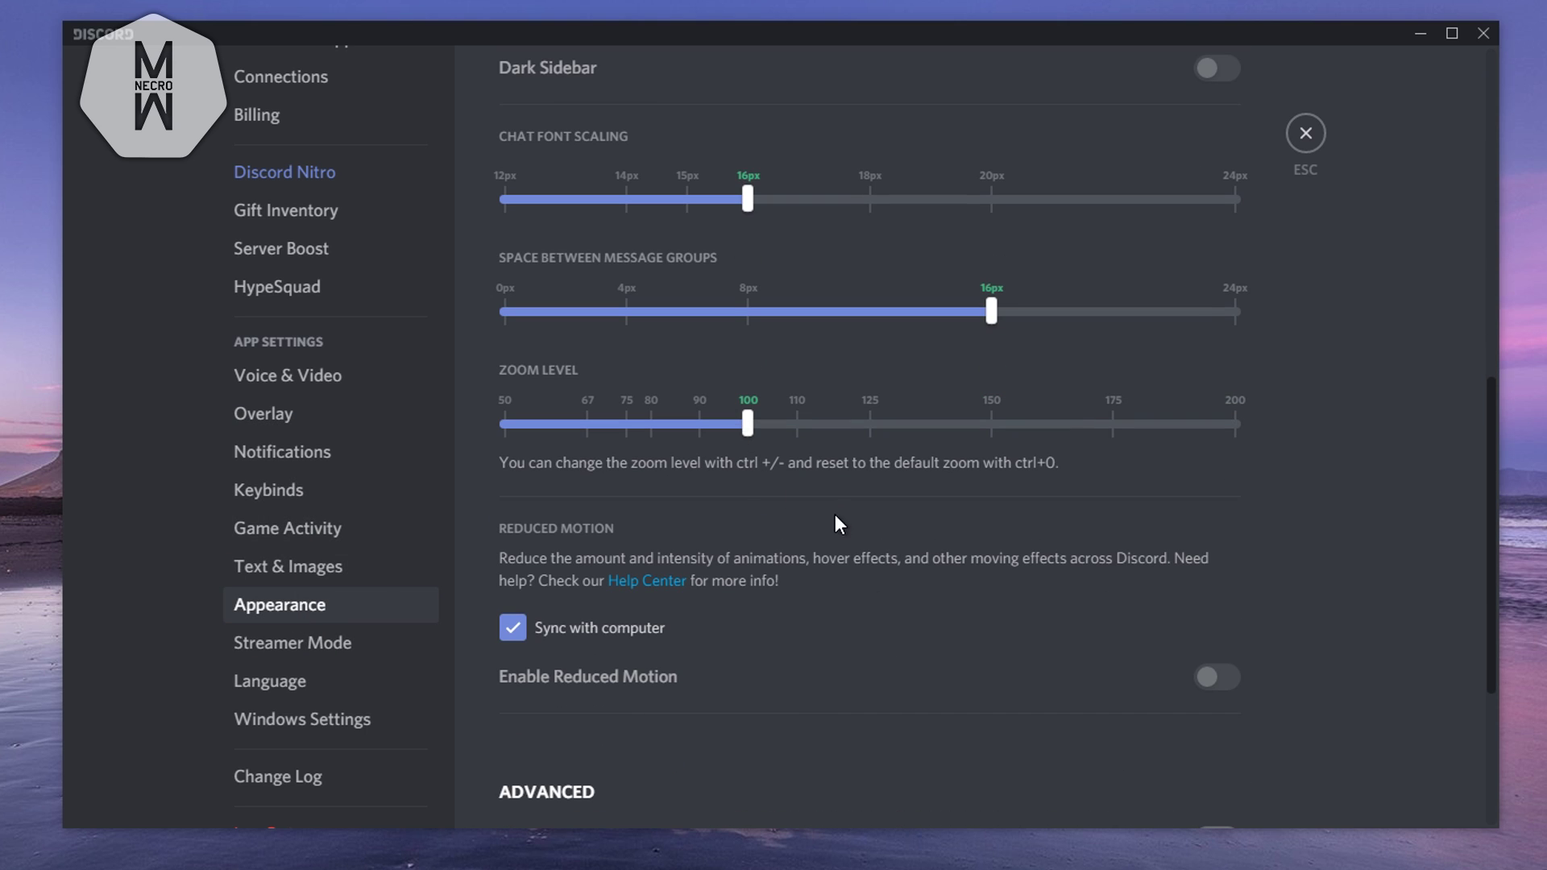
scroll(814, 559, down, 4)
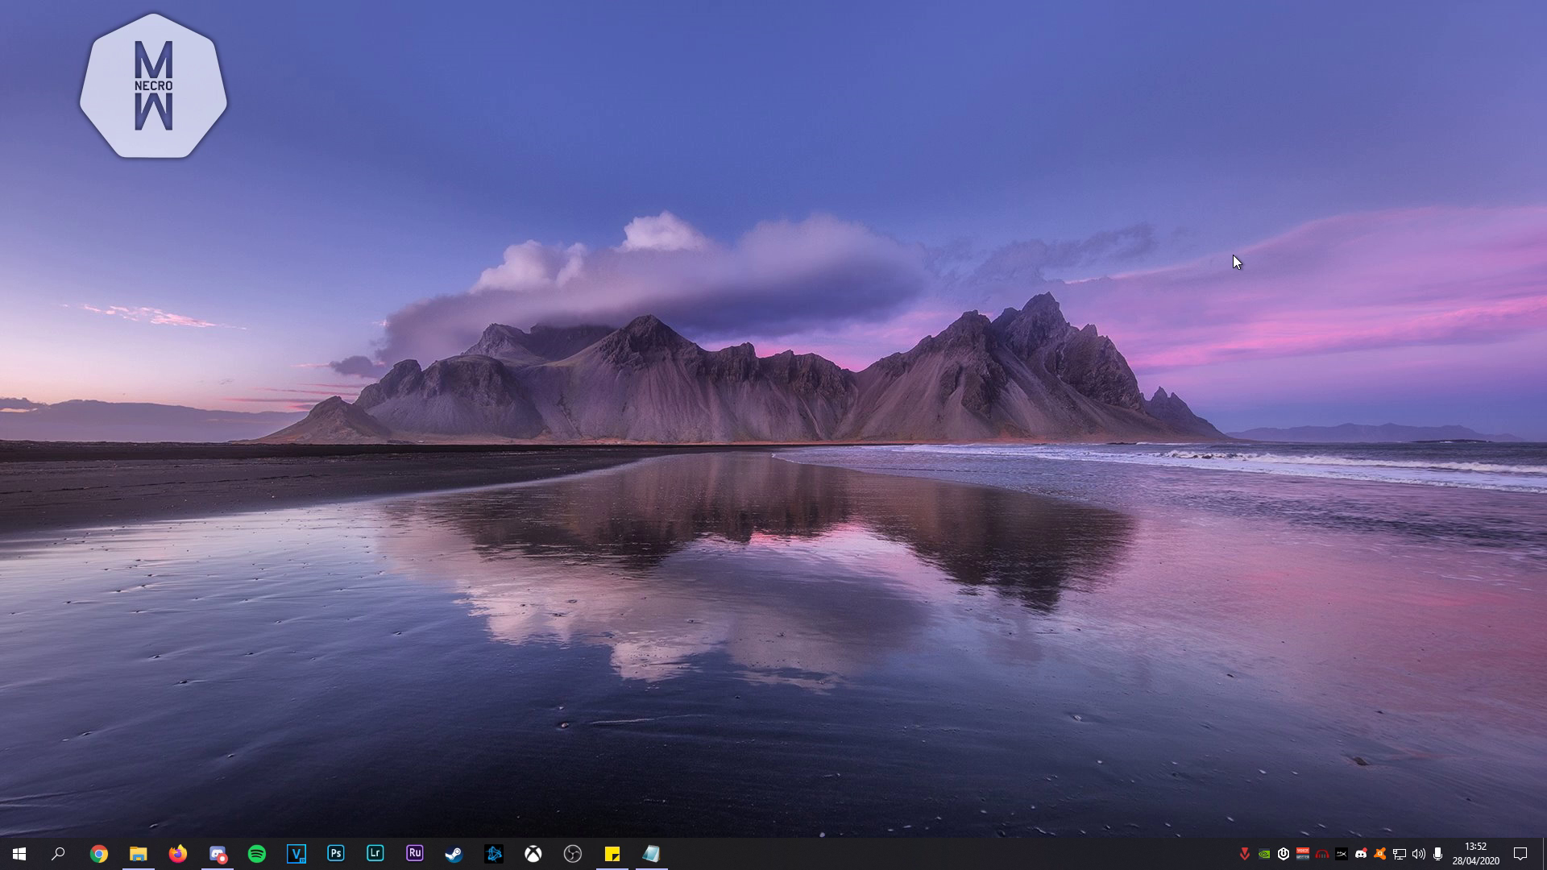
Step: Open the advanced system settings from Windows search and choose Adjust for best performance in the visual effects performance options
key(super)
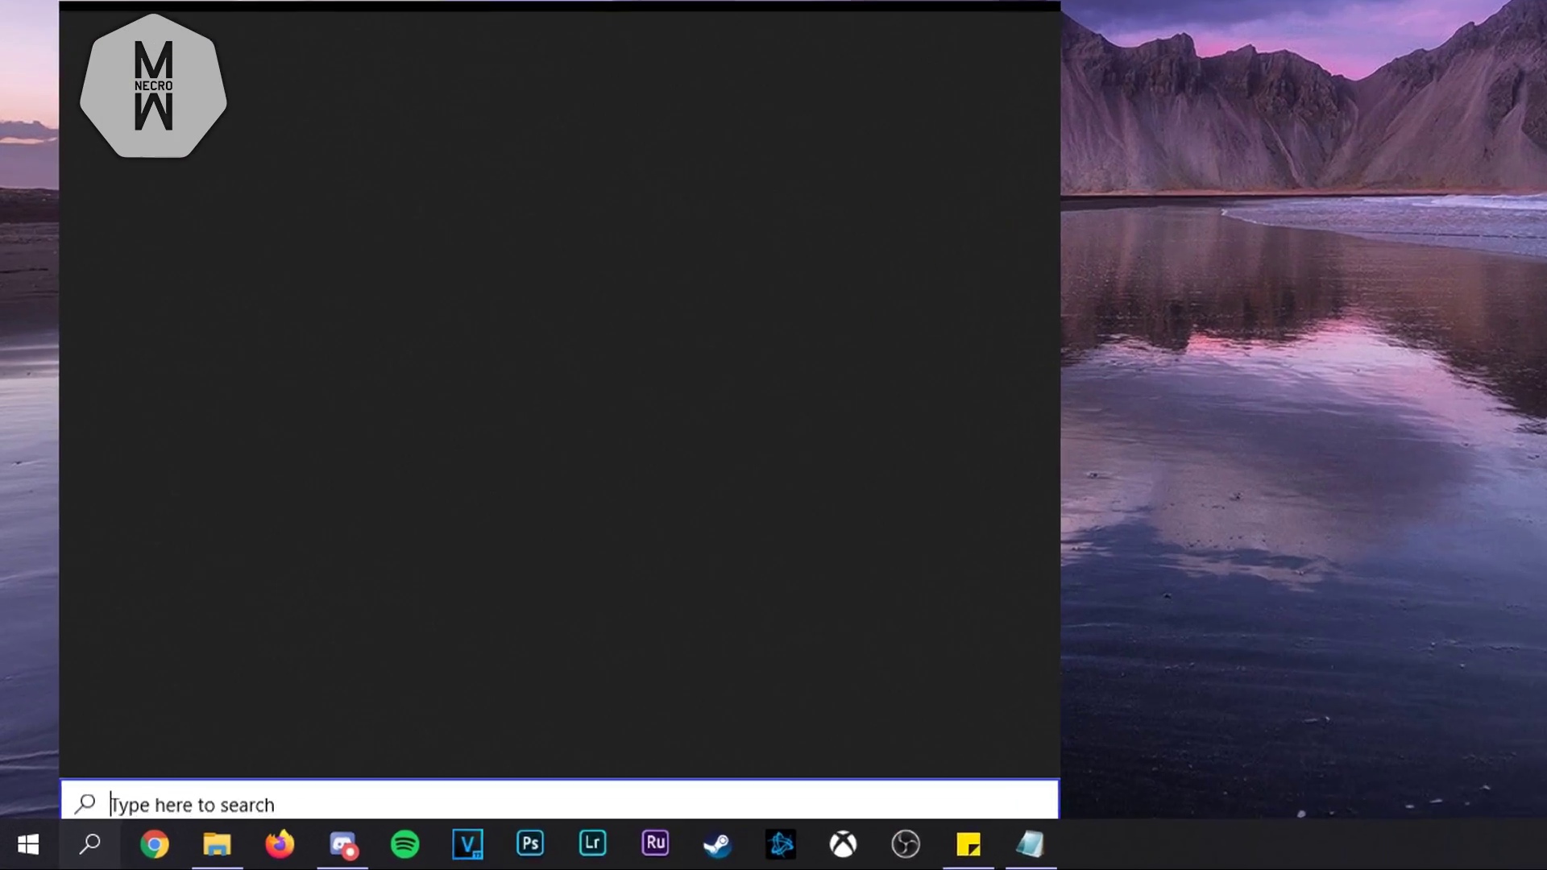
text(ad)
key(Return)
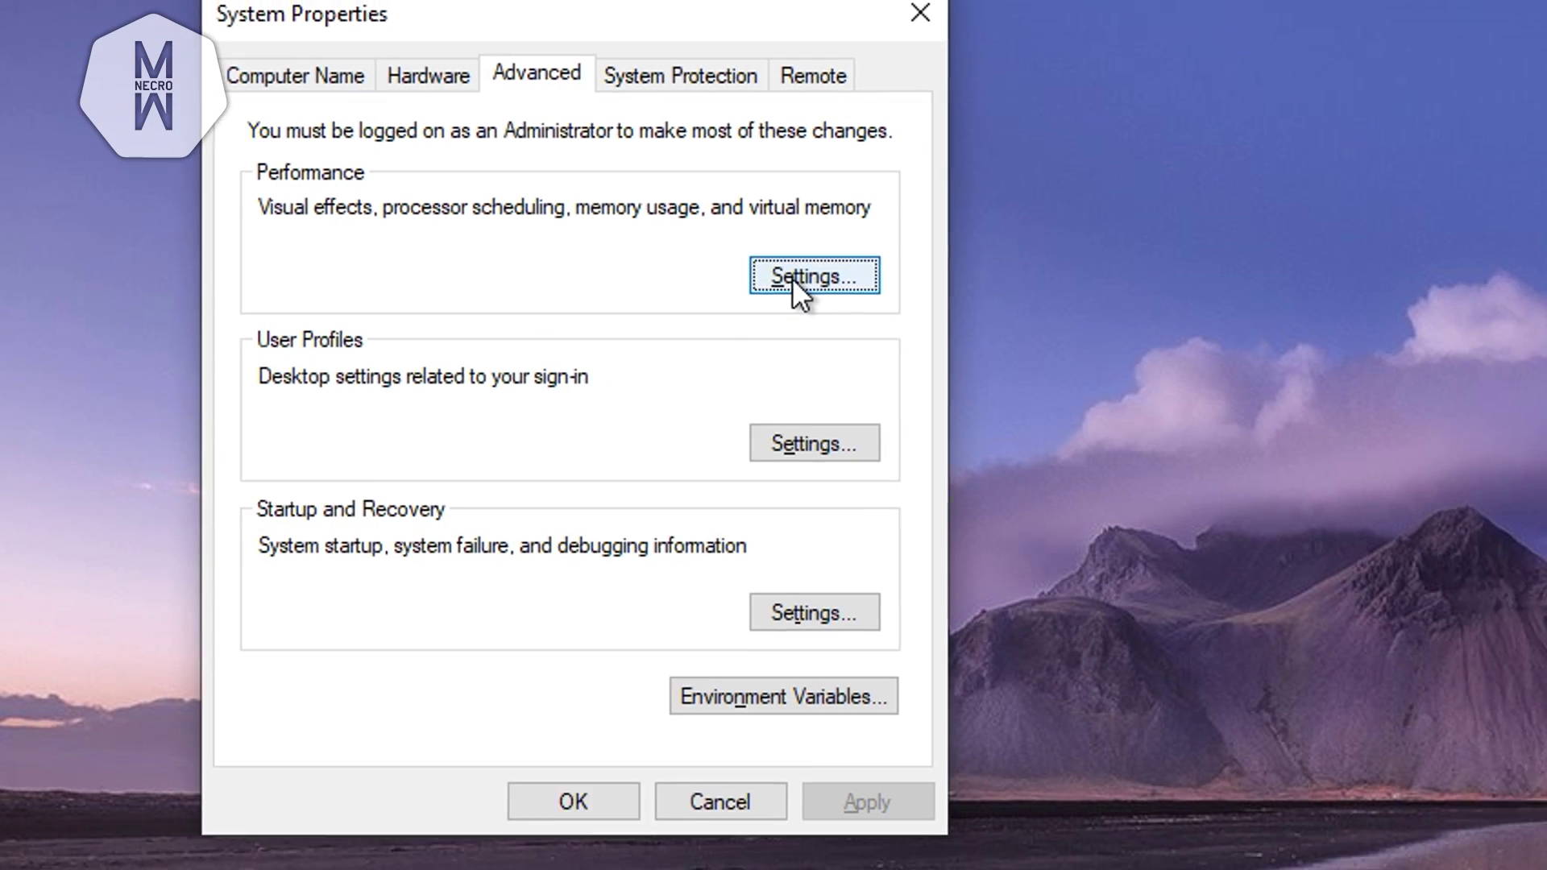
click(862, 286)
click(269, 325)
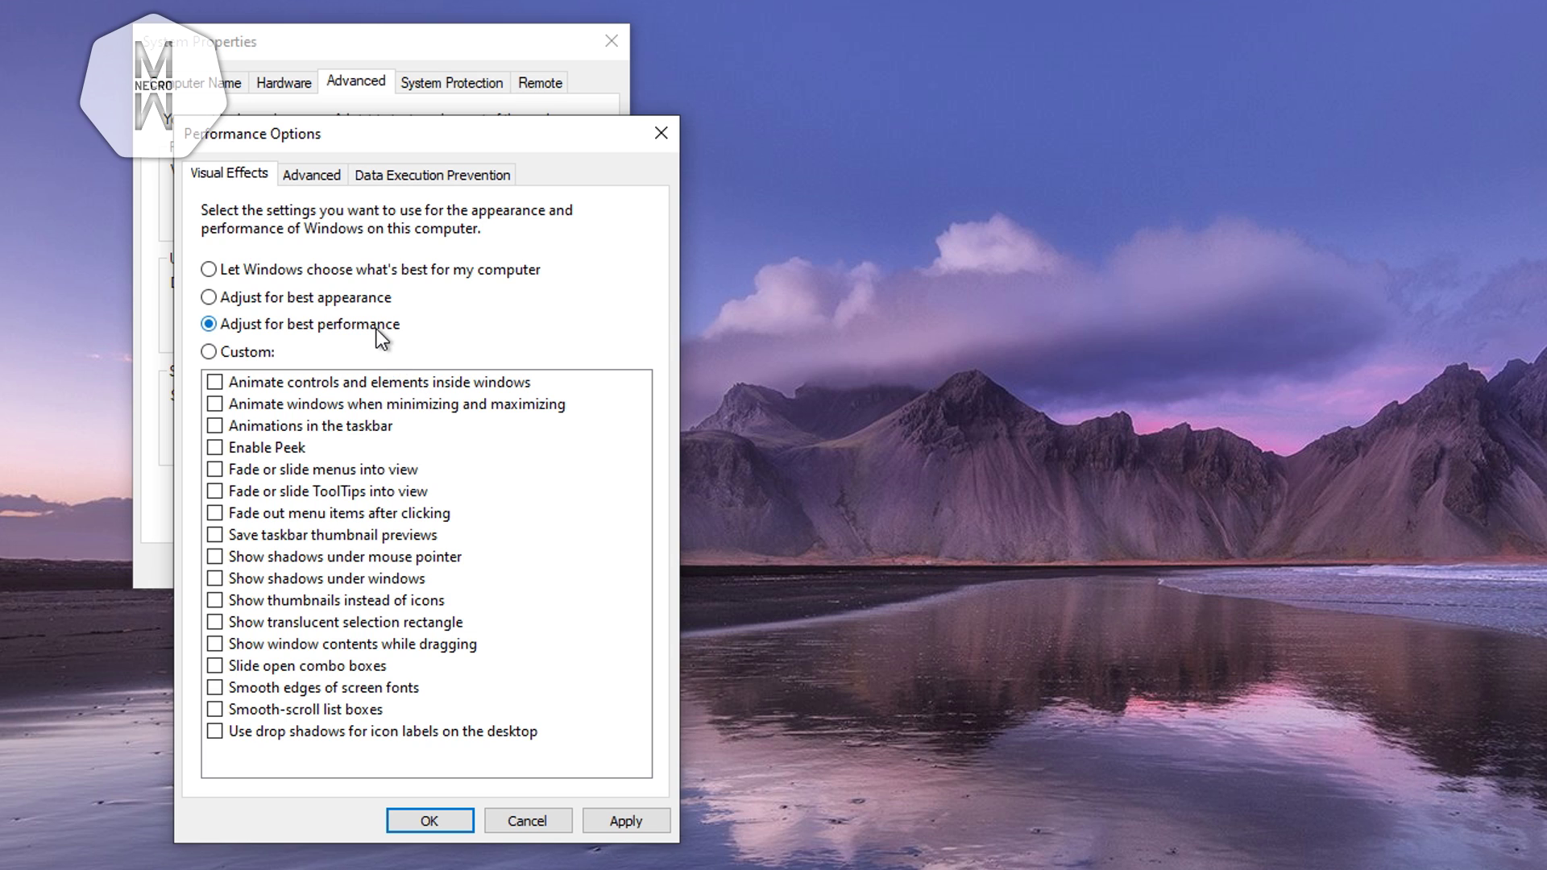
click(544, 815)
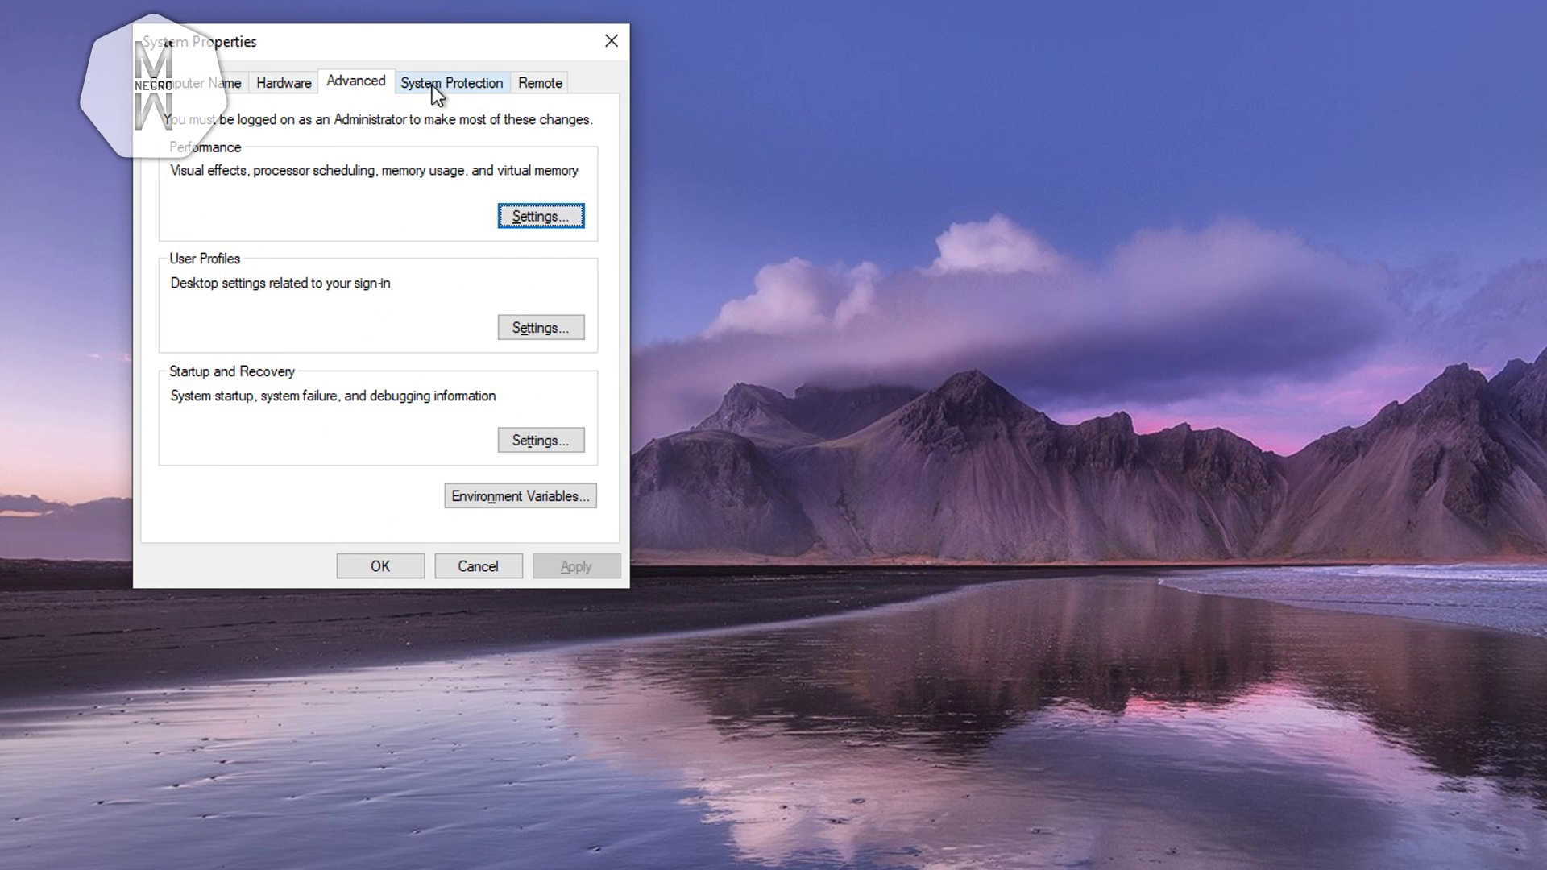
Step: Configure System Protection for Local Disk (C:) with the Disable system protection option and accept it
click(451, 80)
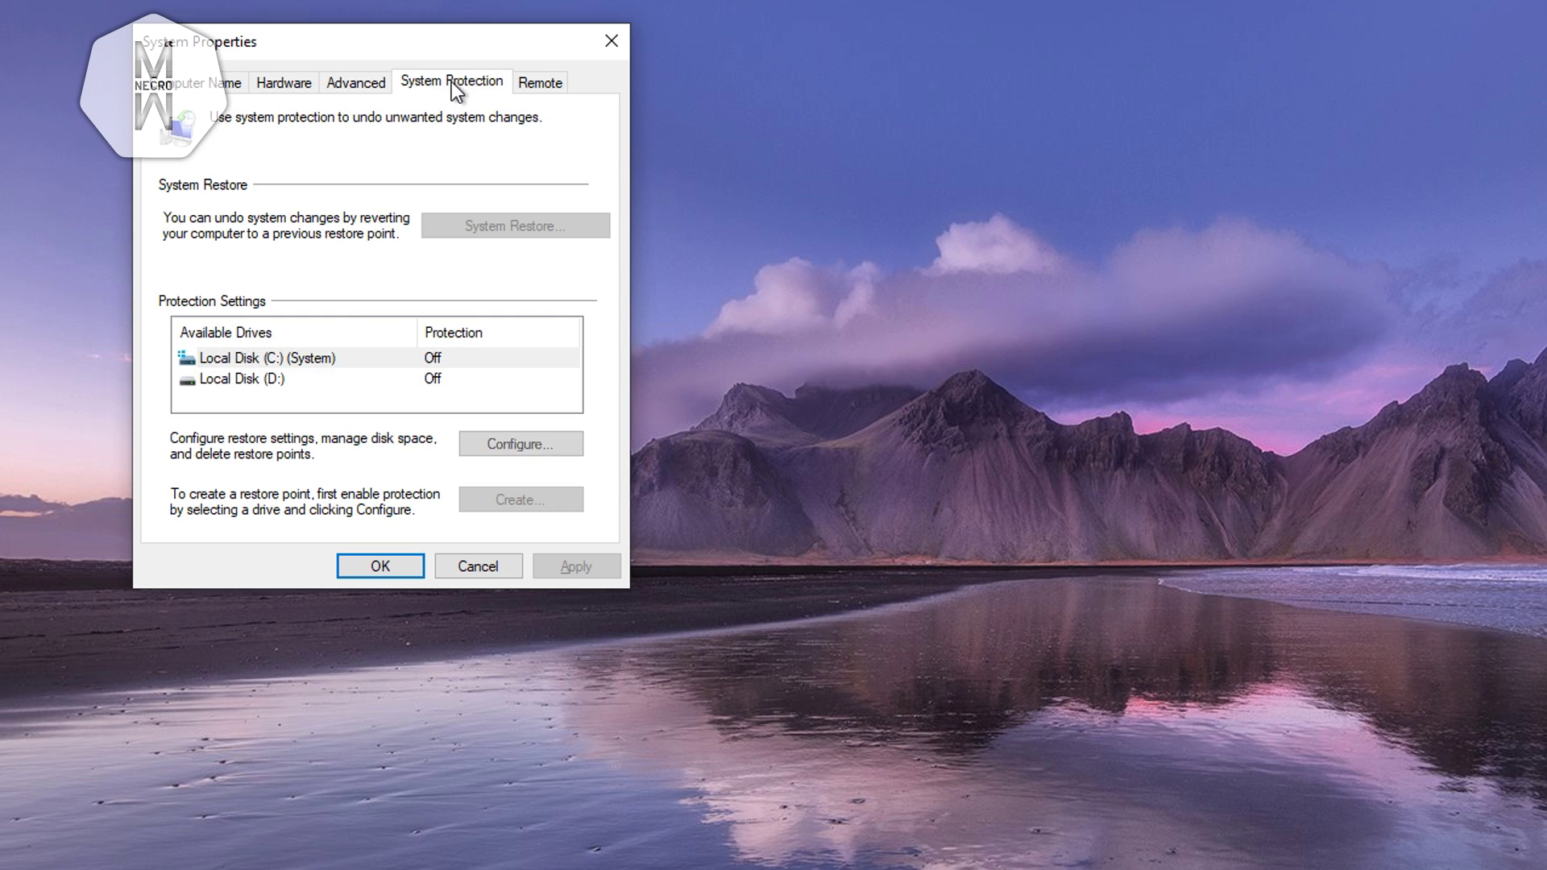
click(297, 350)
click(533, 441)
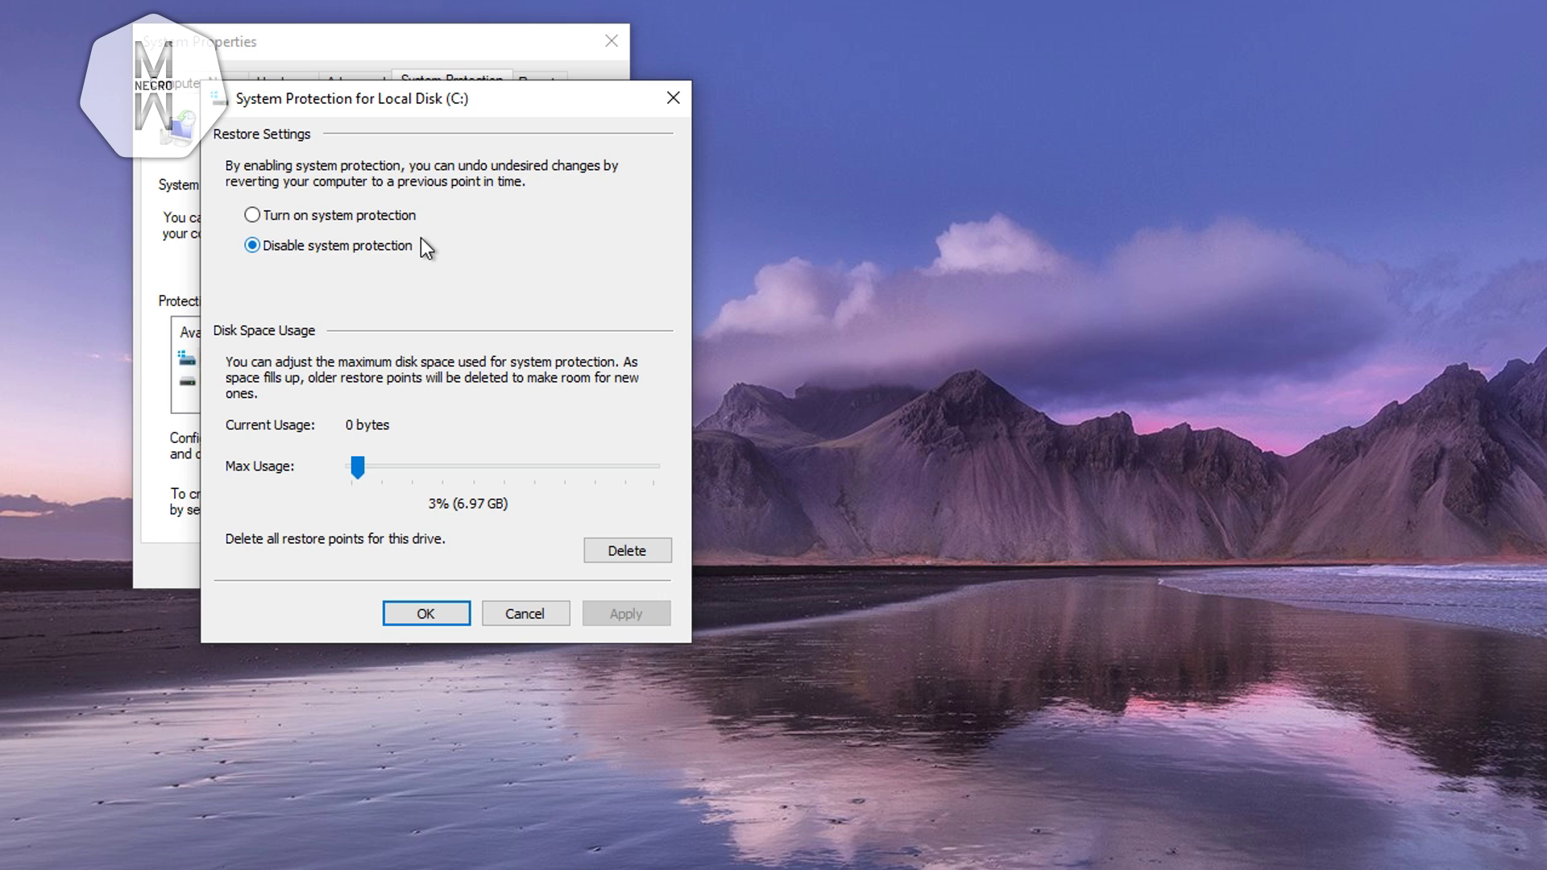
click(424, 616)
Step: Turn off Remote Assistance connections to this computer and apply the change
click(533, 90)
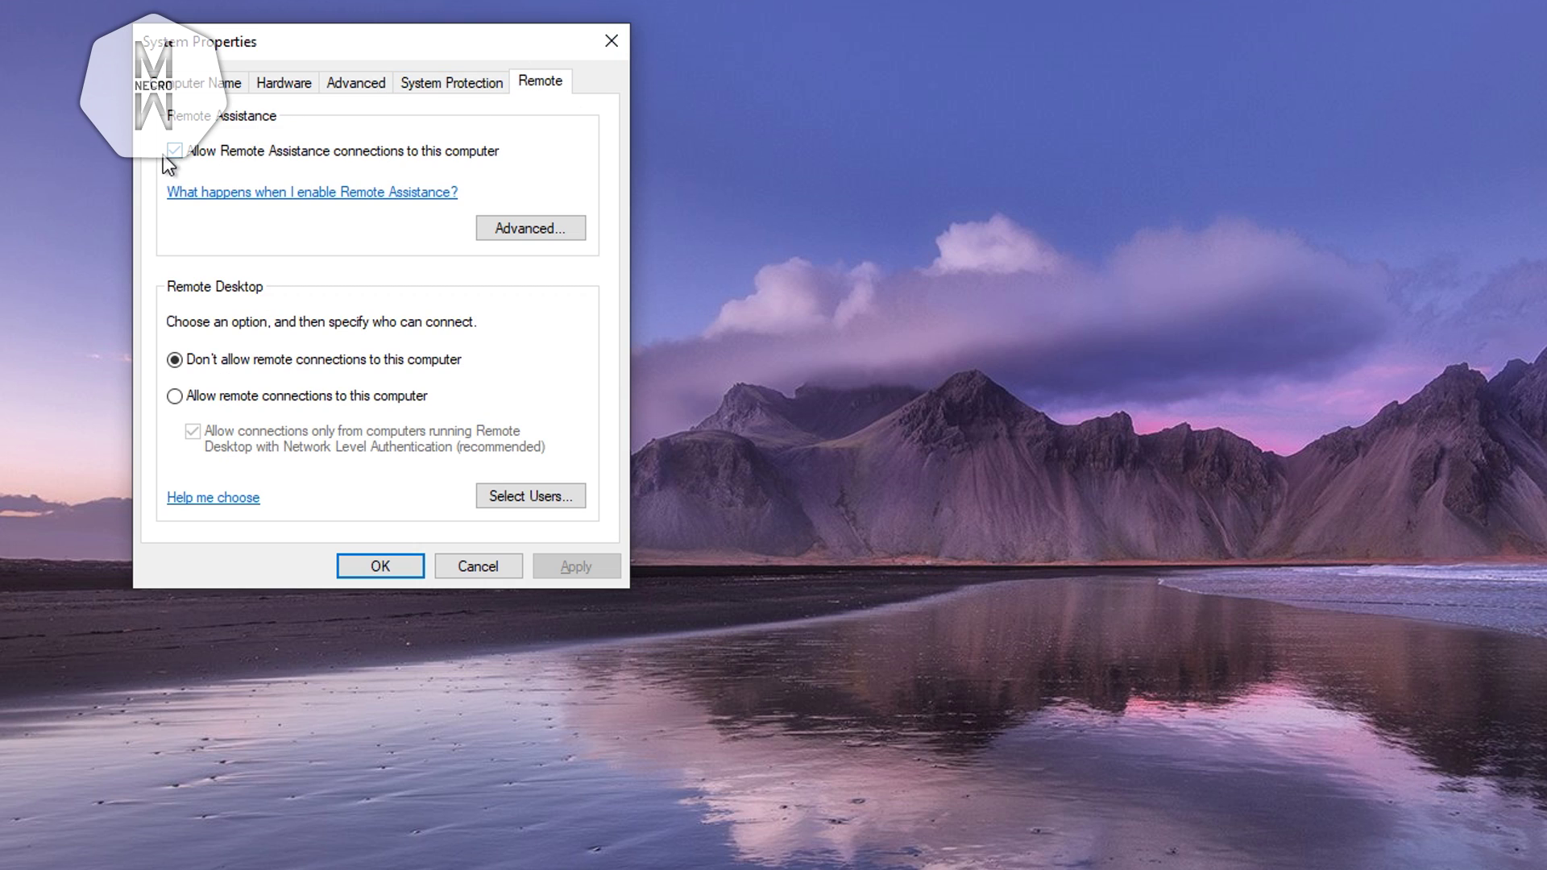
click(174, 153)
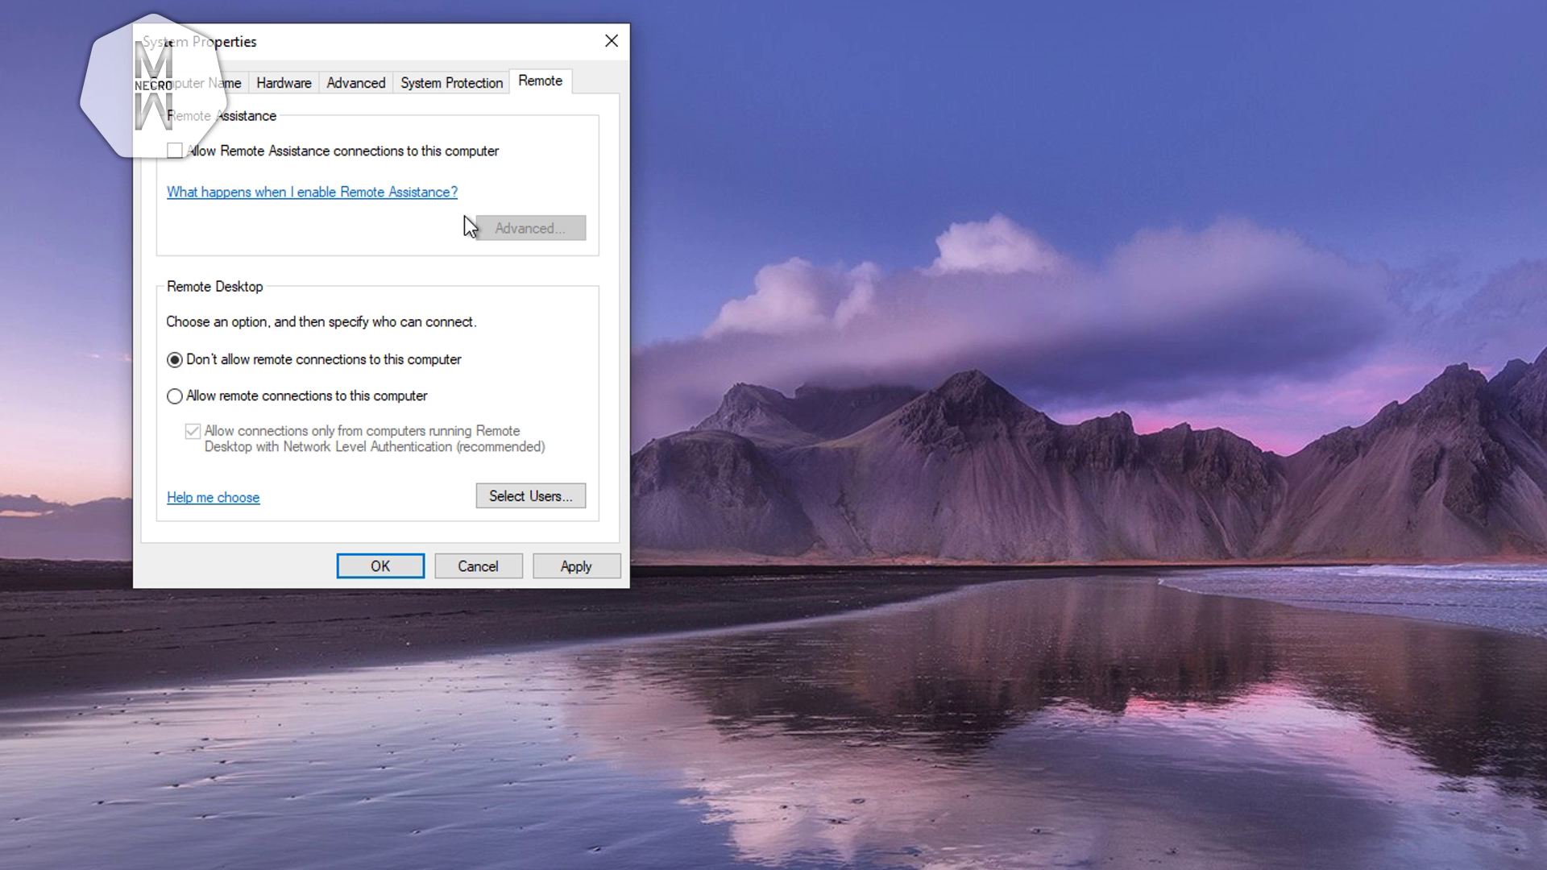
click(578, 565)
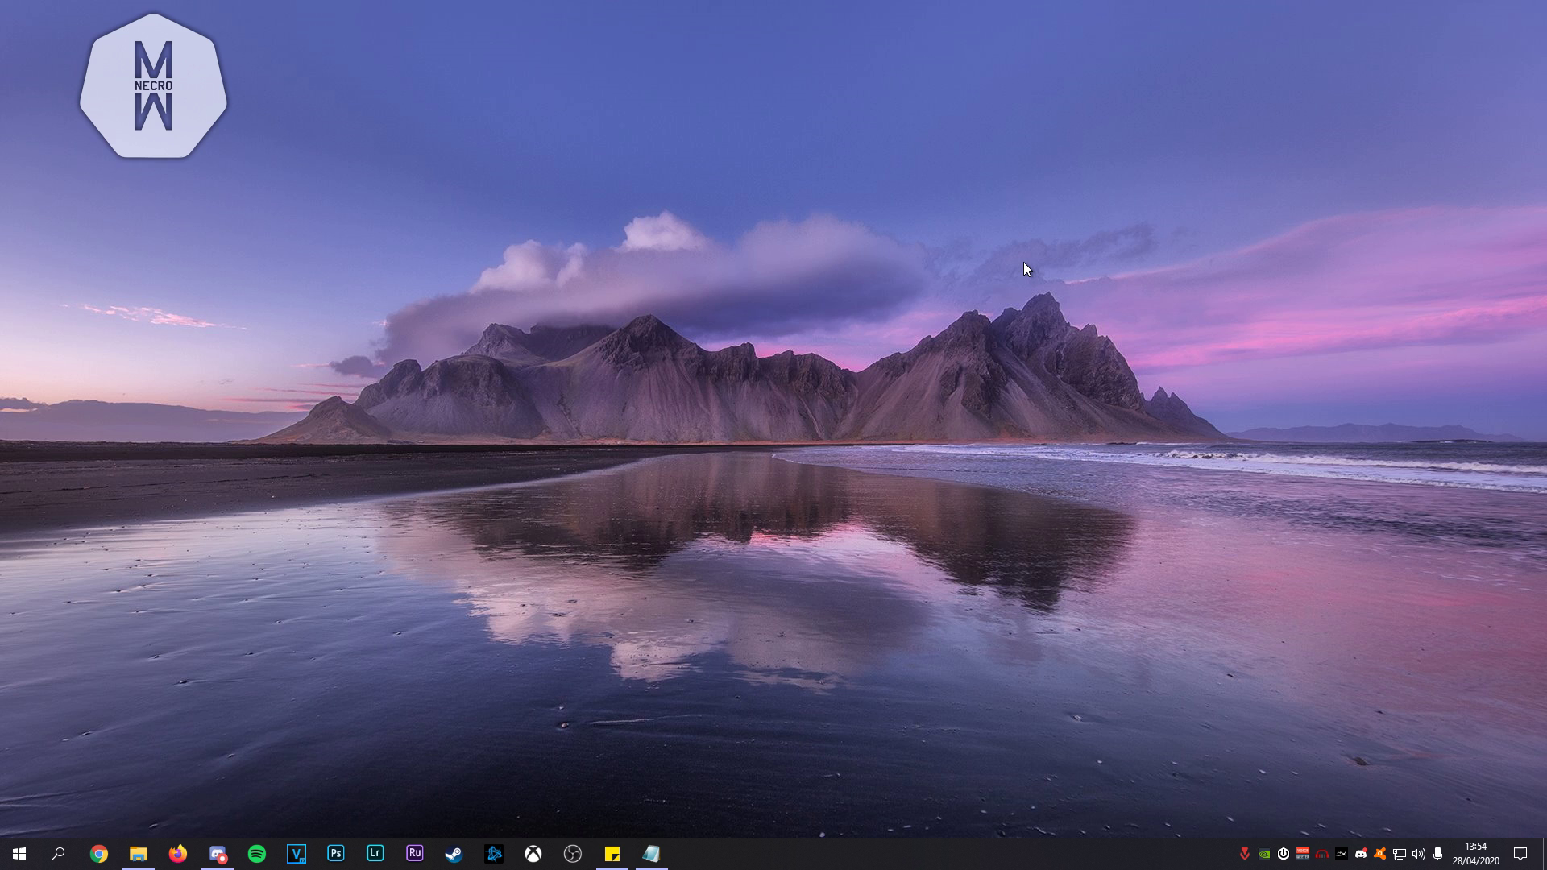
Step: Open System Configuration by searching for msconfig, and select the boot timeout value
key(super+s)
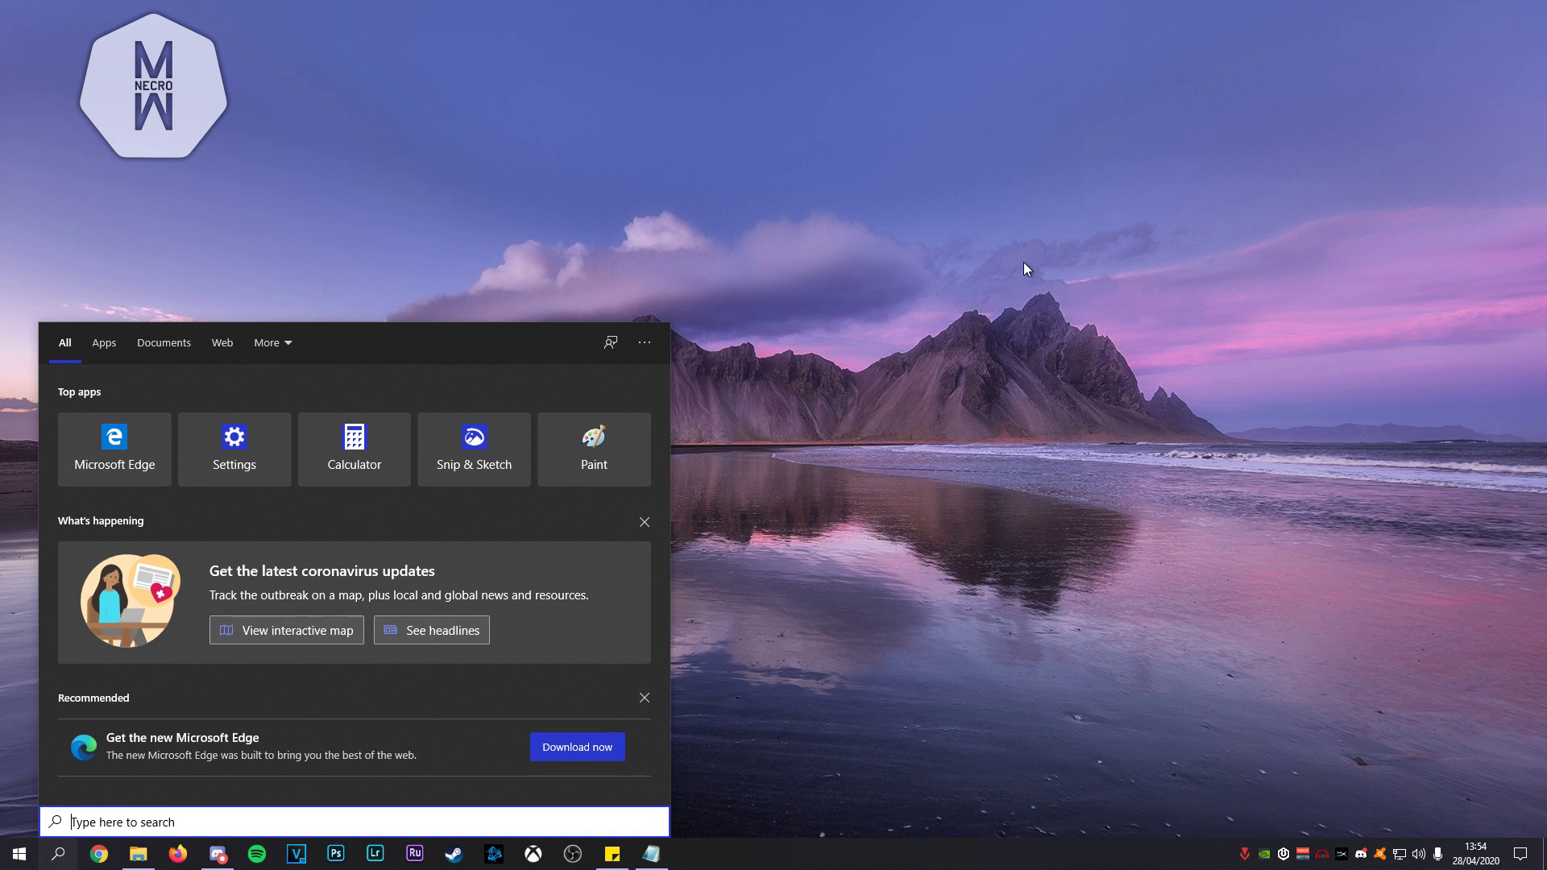
text(msconfig)
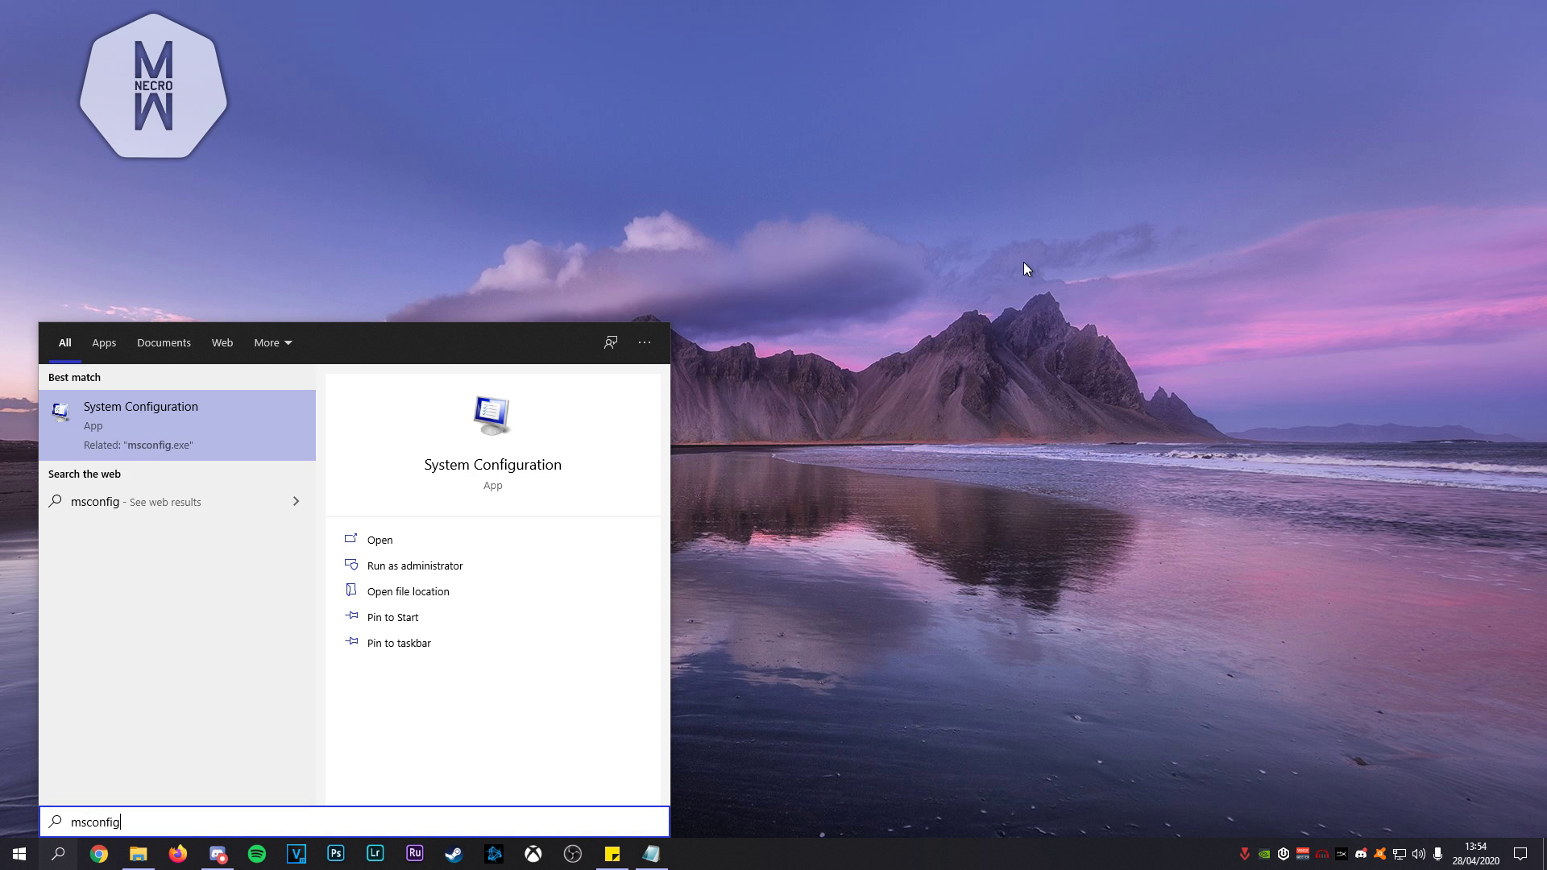
key(Return)
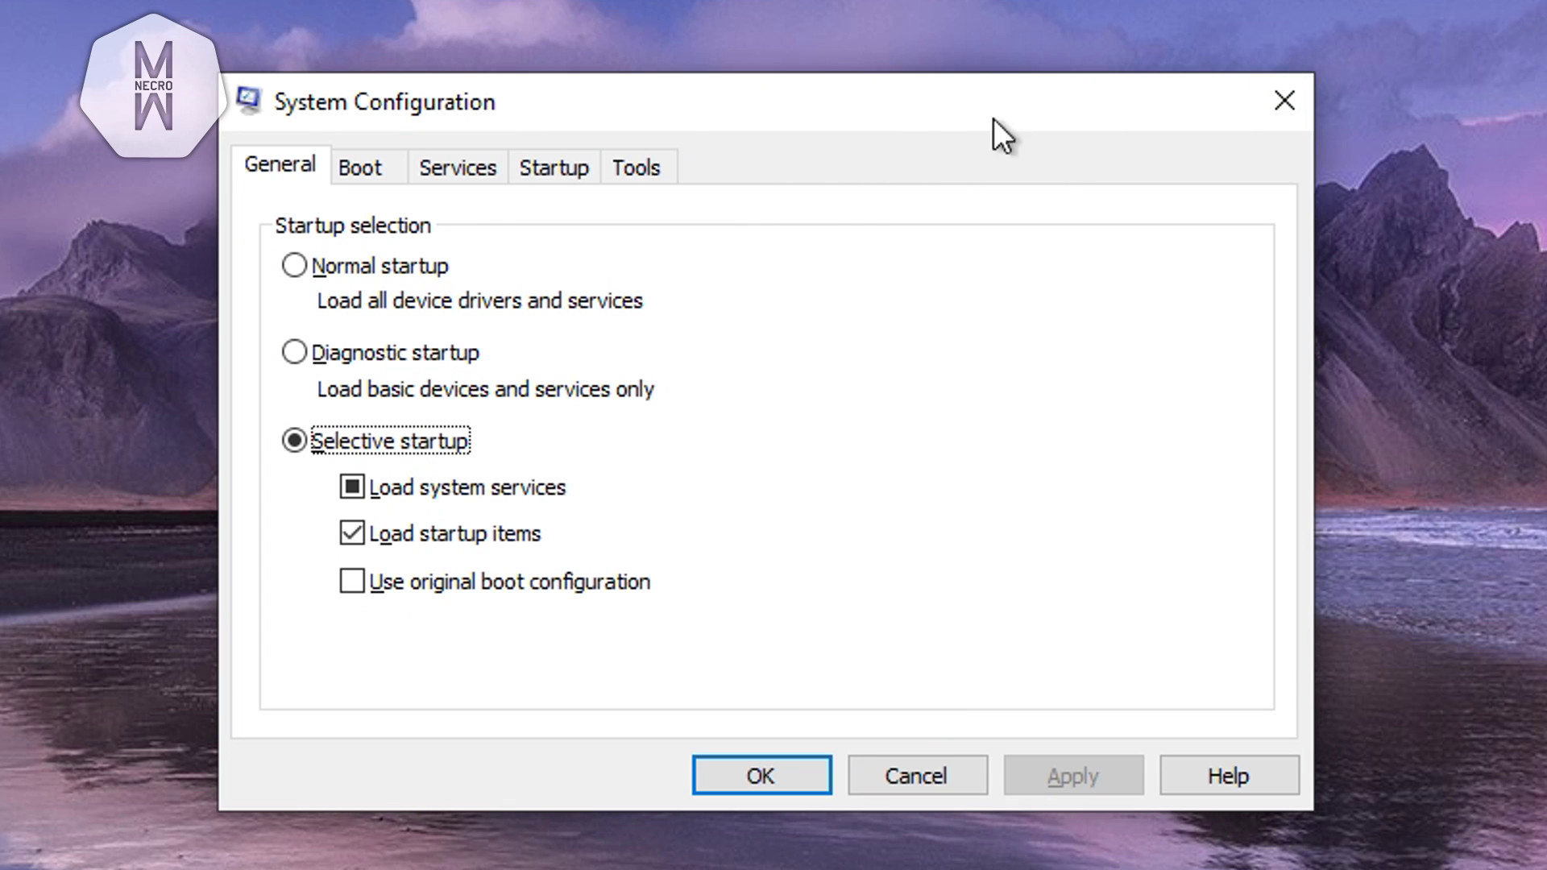
click(366, 171)
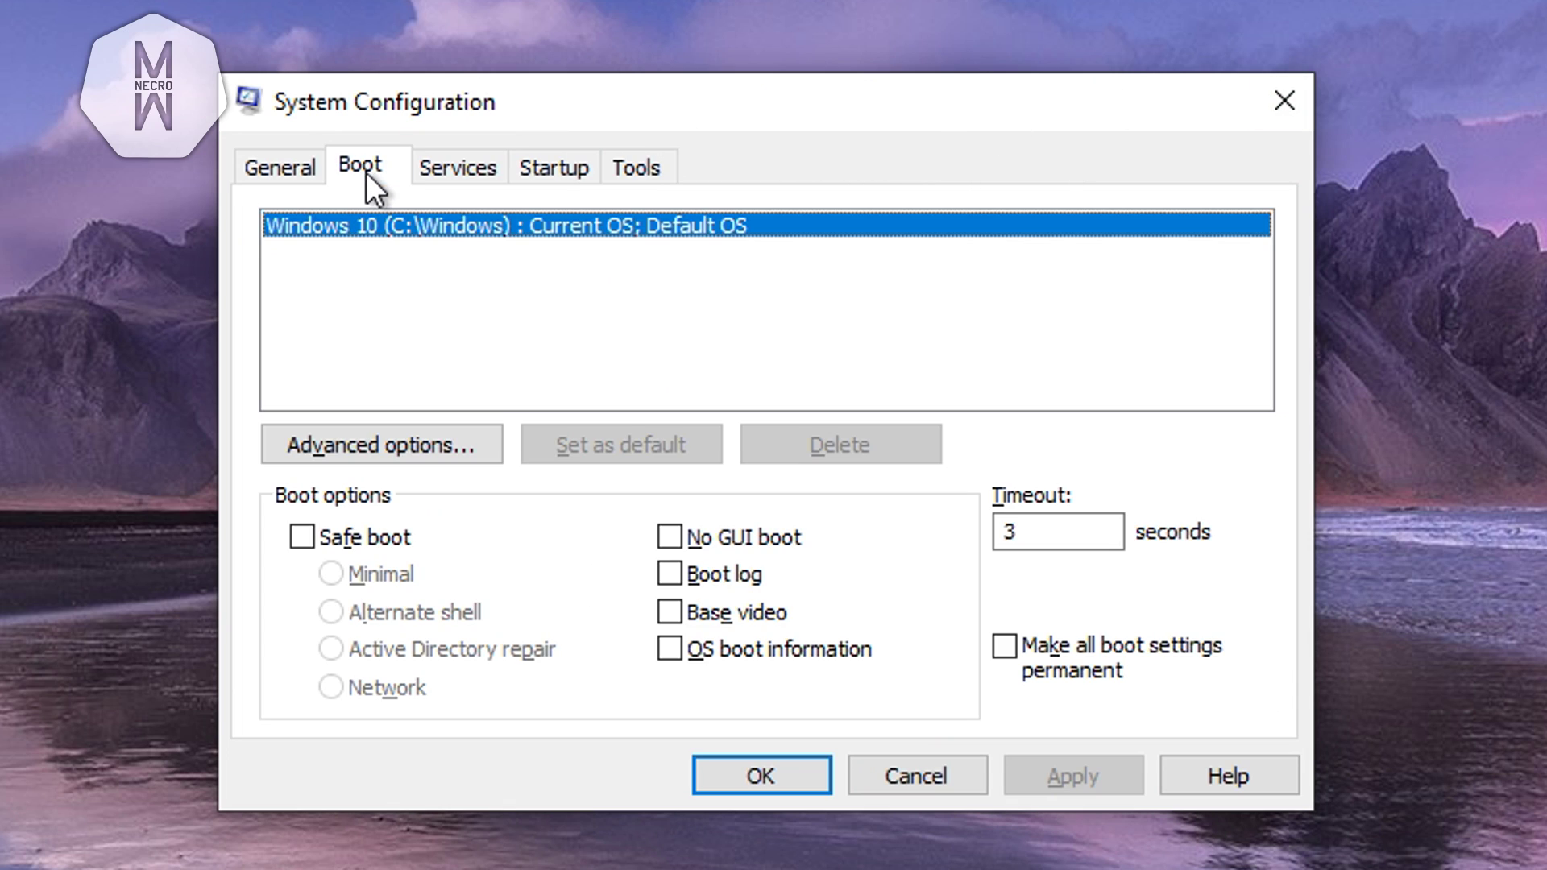
double_click(1045, 535)
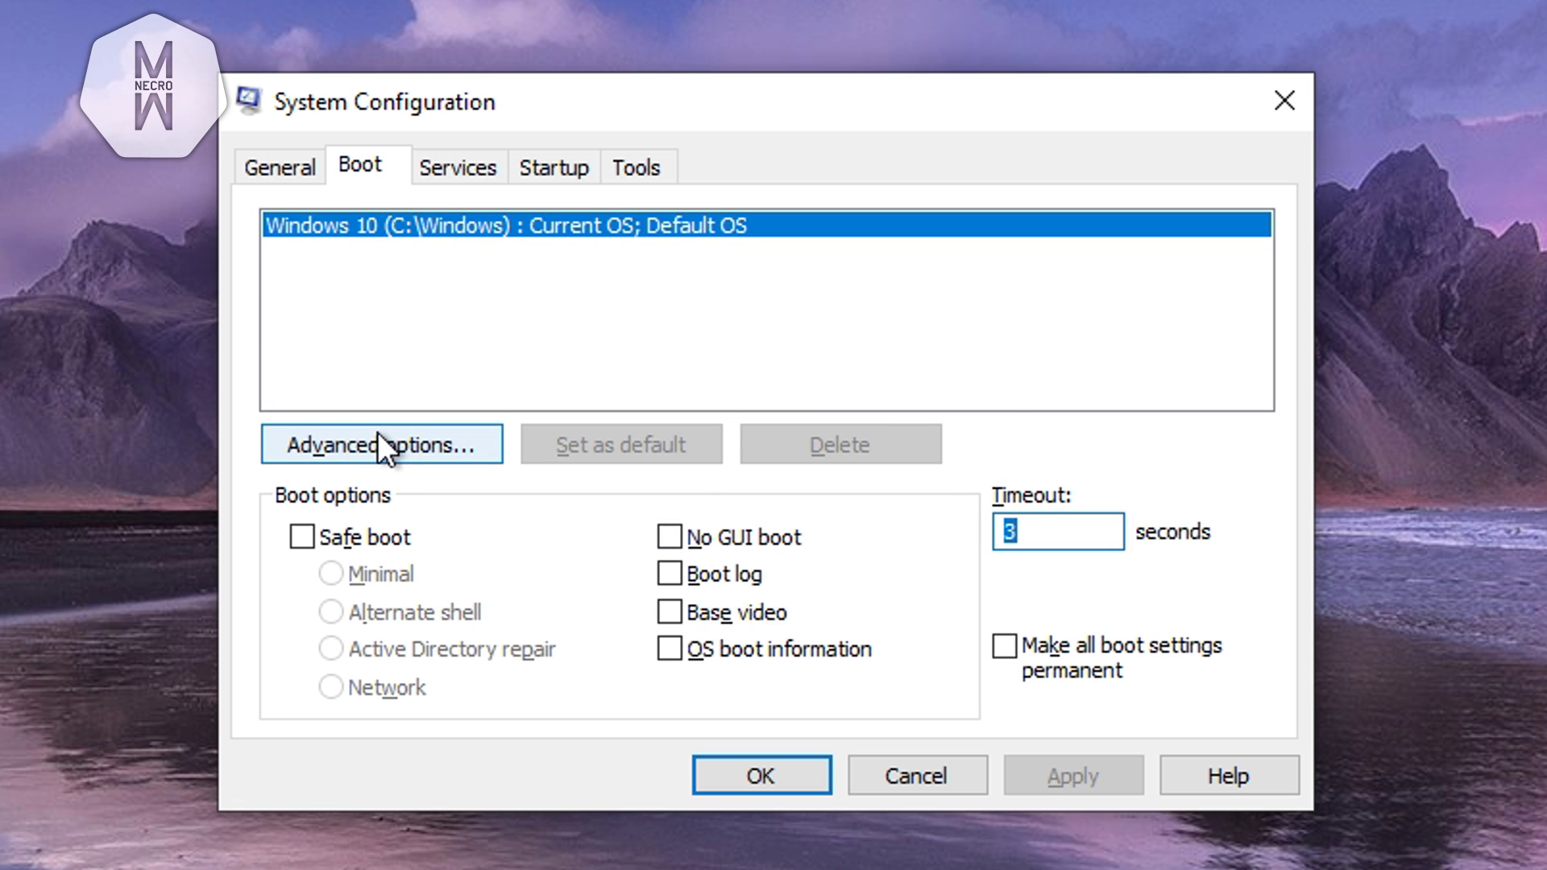
Step: Enable the number of processors setting in the advanced boot options, choose 8, and apply the boot configuration
click(390, 452)
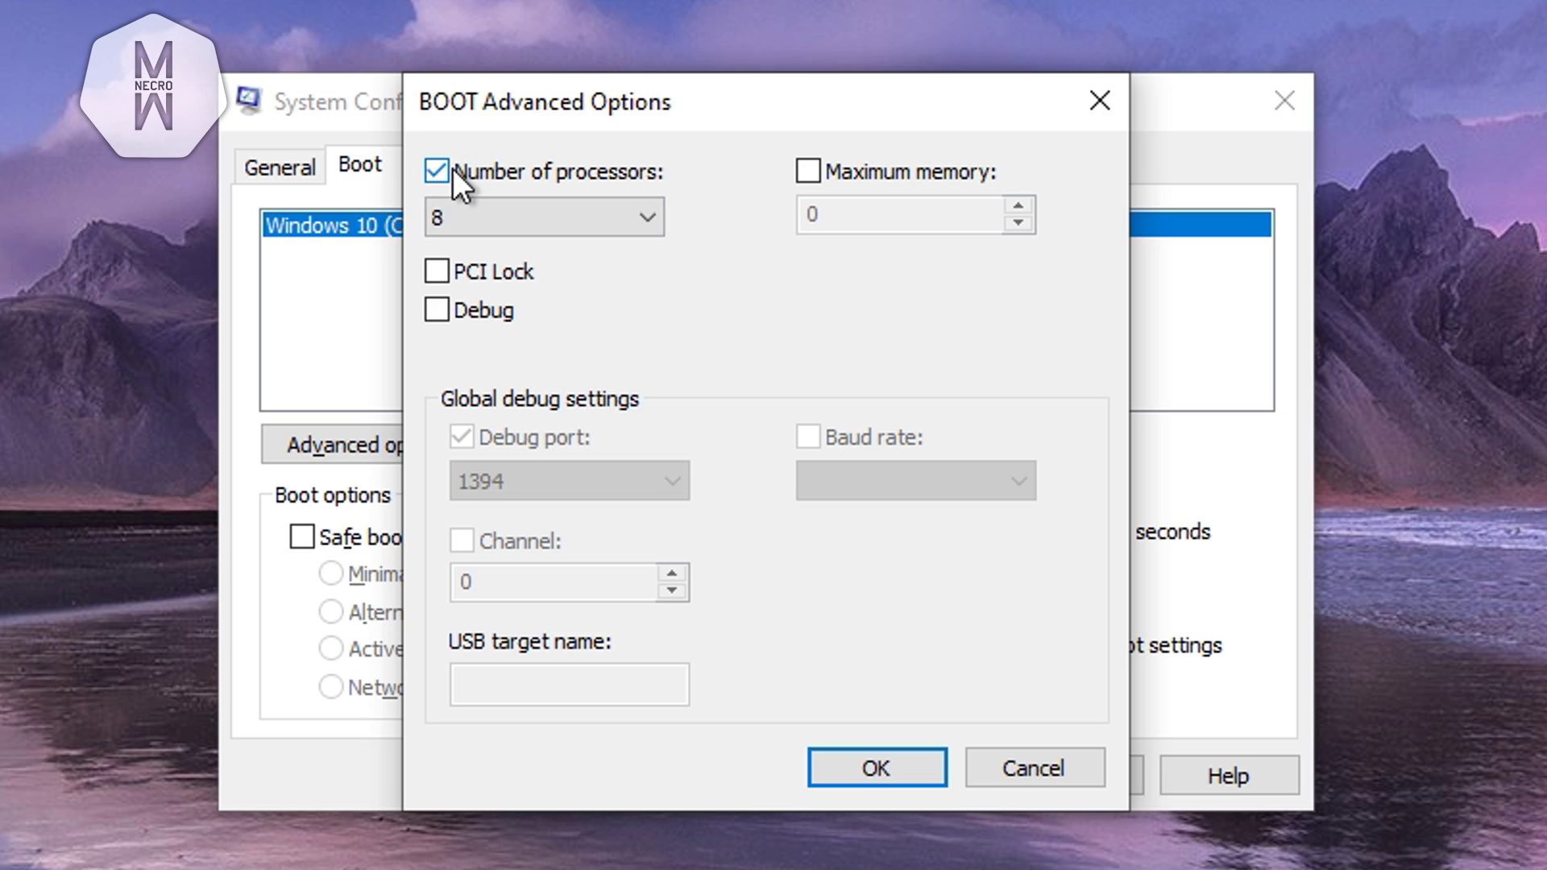
click(437, 172)
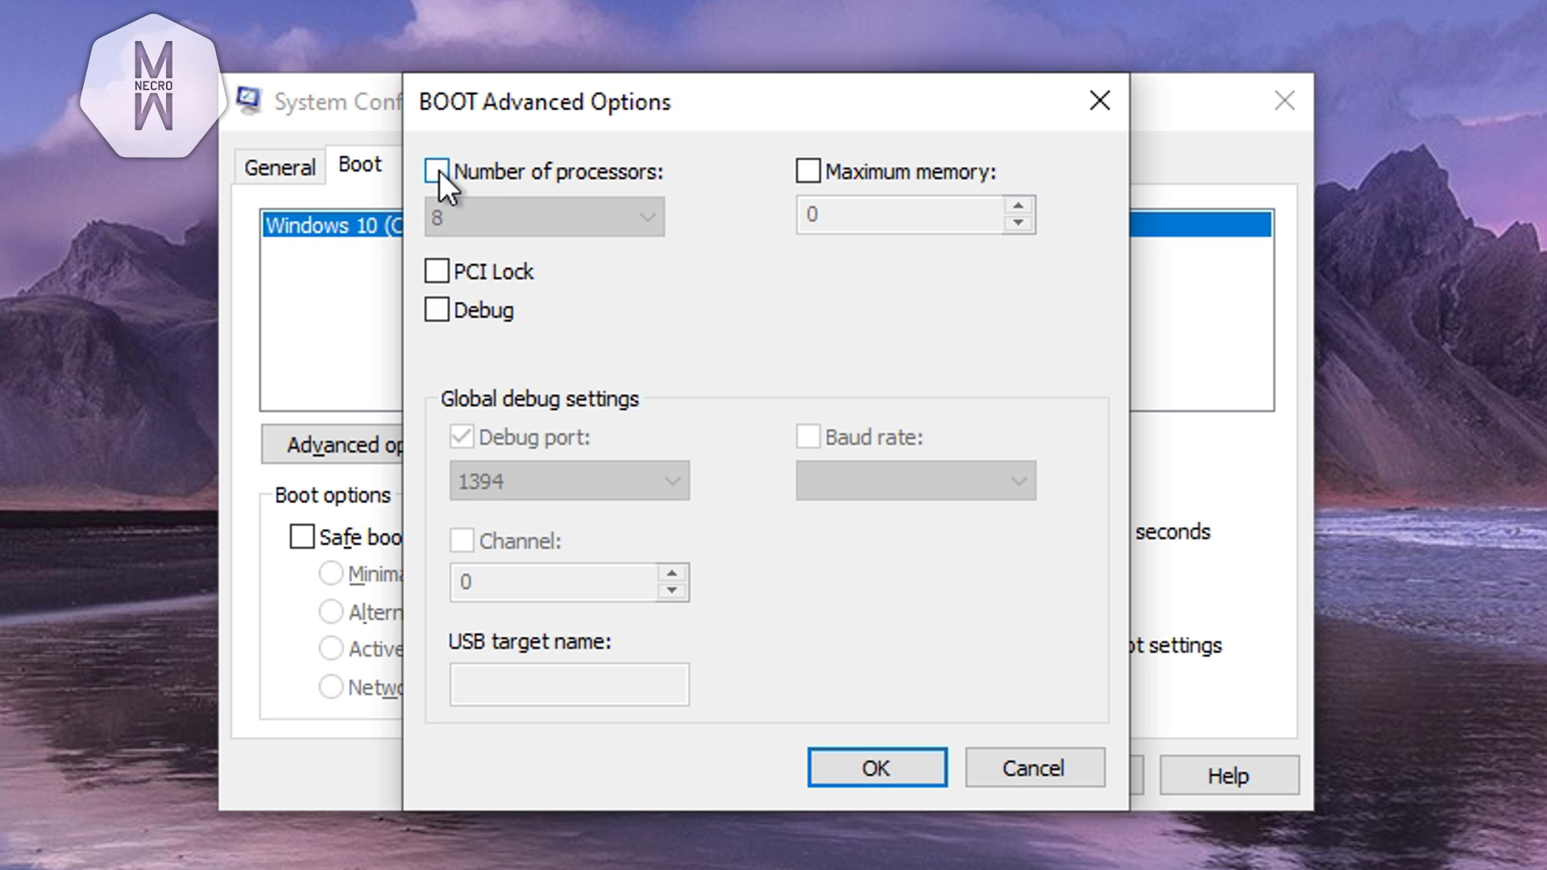
click(445, 172)
click(601, 219)
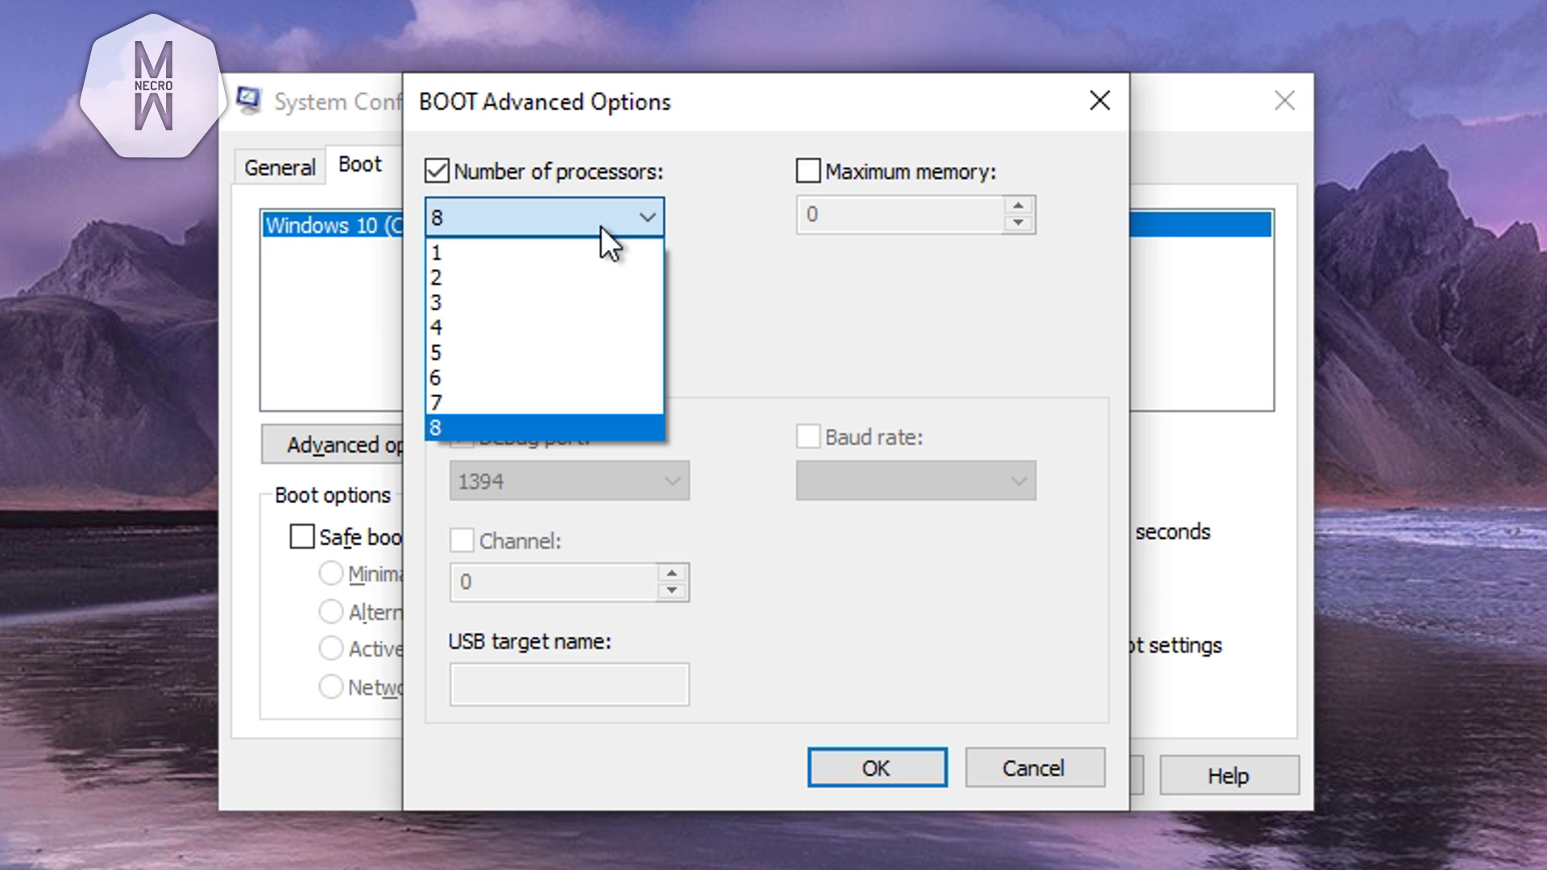
click(475, 428)
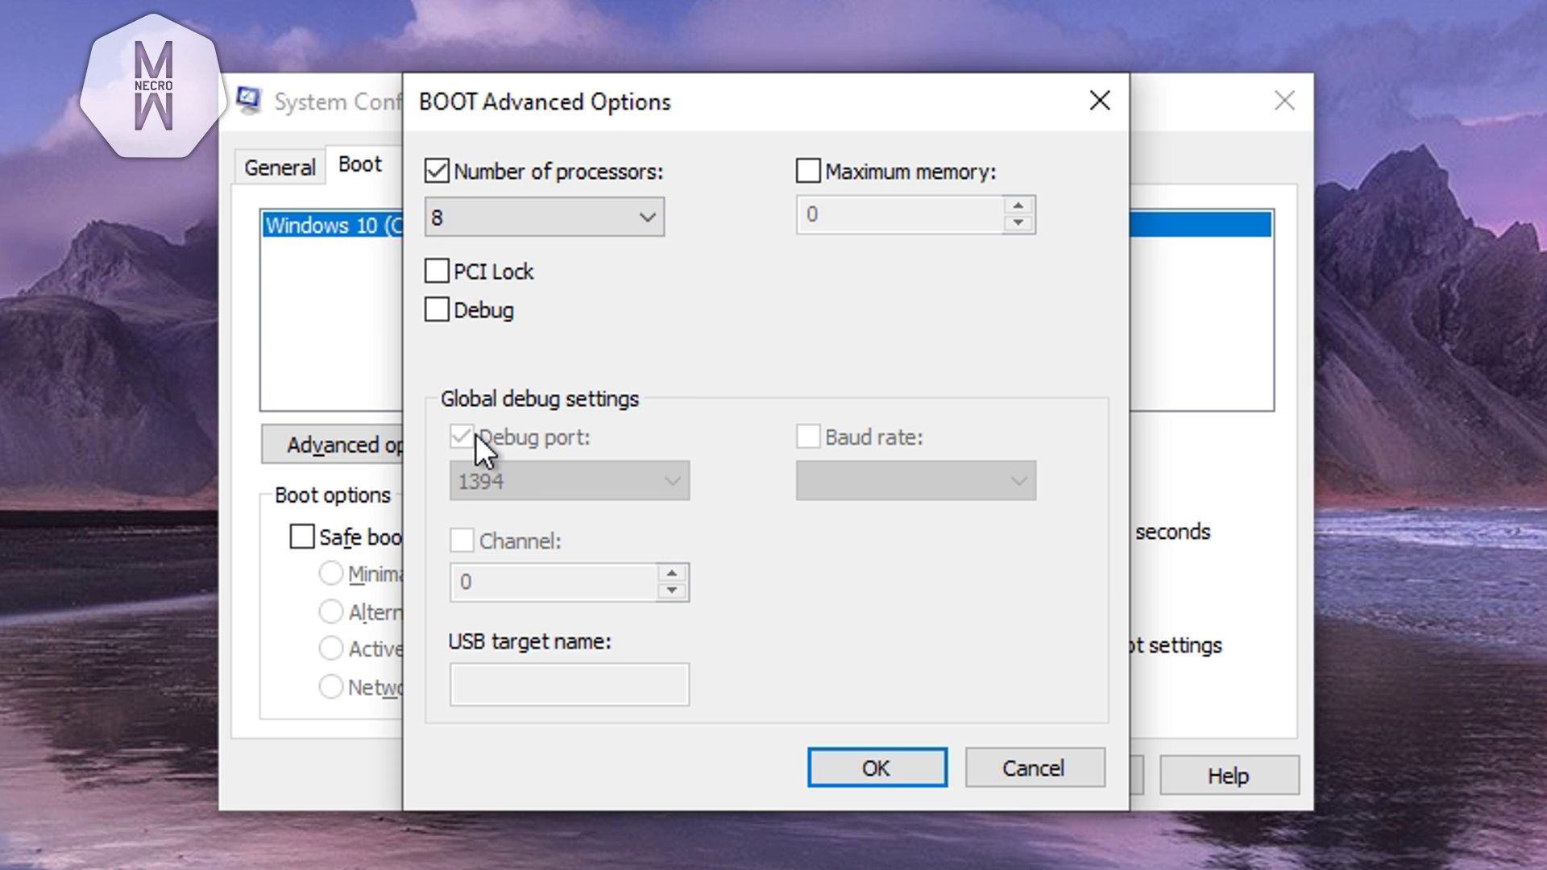
click(550, 216)
click(465, 427)
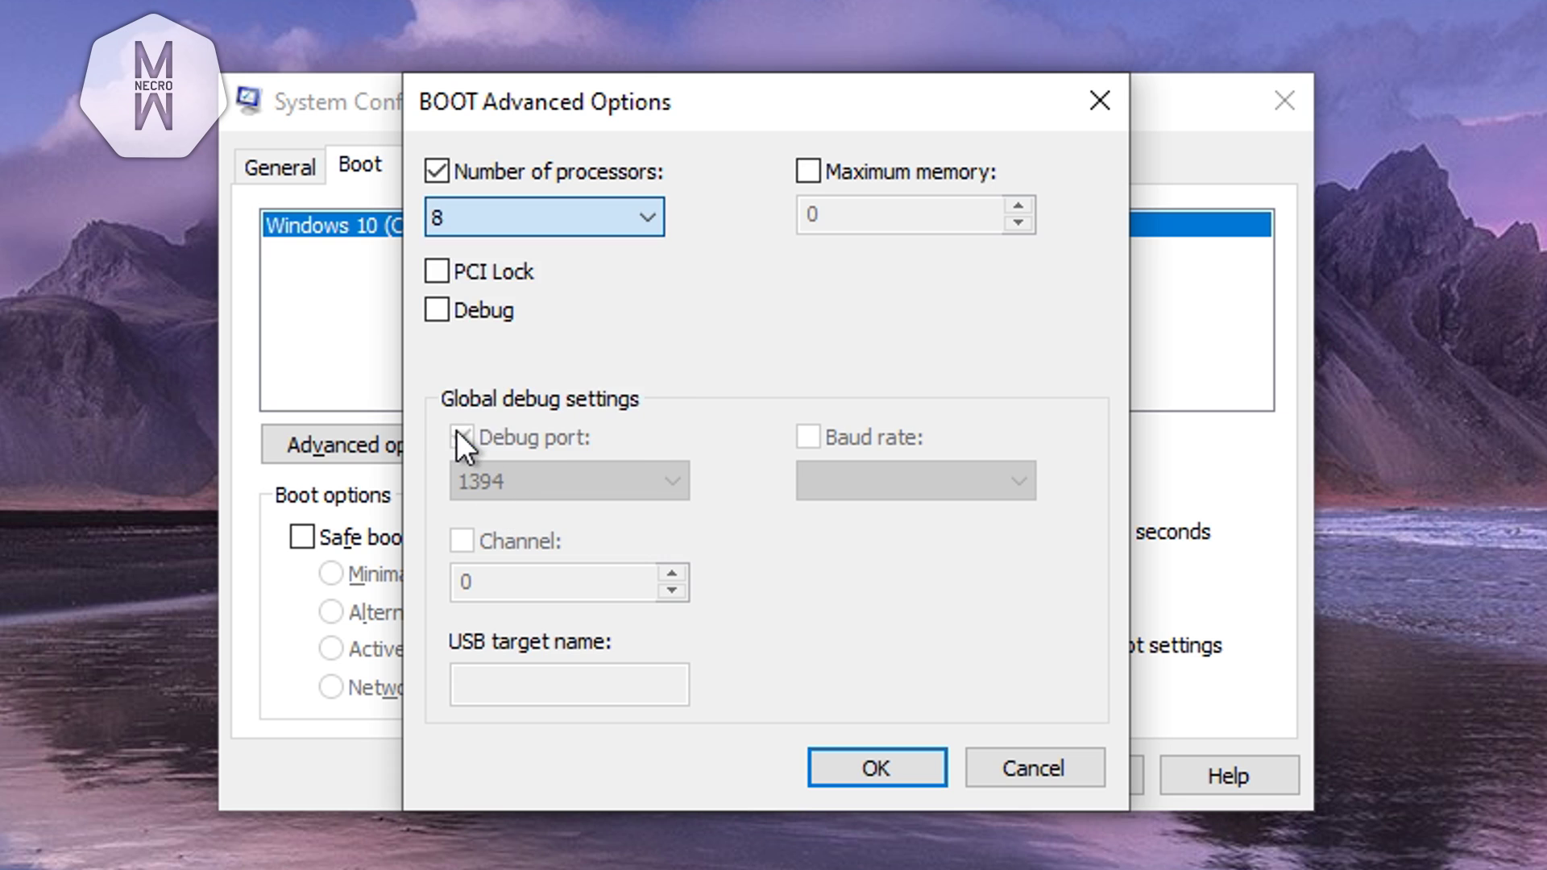
click(903, 776)
click(1085, 772)
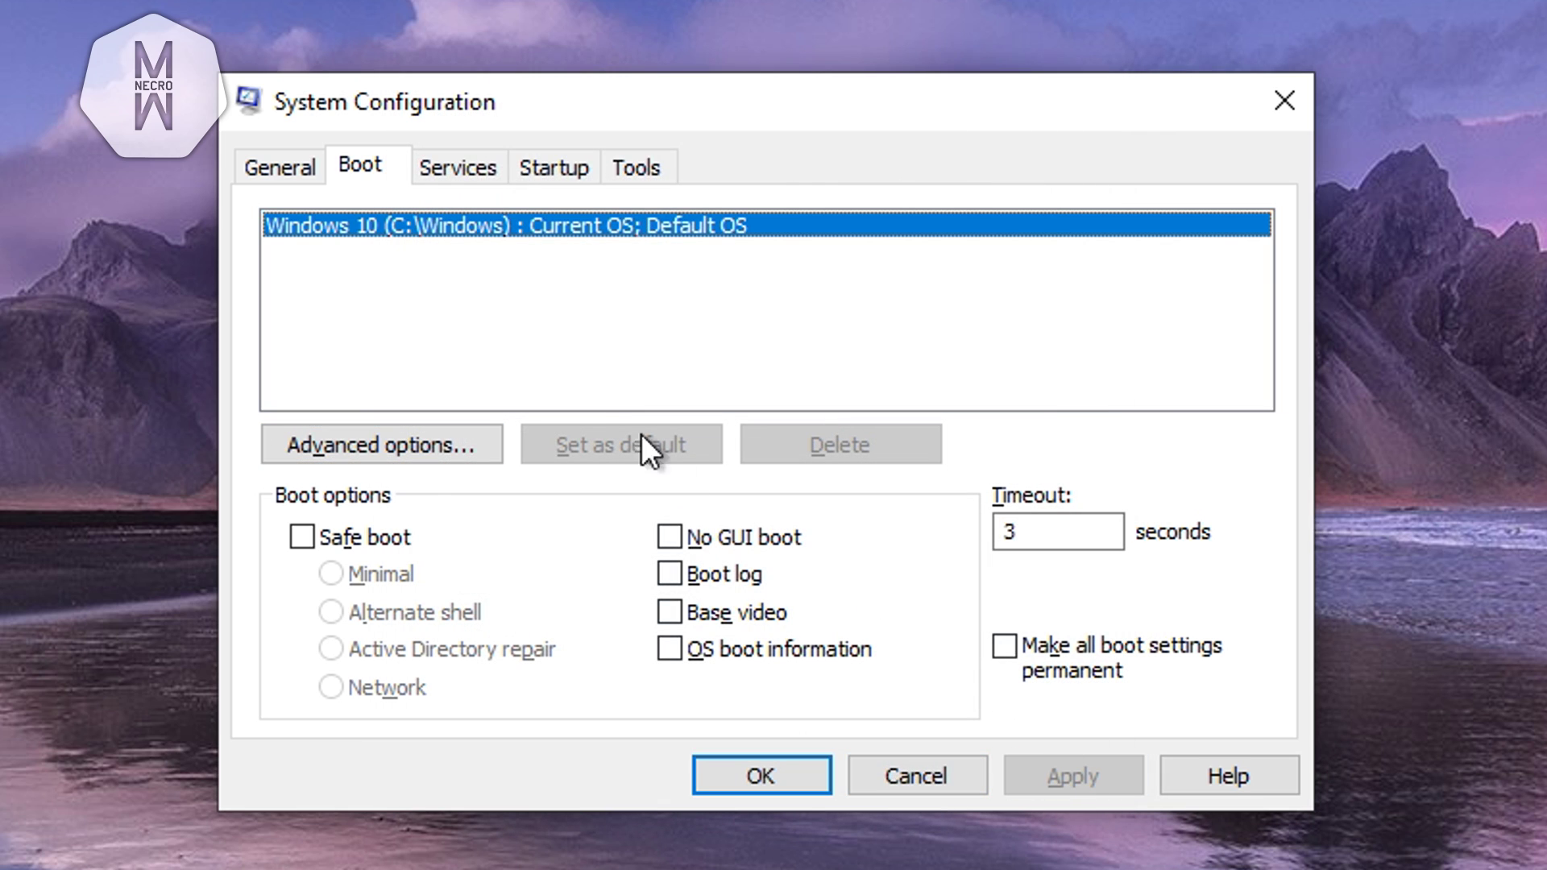
Step: Hide all Microsoft services in the services list and disable AdobeUpdateService, Adobe Genuine Monitor Service and the Adobe Genuine Software Integrity service
click(458, 179)
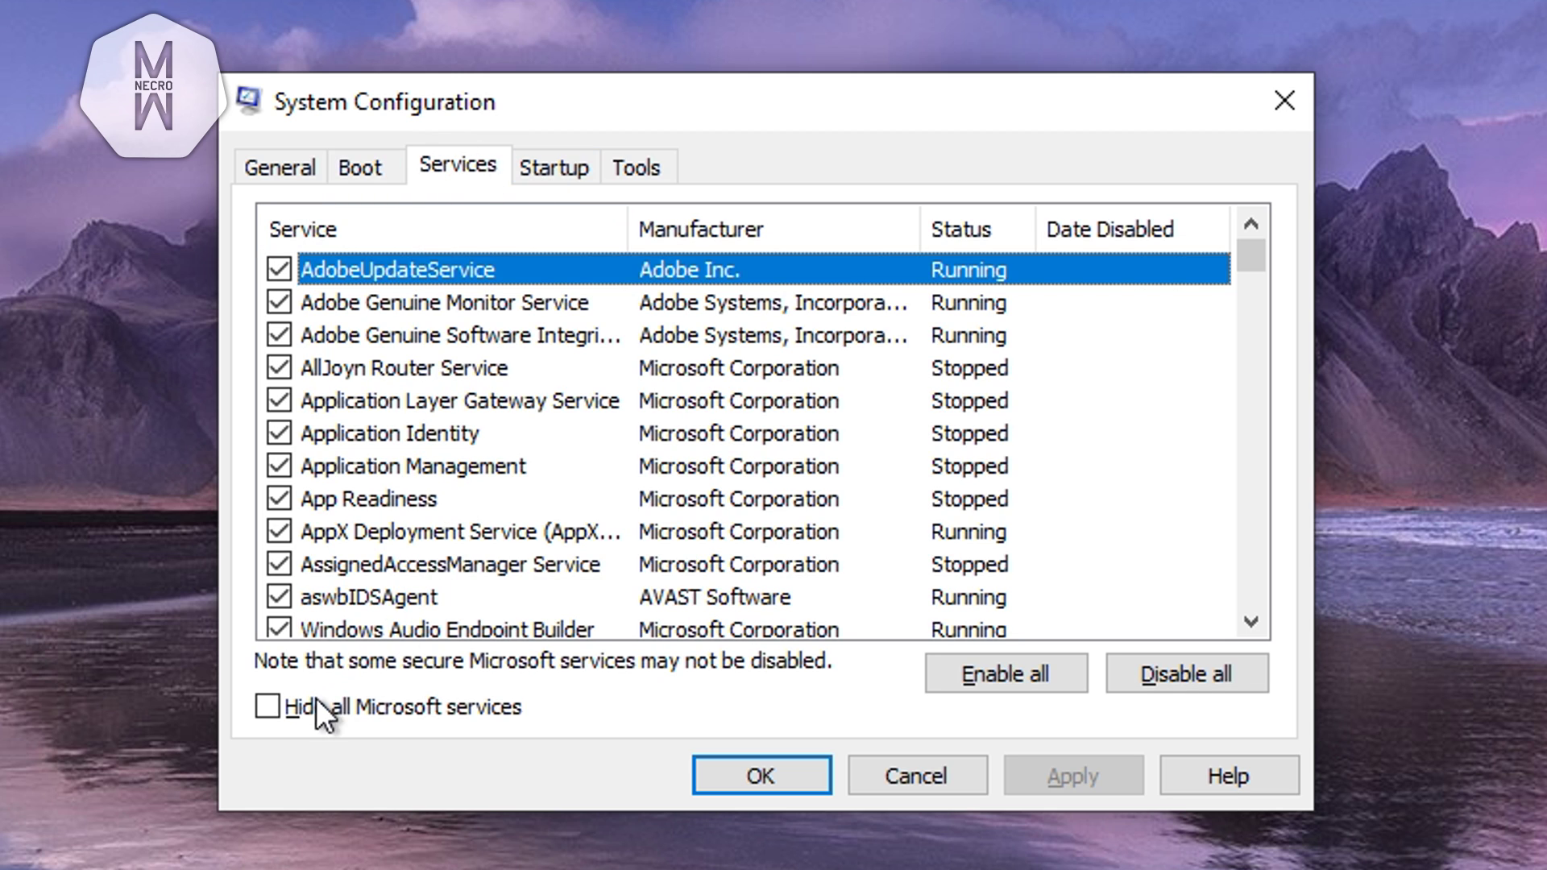
click(268, 706)
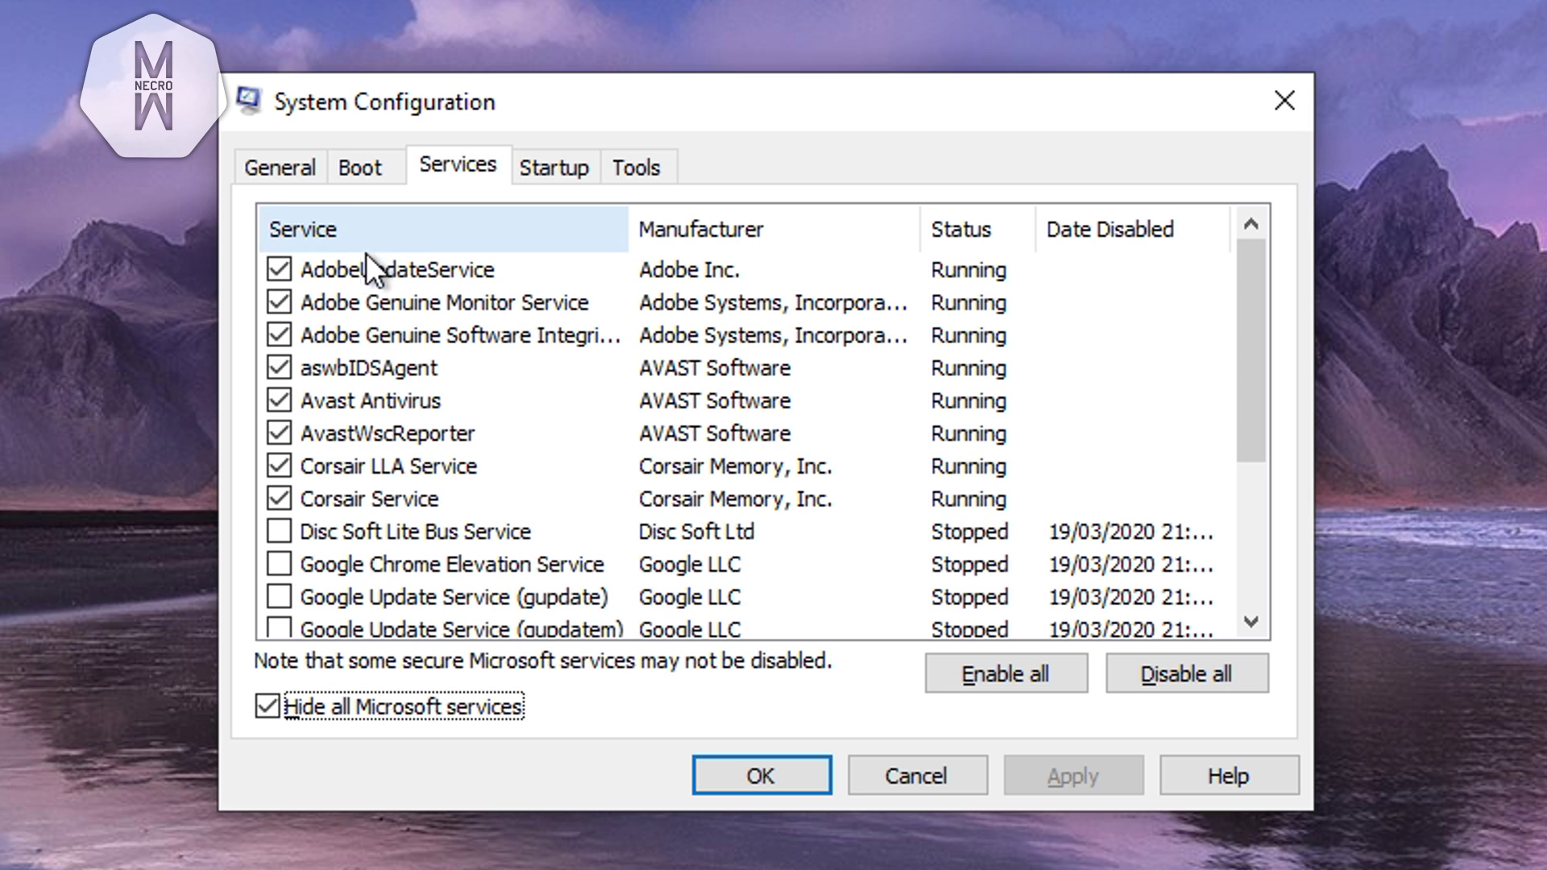
click(278, 267)
click(280, 302)
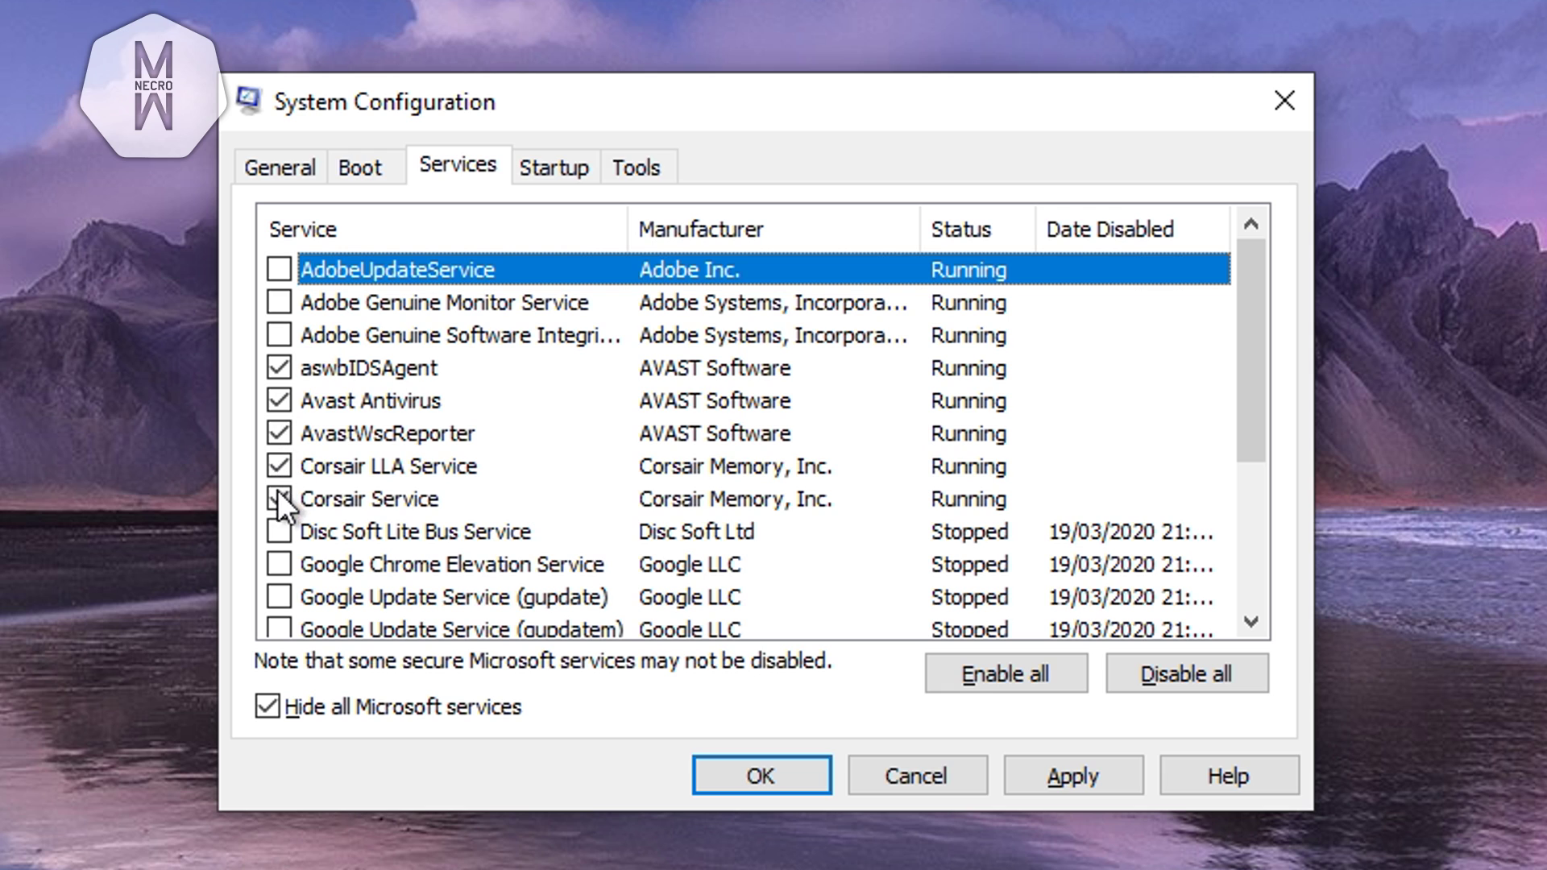
scroll(285, 493, down, 3)
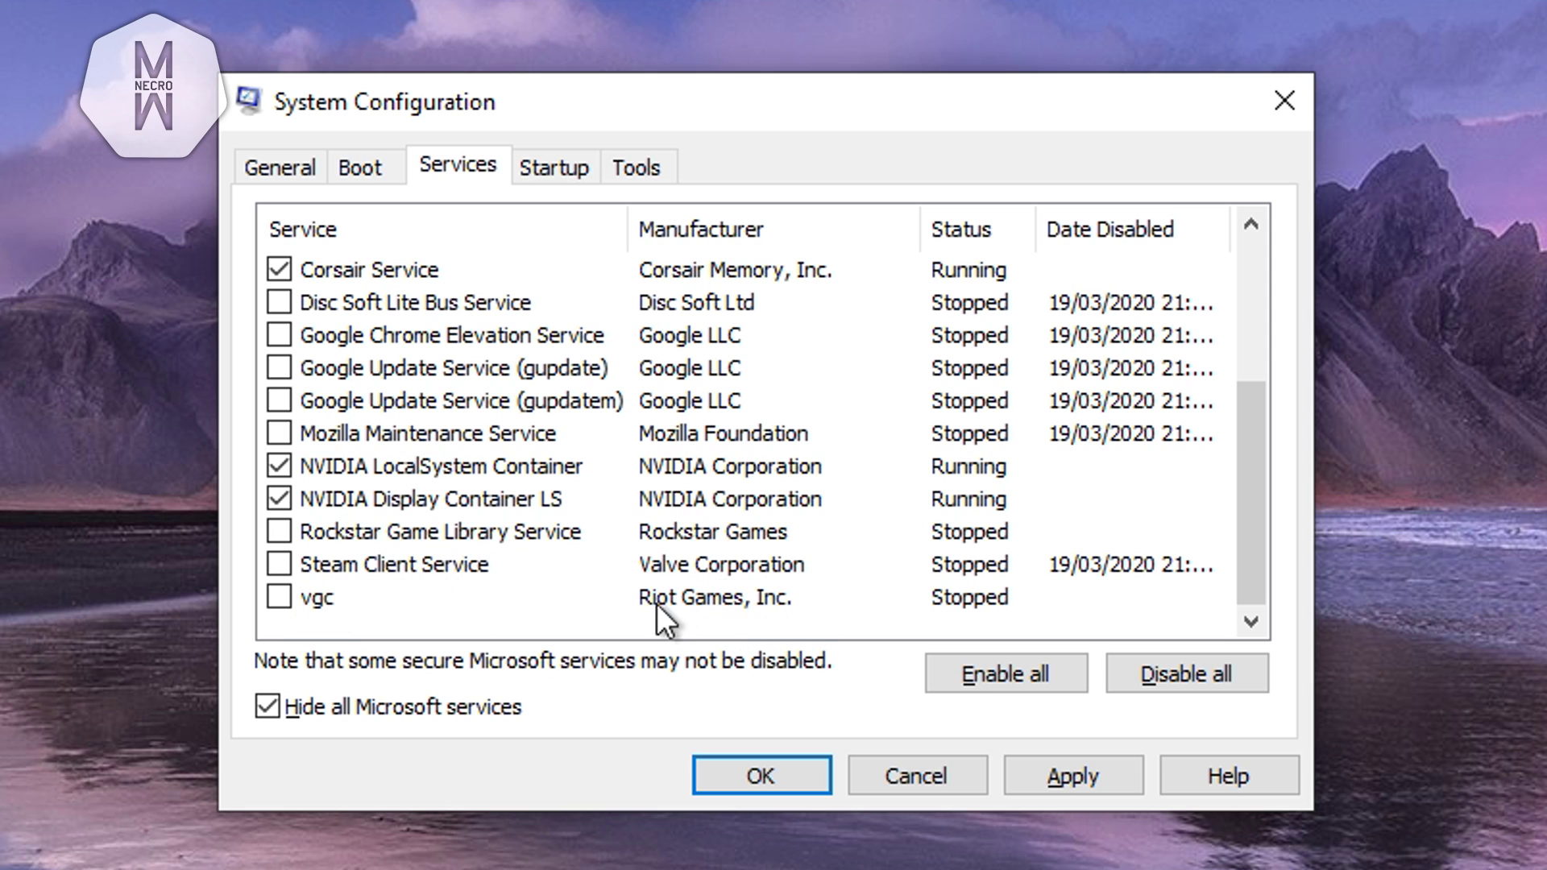
scroll(656, 603, up, 2)
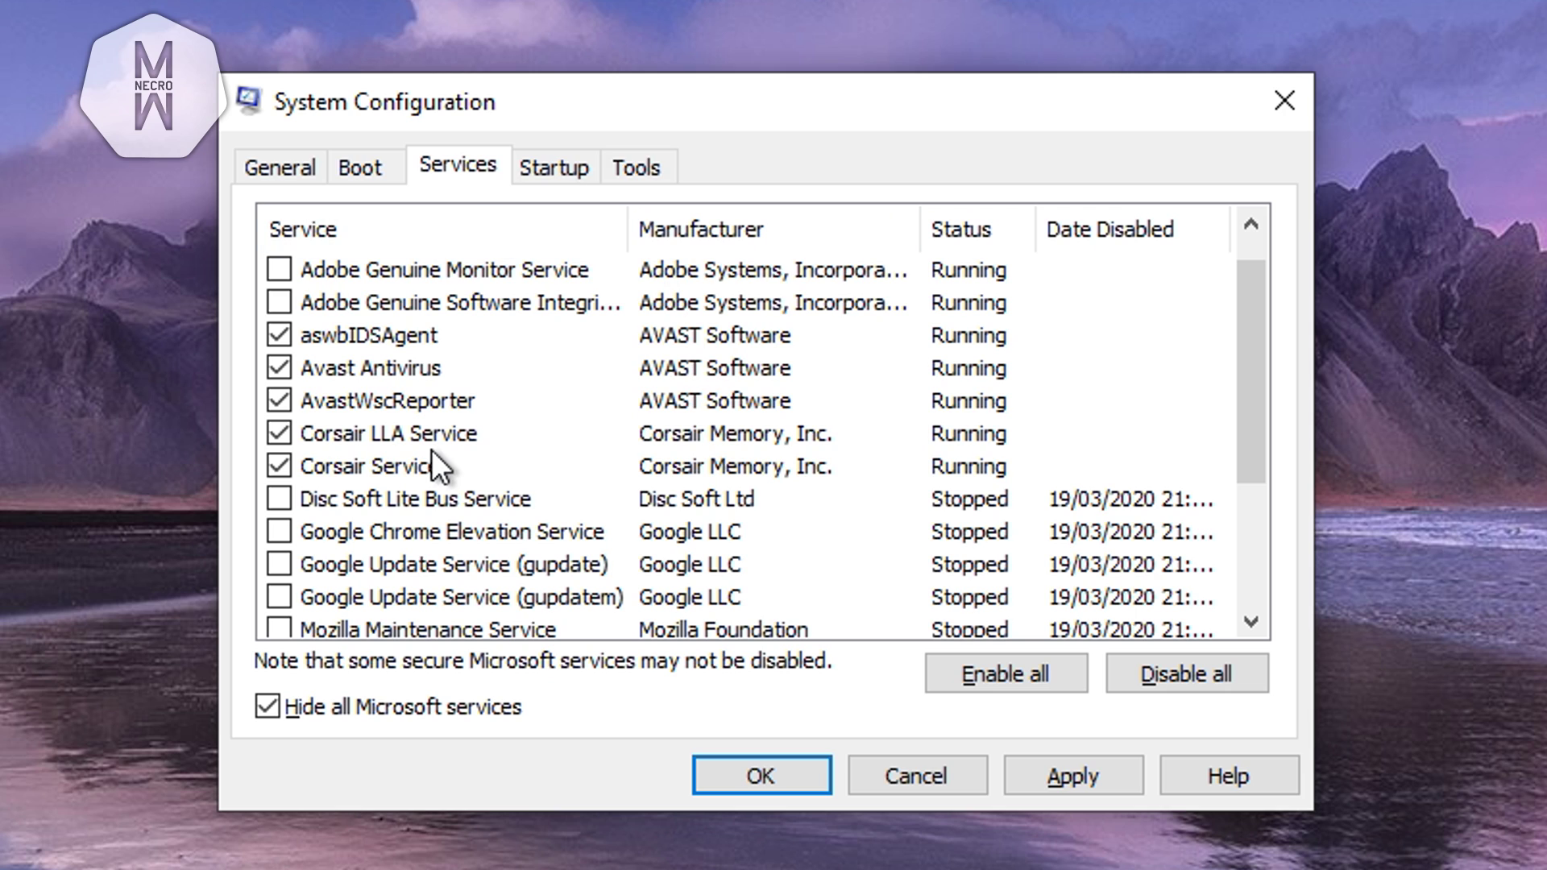
scroll(471, 457, down, 2)
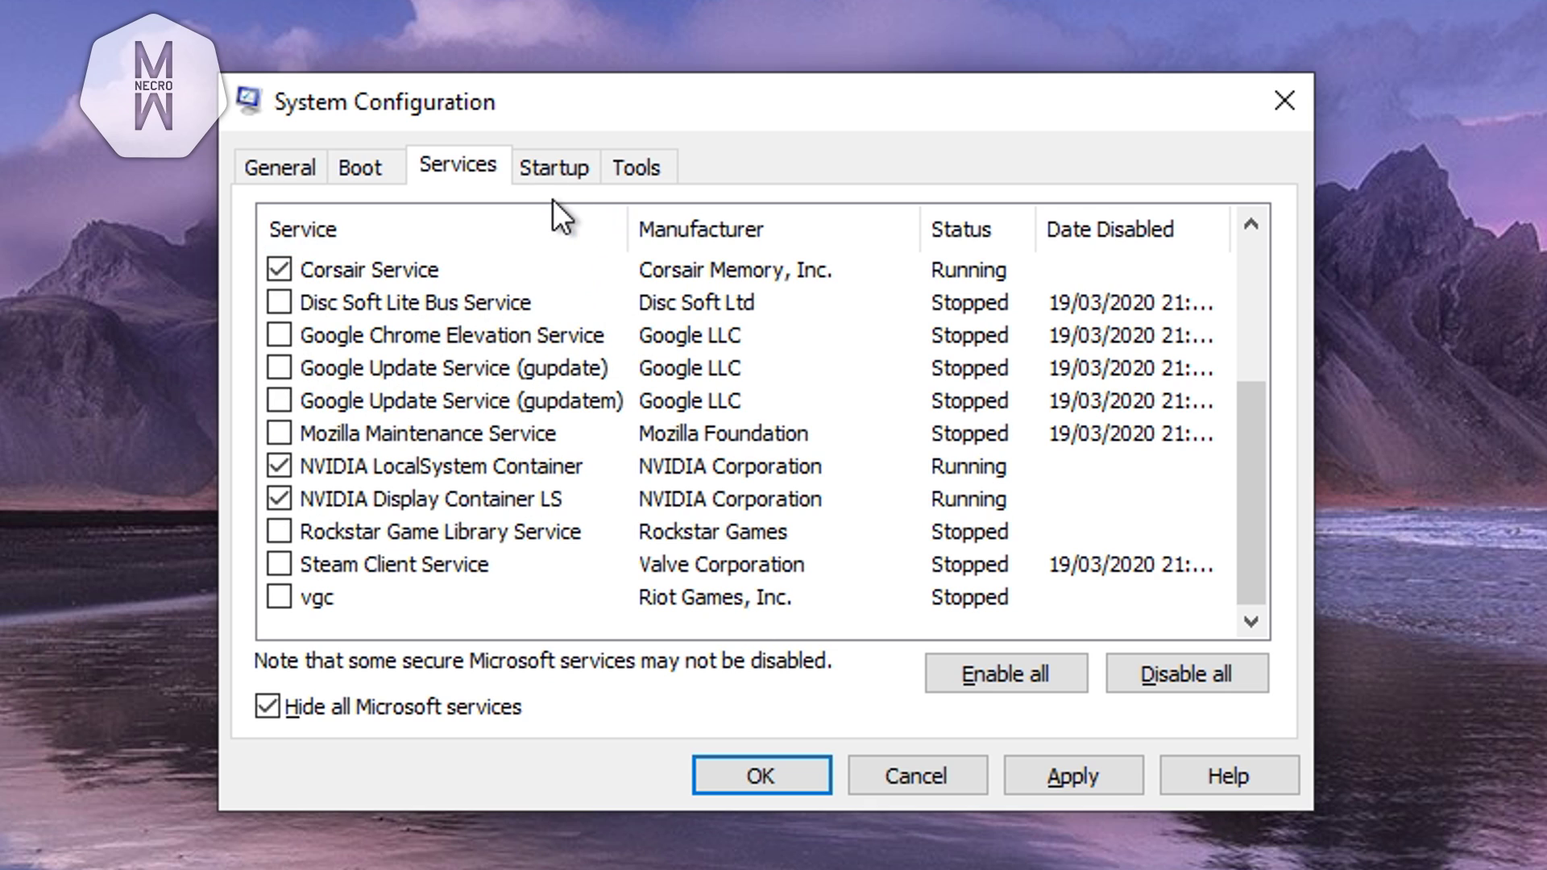
Step: Open the startup items in Task Manager and sort them by status with the enabled entries first
click(548, 166)
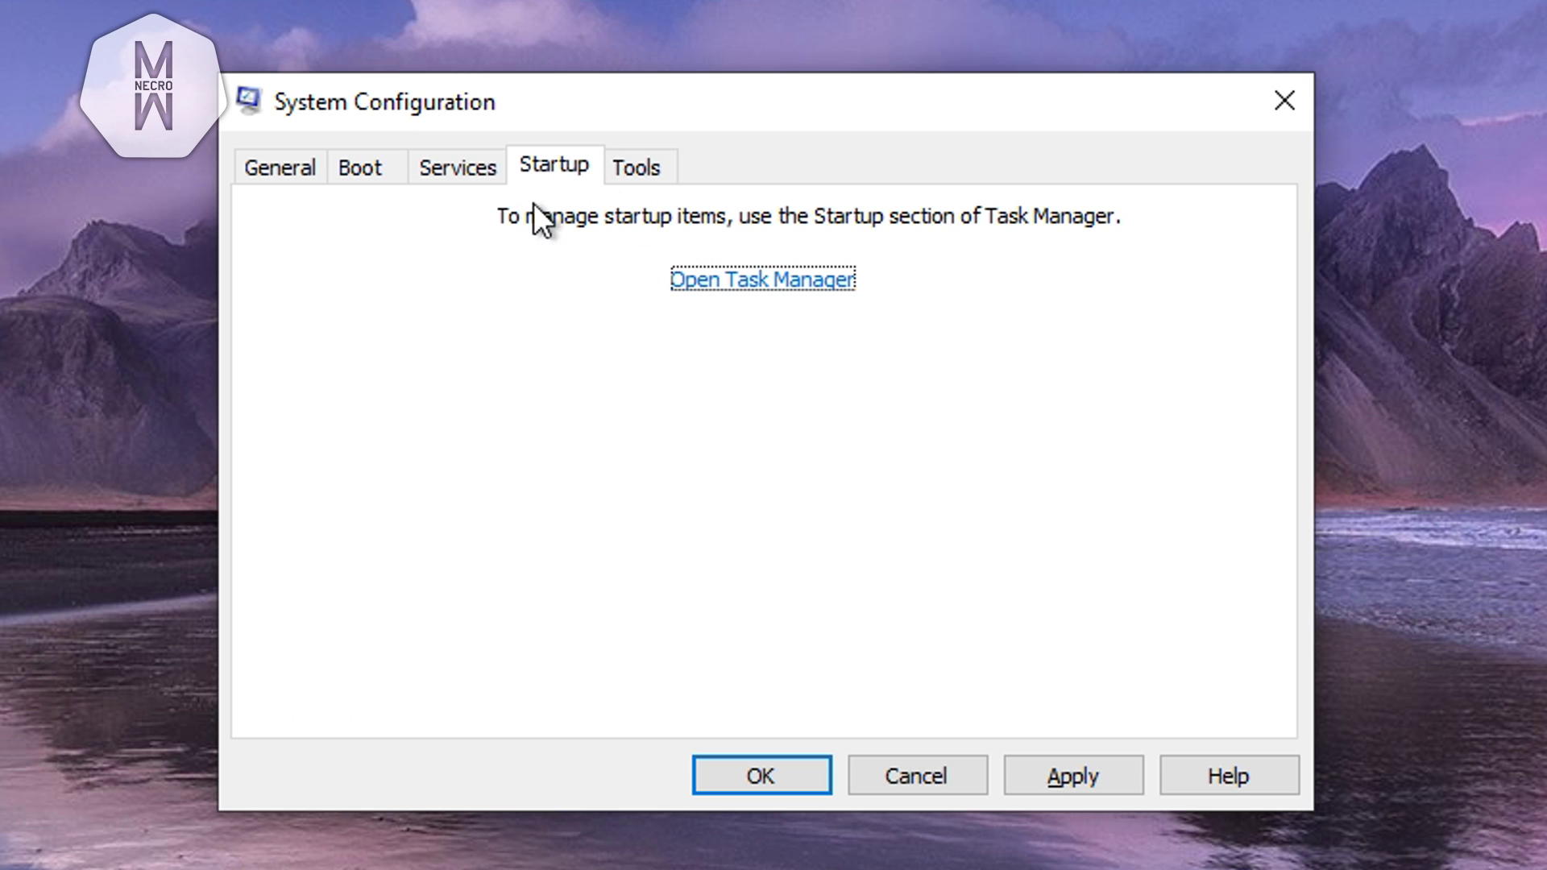
click(749, 287)
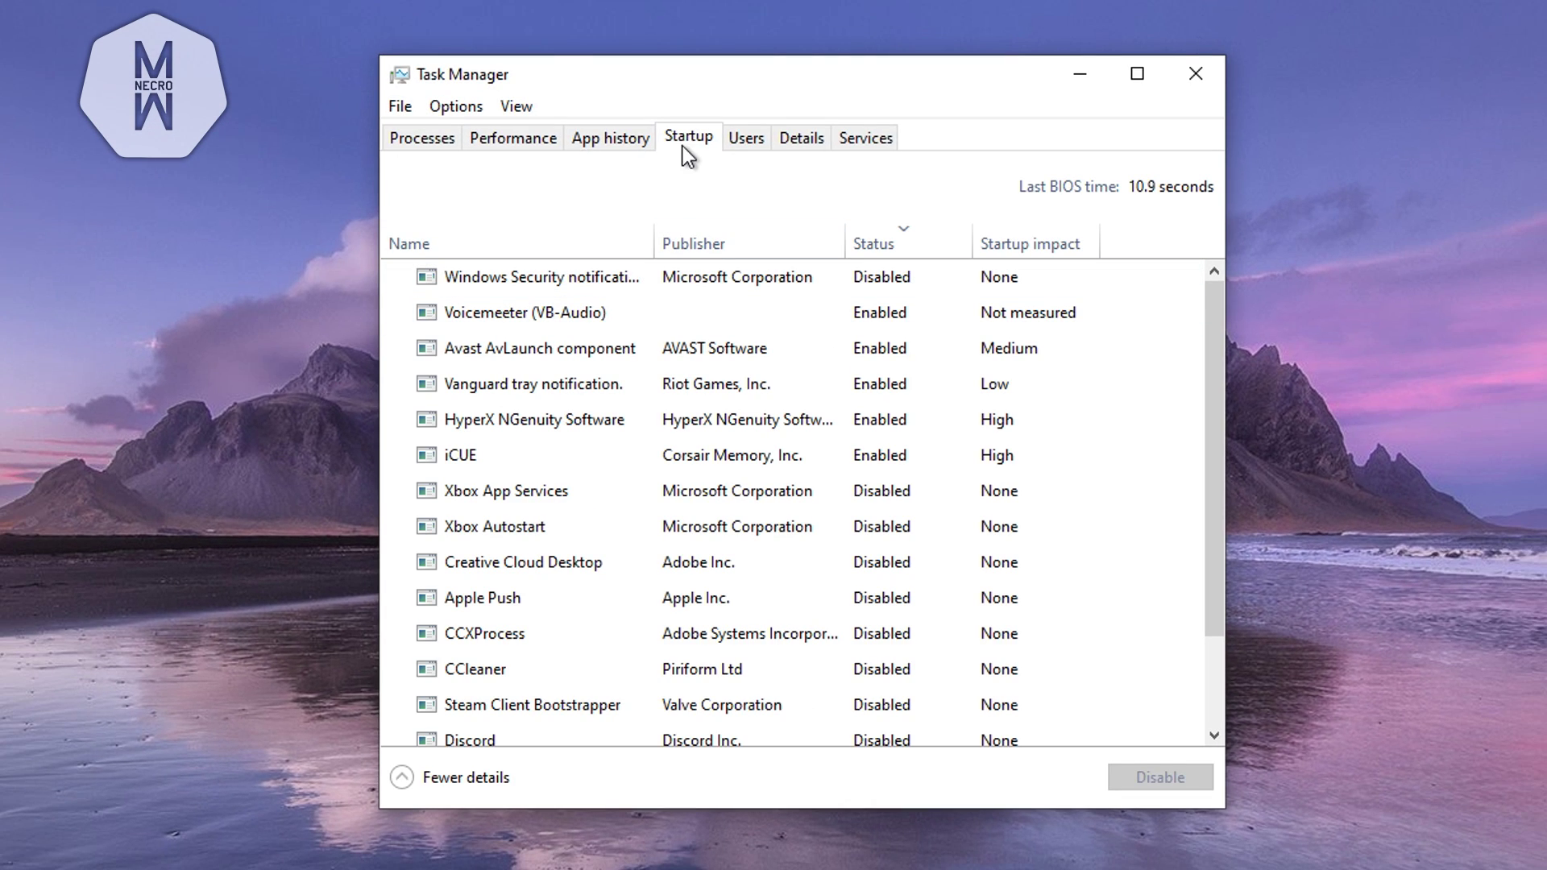
click(874, 243)
click(870, 256)
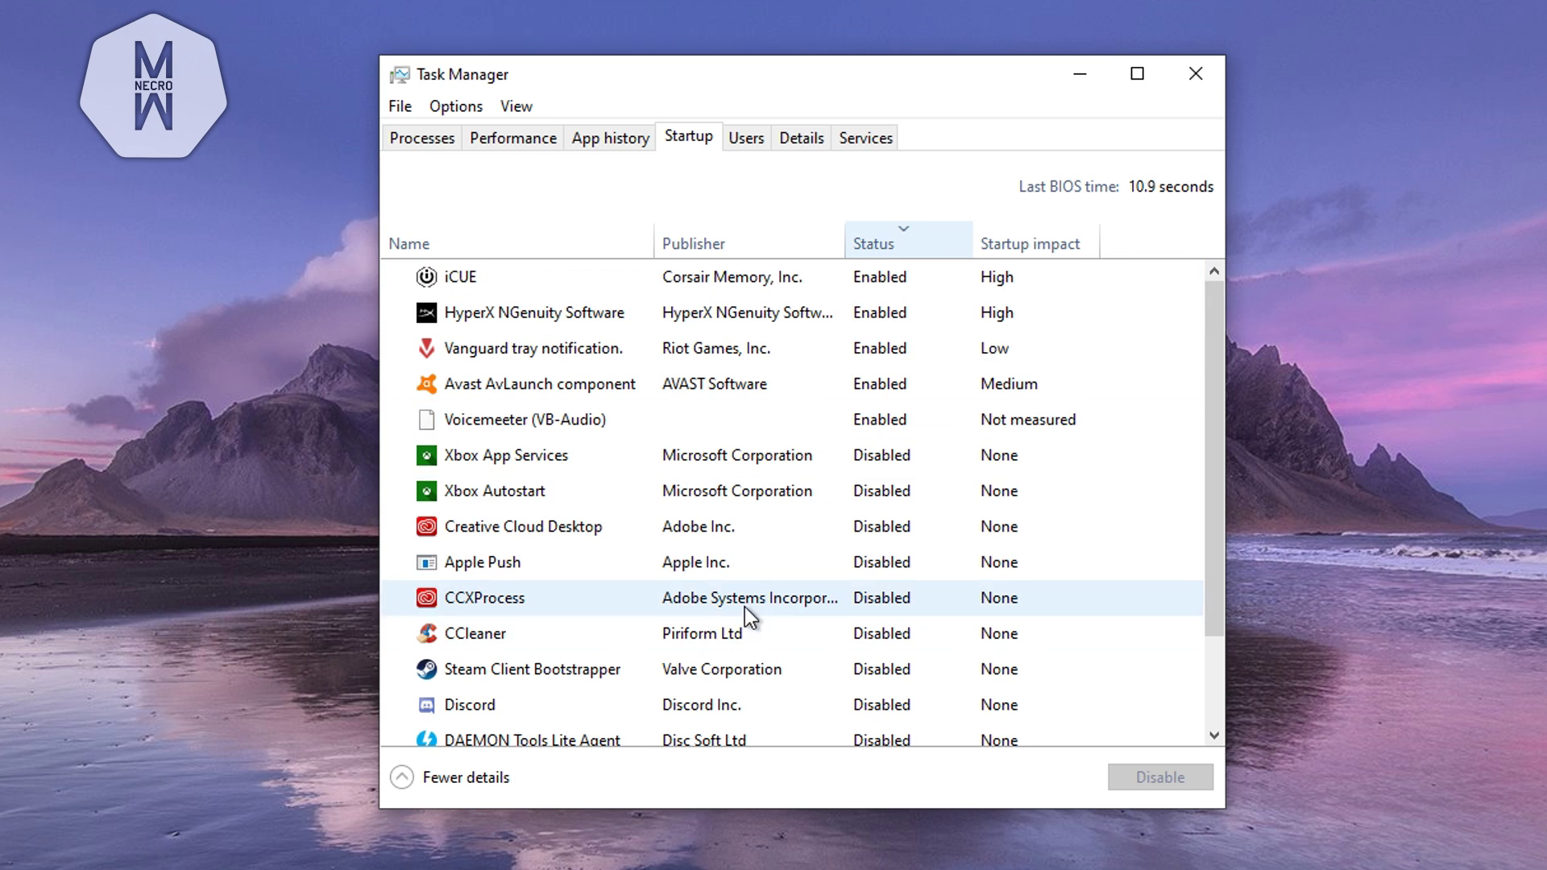
Step: Review the startup programs and disable the Vanguard tray notification entry
scroll(677, 508, down, 2)
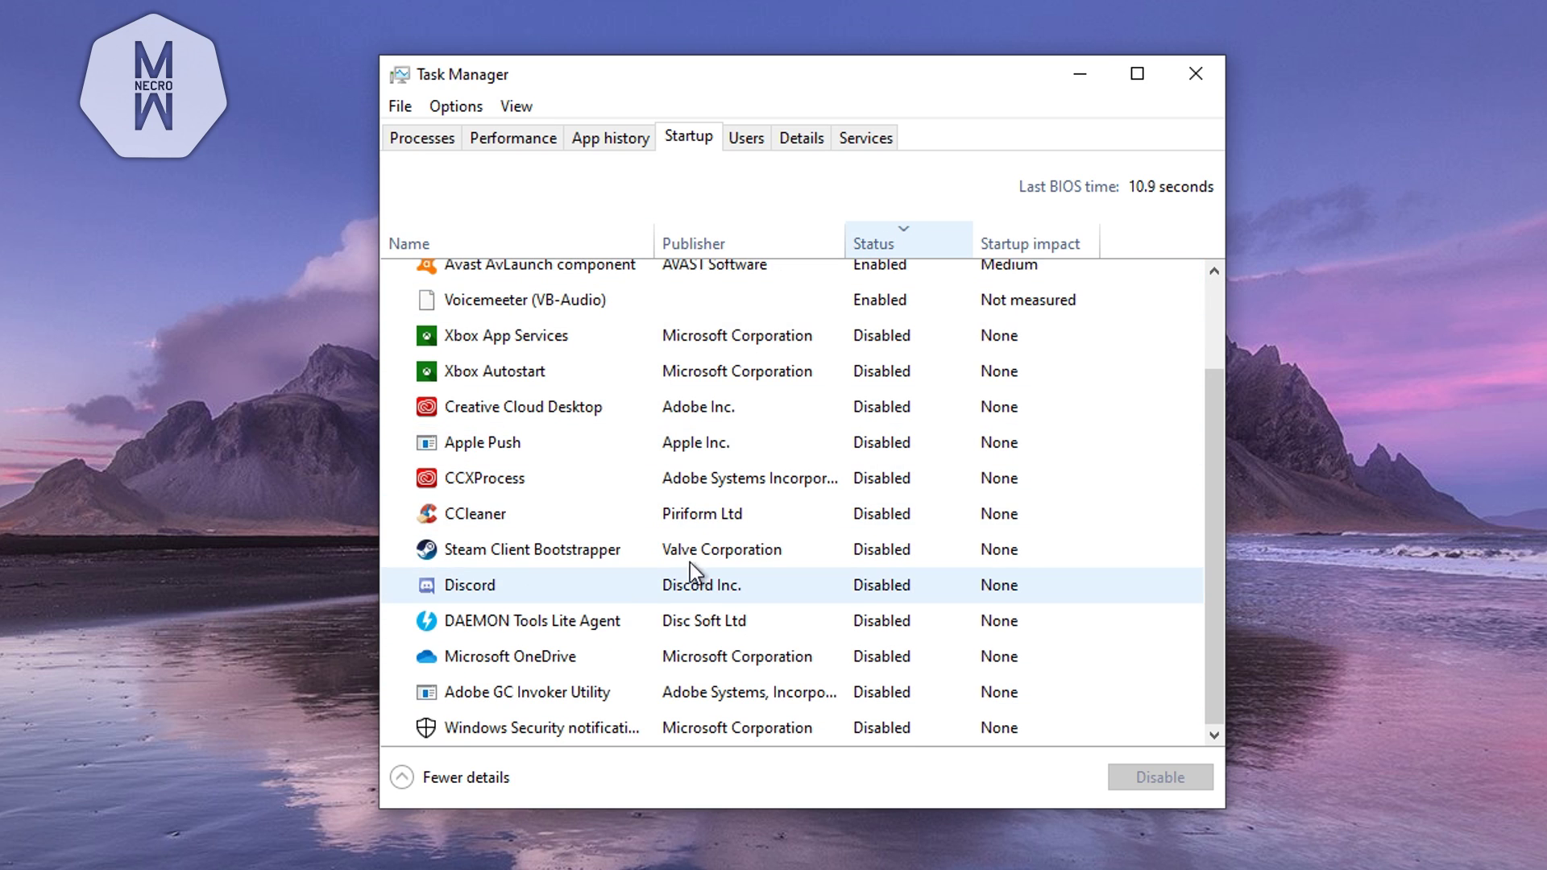
scroll(744, 424, up, 2)
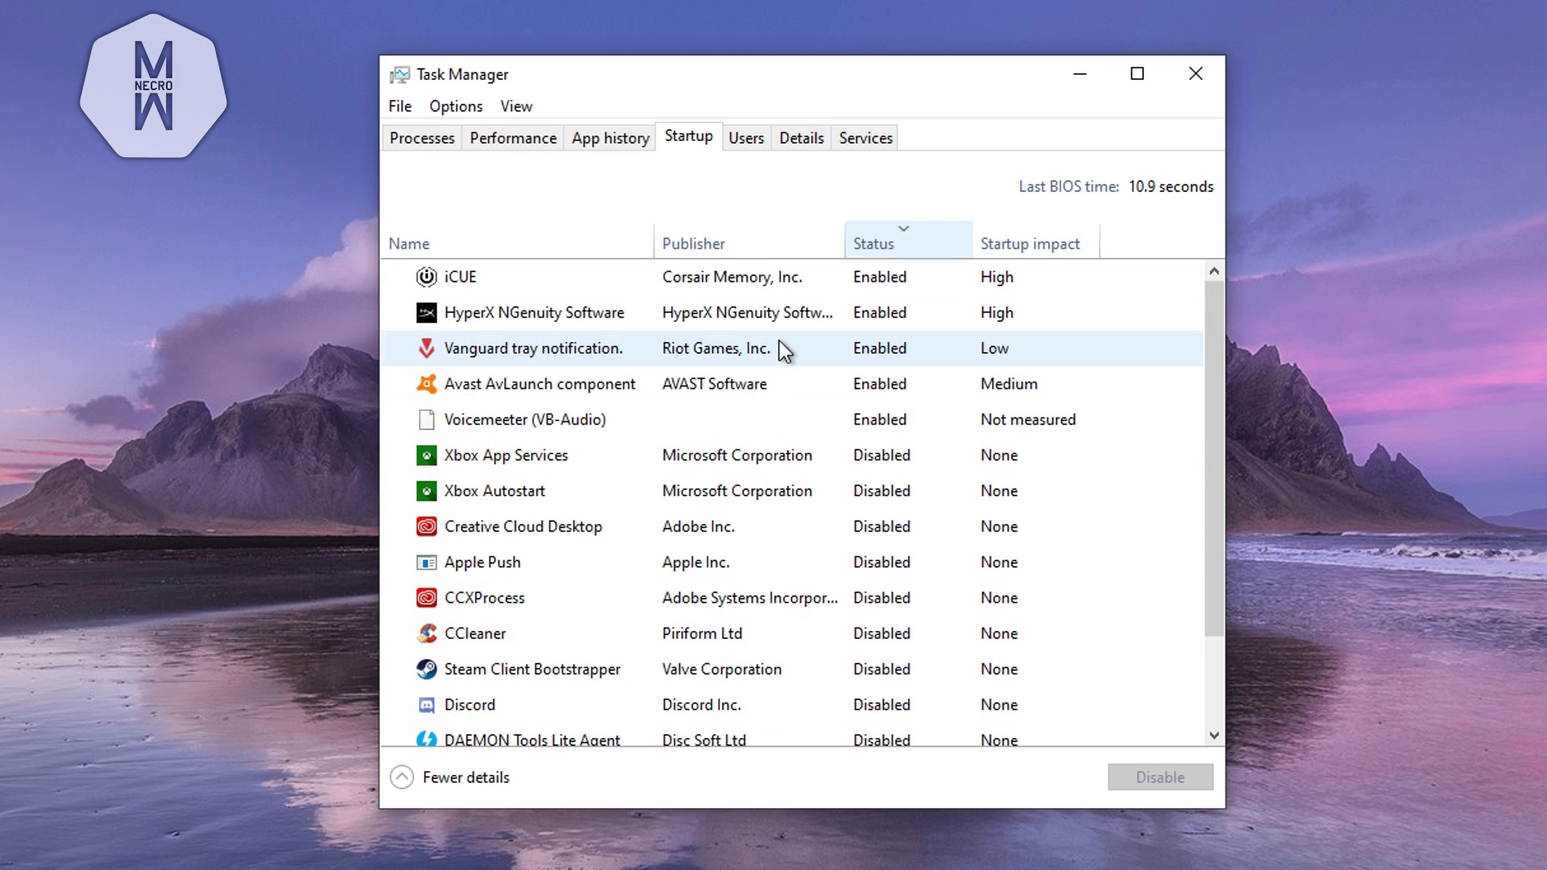
scroll(620, 464, down, 1)
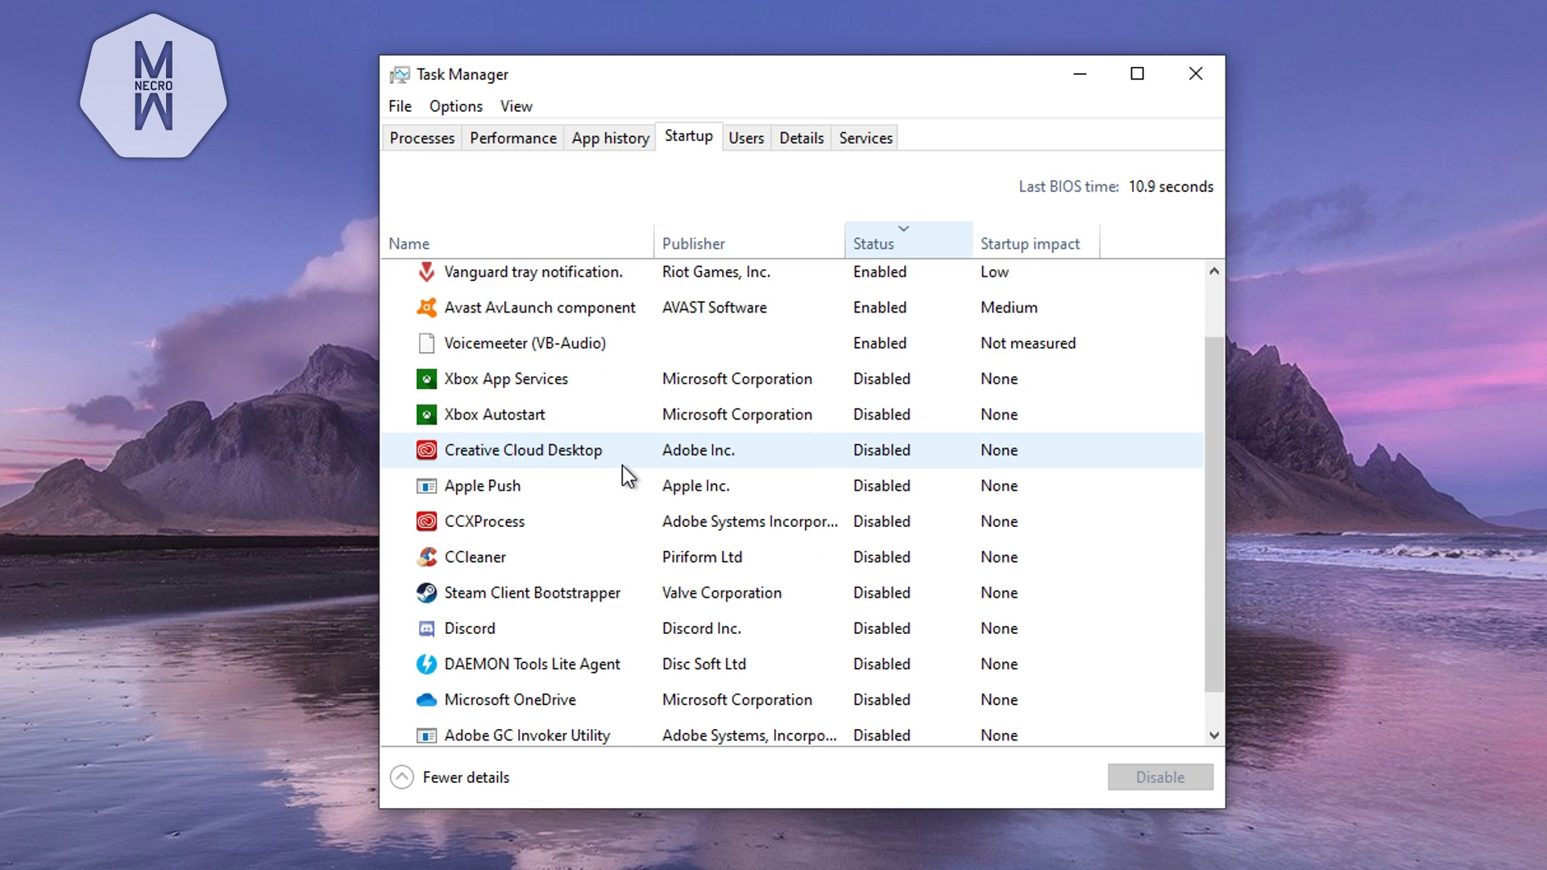
scroll(622, 466, down, 1)
scroll(883, 341, up, 2)
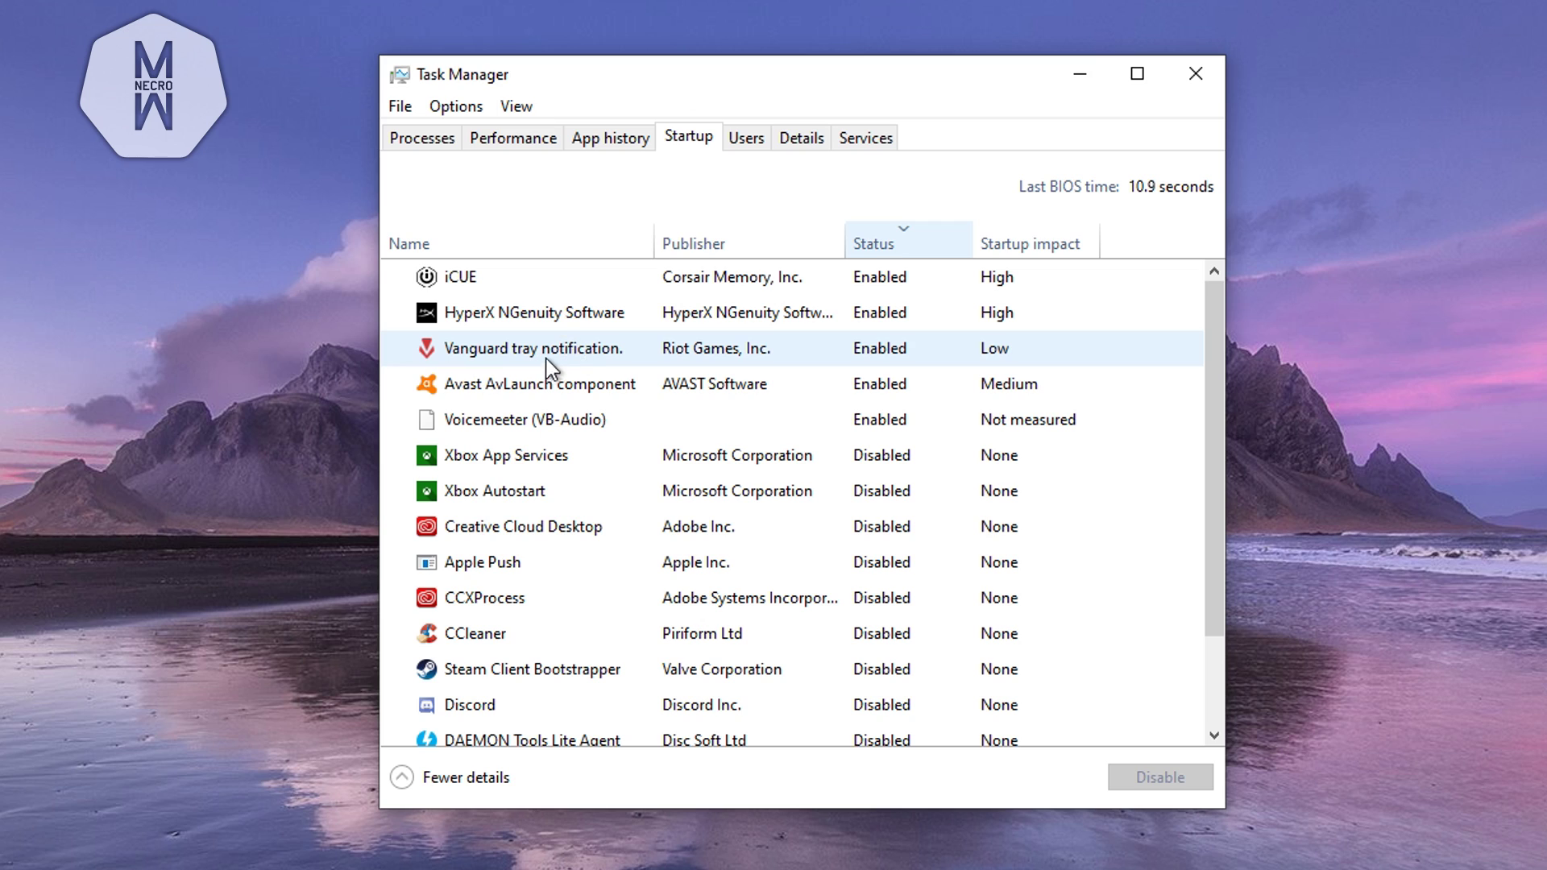
right_click(581, 348)
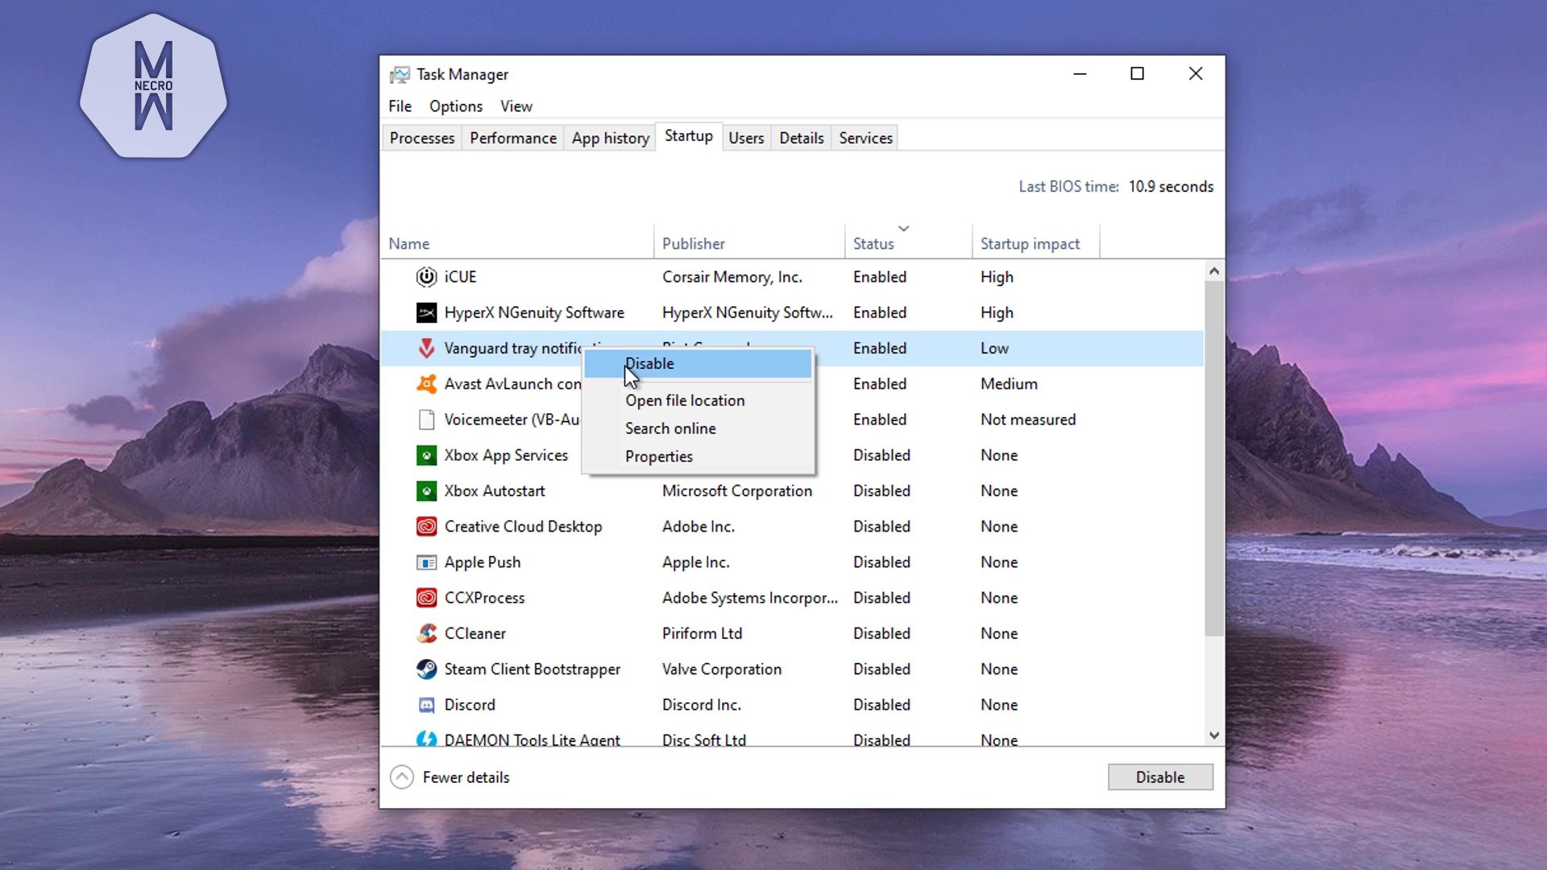
click(587, 364)
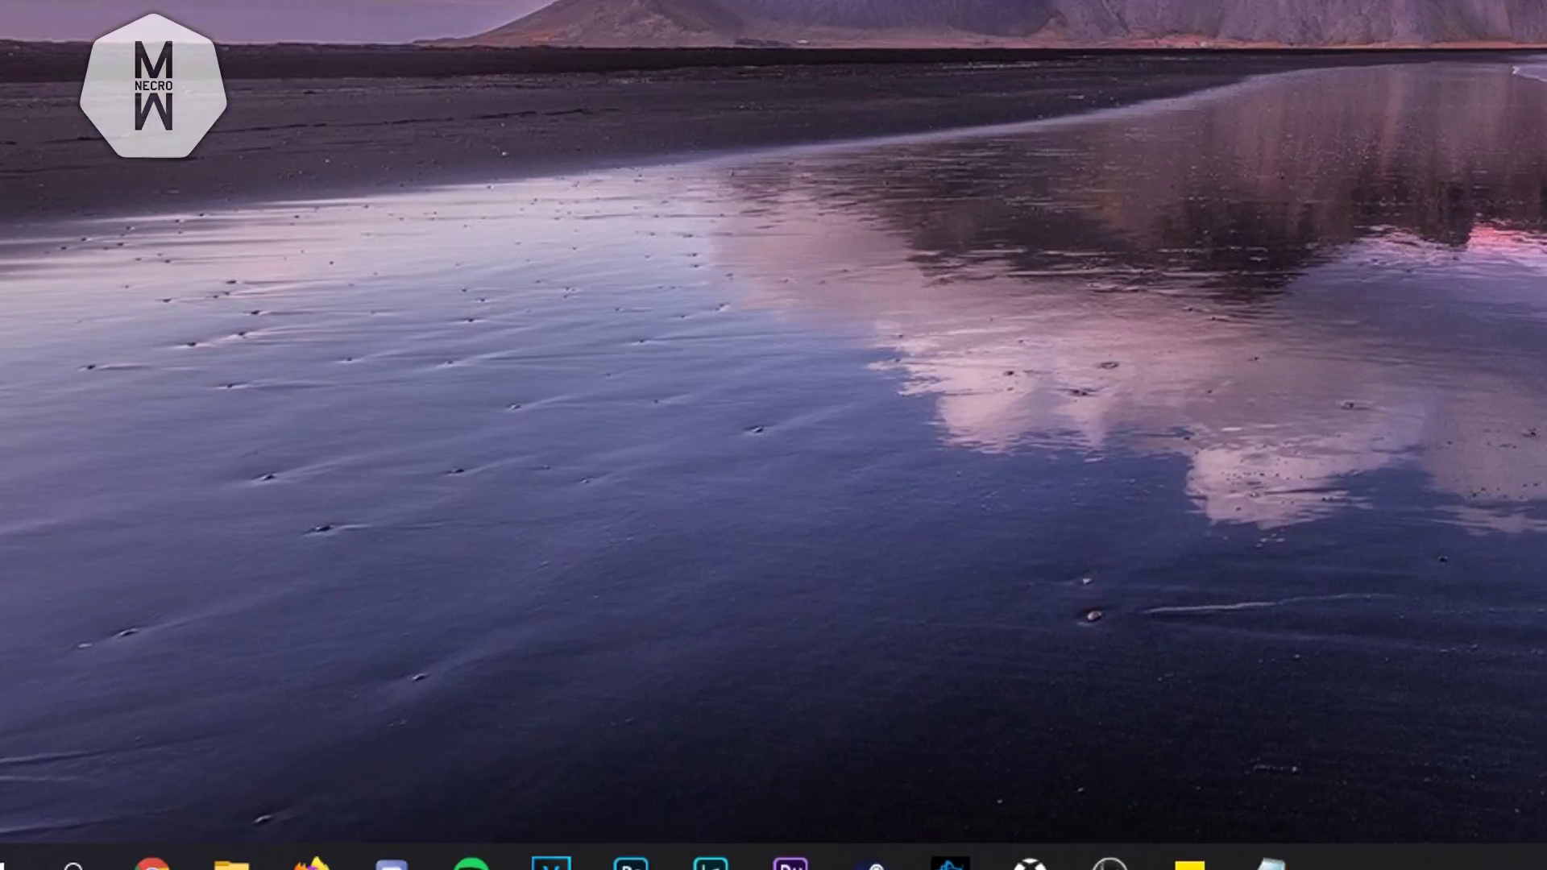
Step: Open the user's temporary files folder by searching for %temp%
key(super)
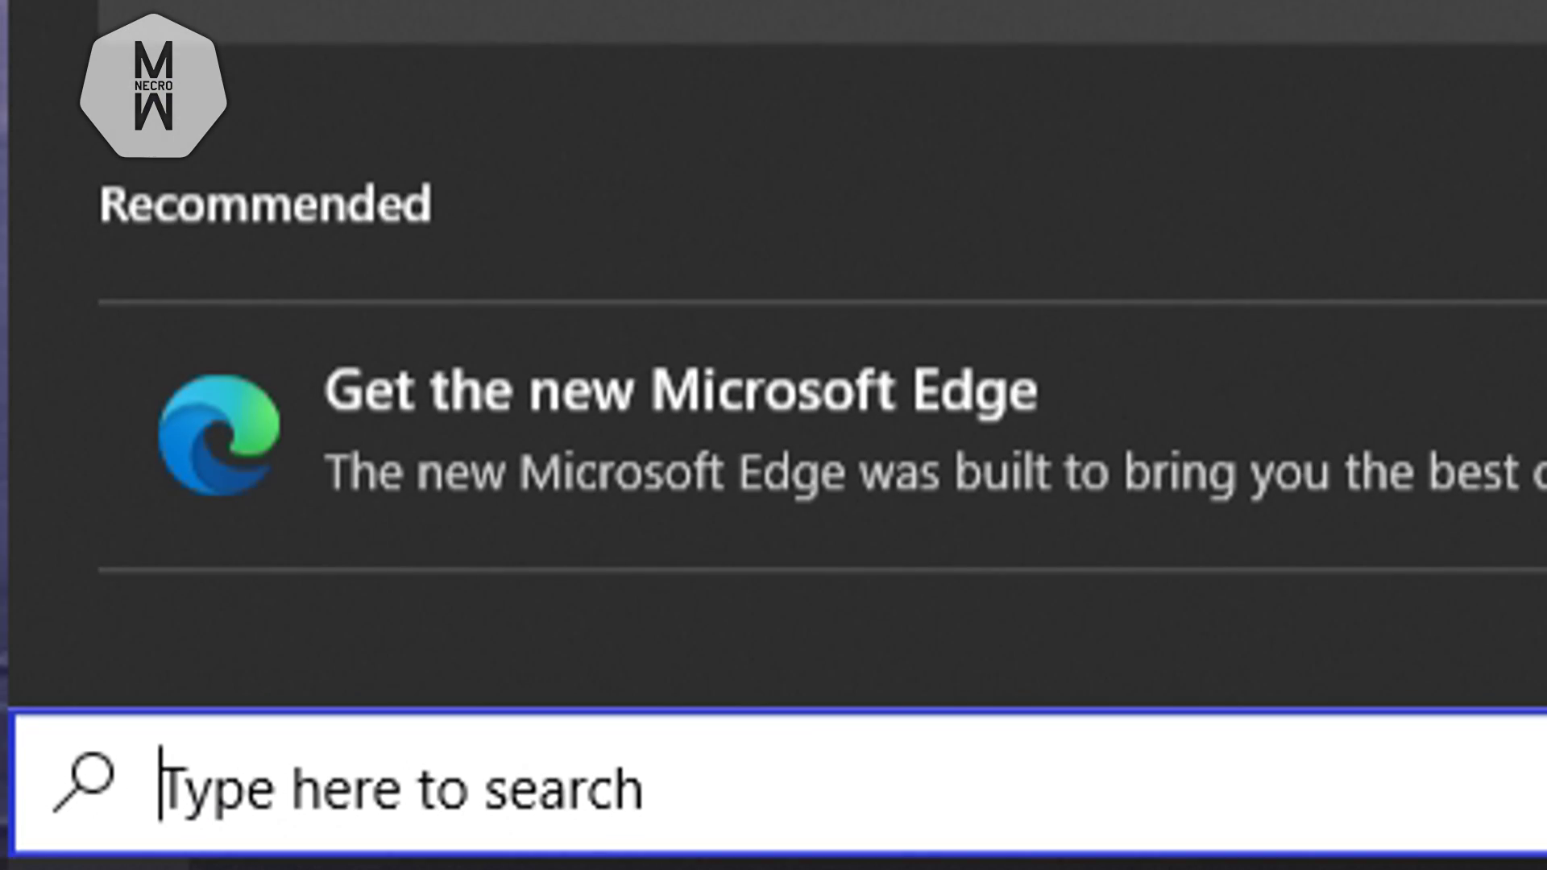
text(%temp%)
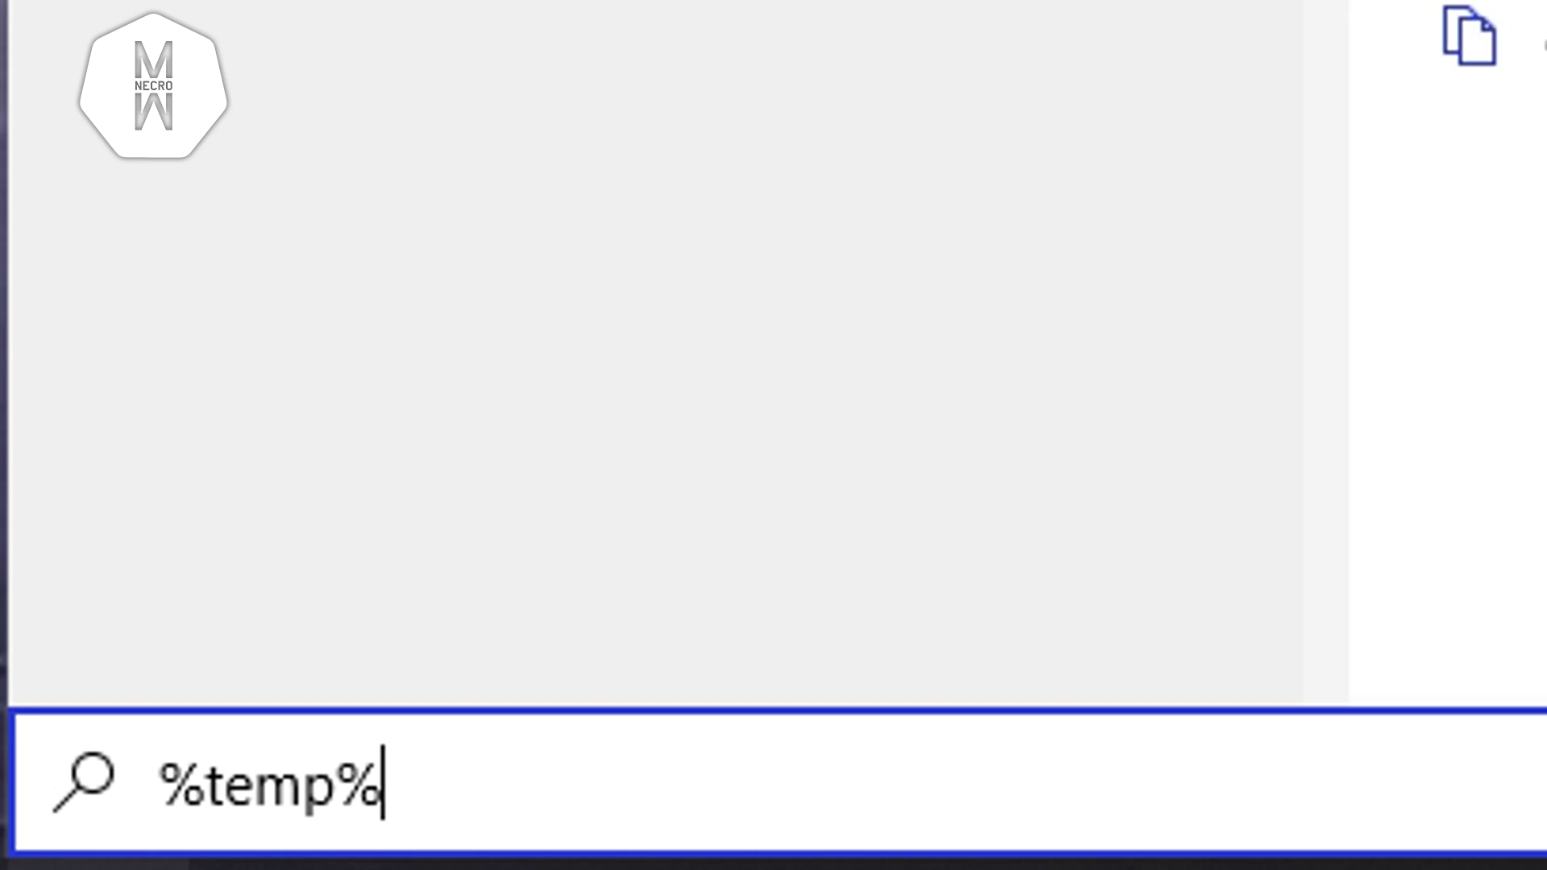
key(Return)
Step: Permanently delete everything in the Temp folder, skipping all files that are in use, and clear the selection
click(467, 294)
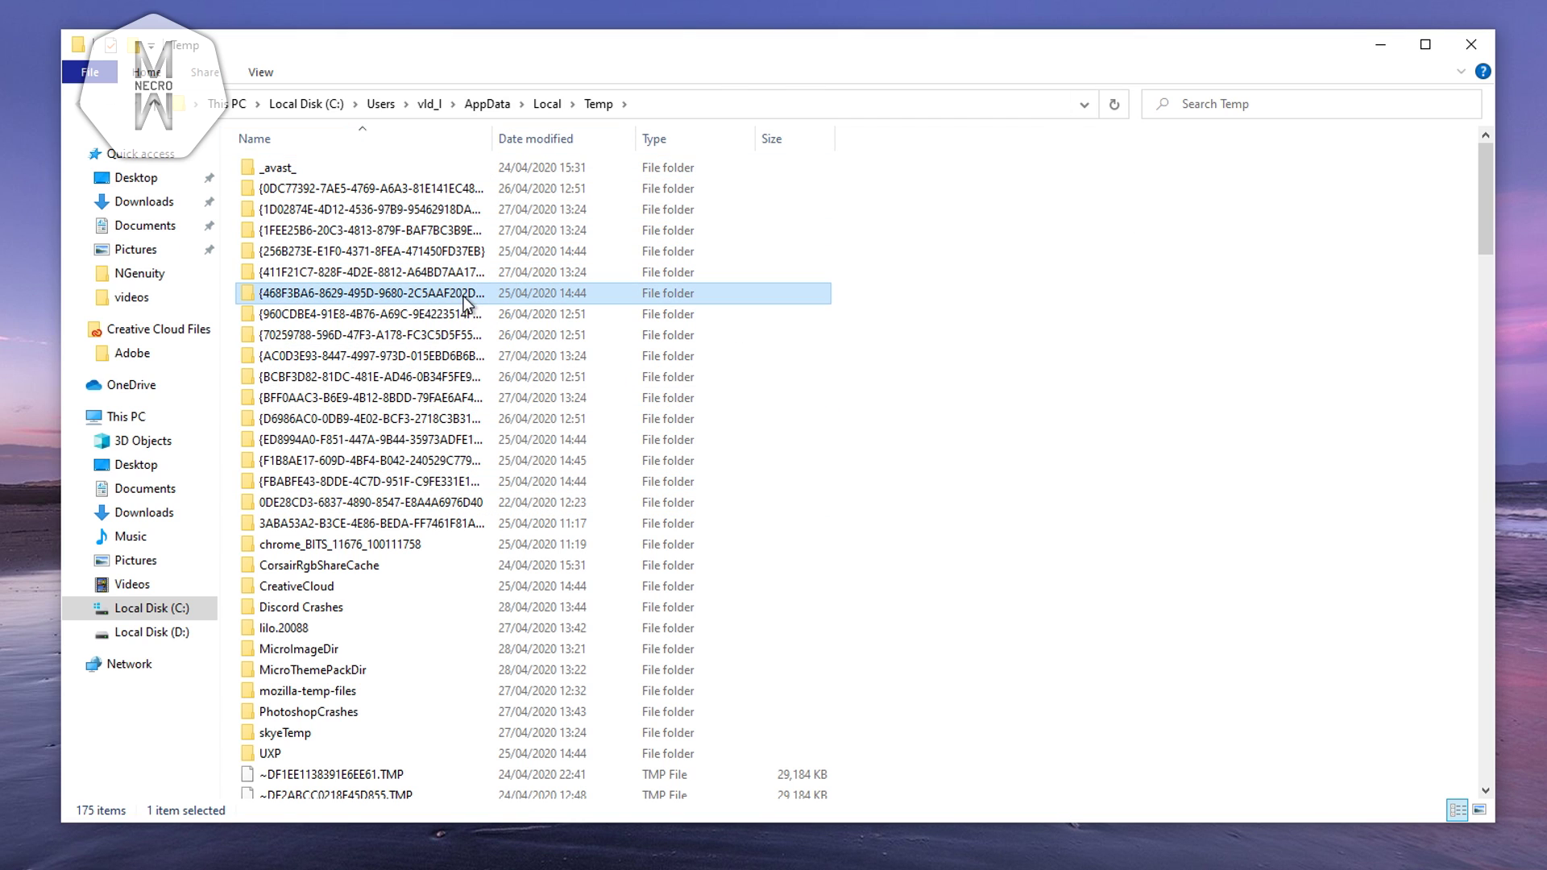
key(ctrl+a)
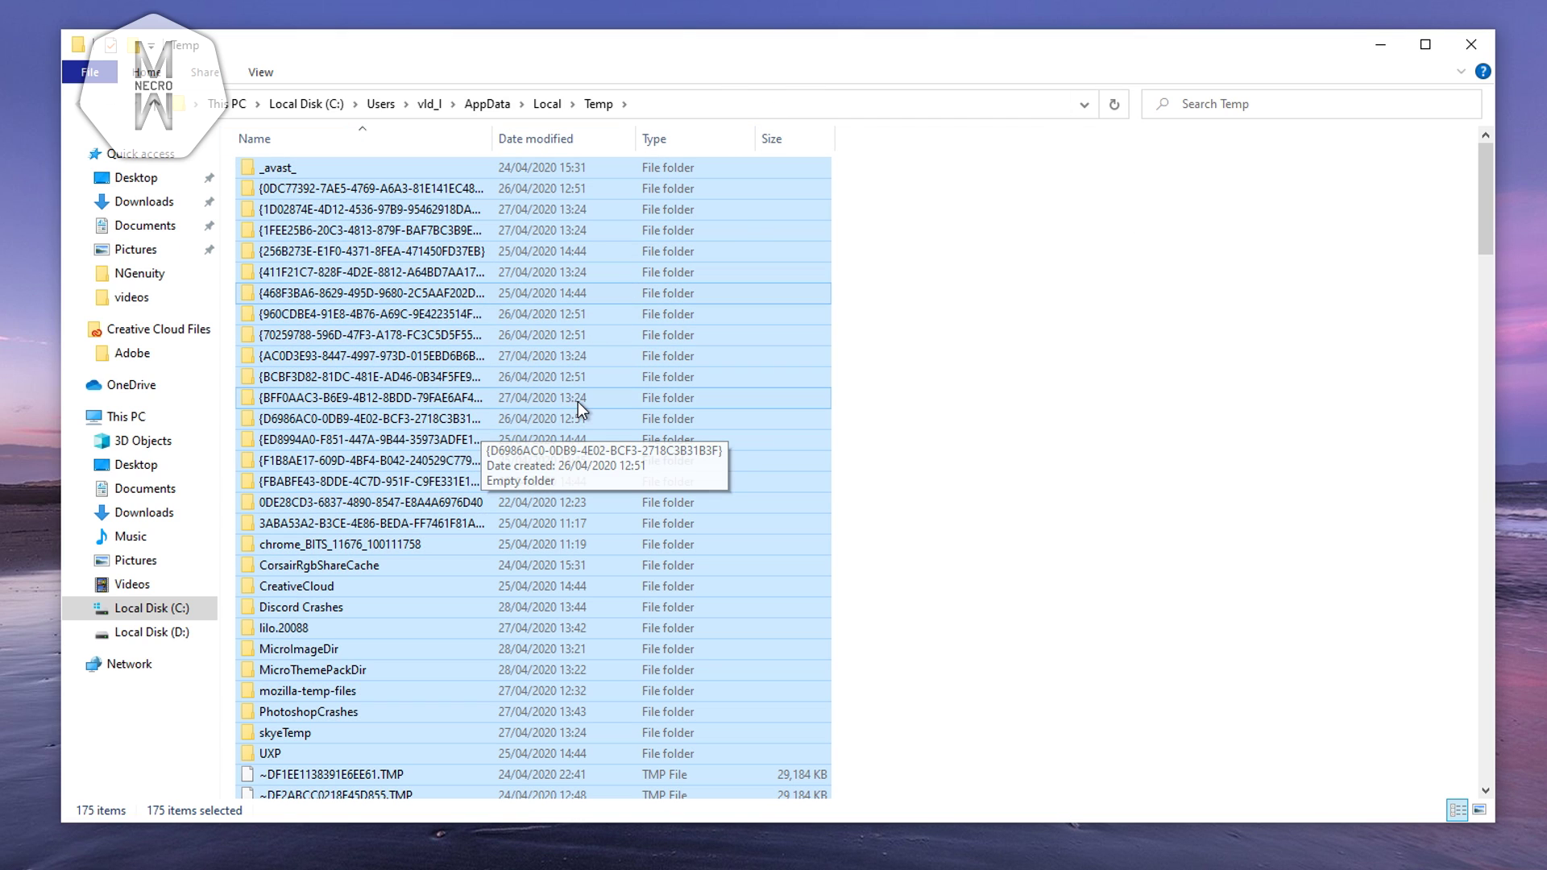
key(Delete)
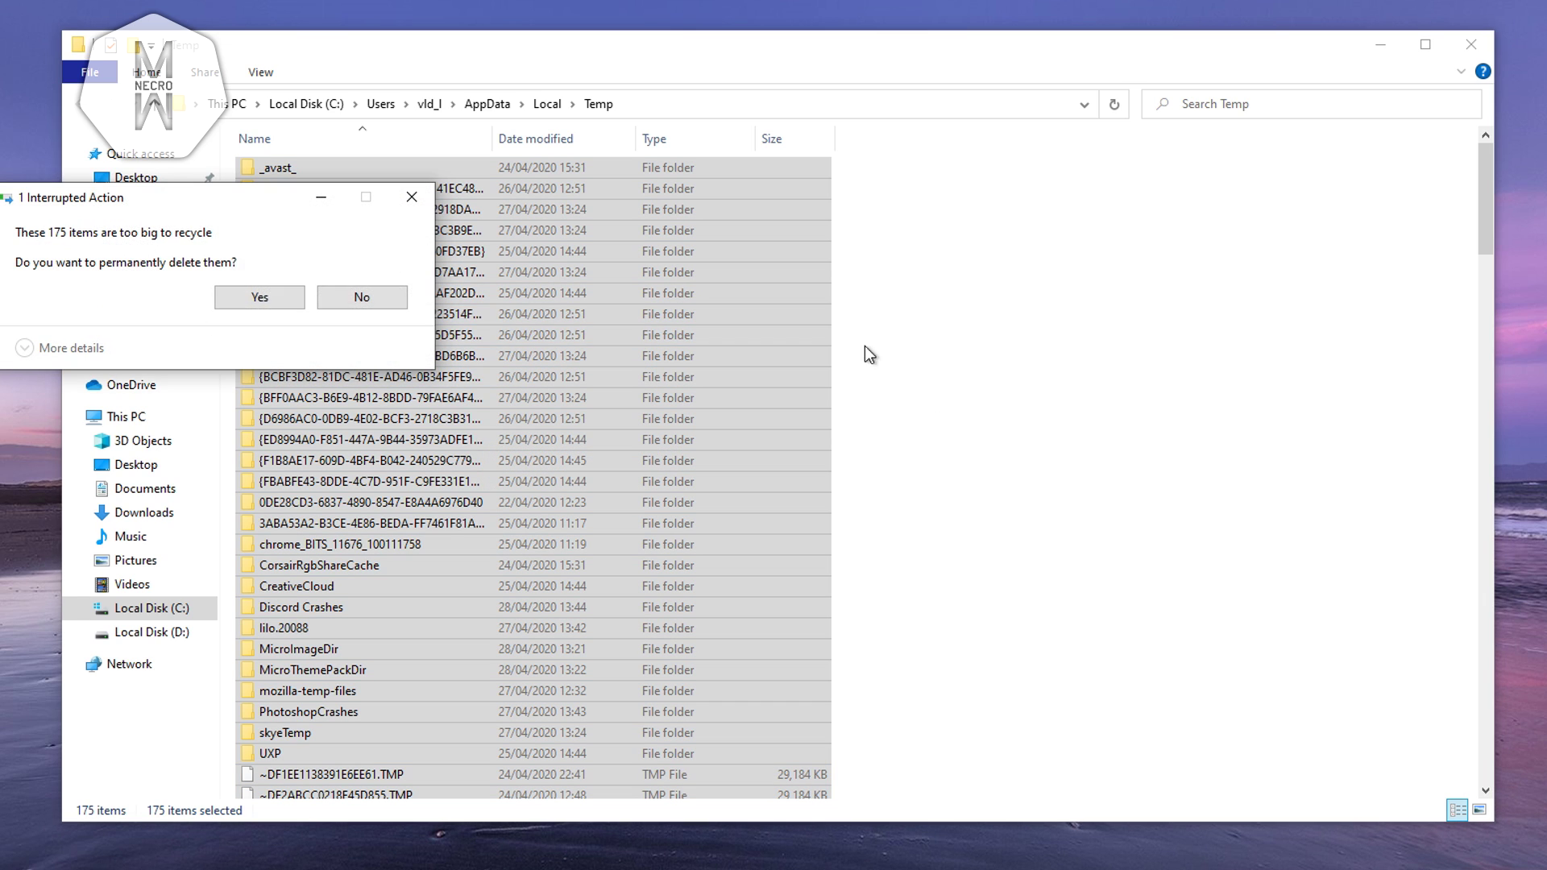
click(260, 296)
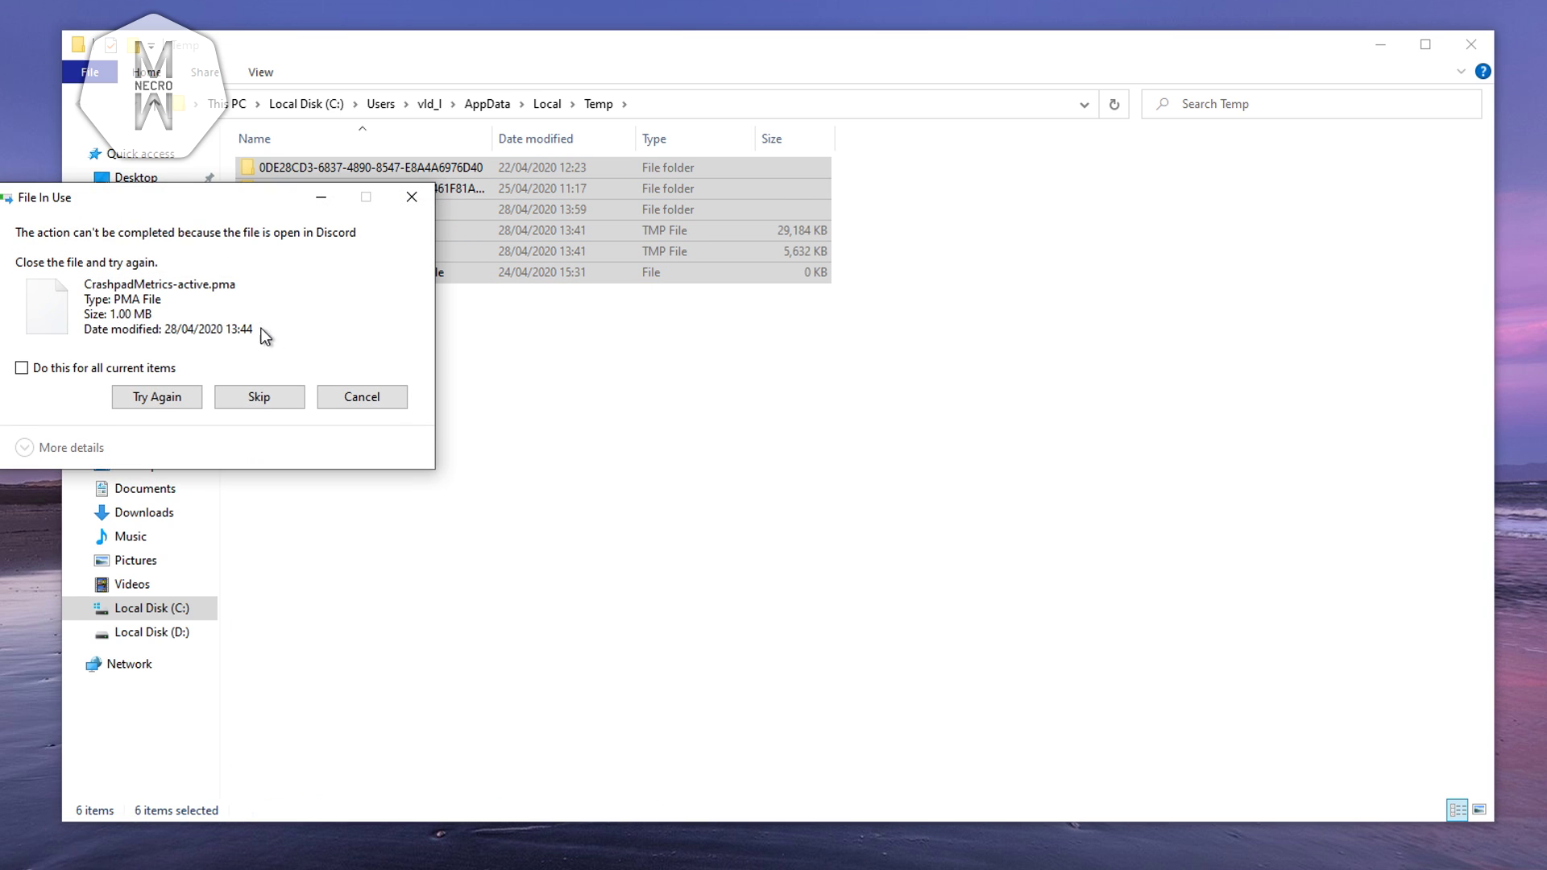
drag(162, 192, 578, 214)
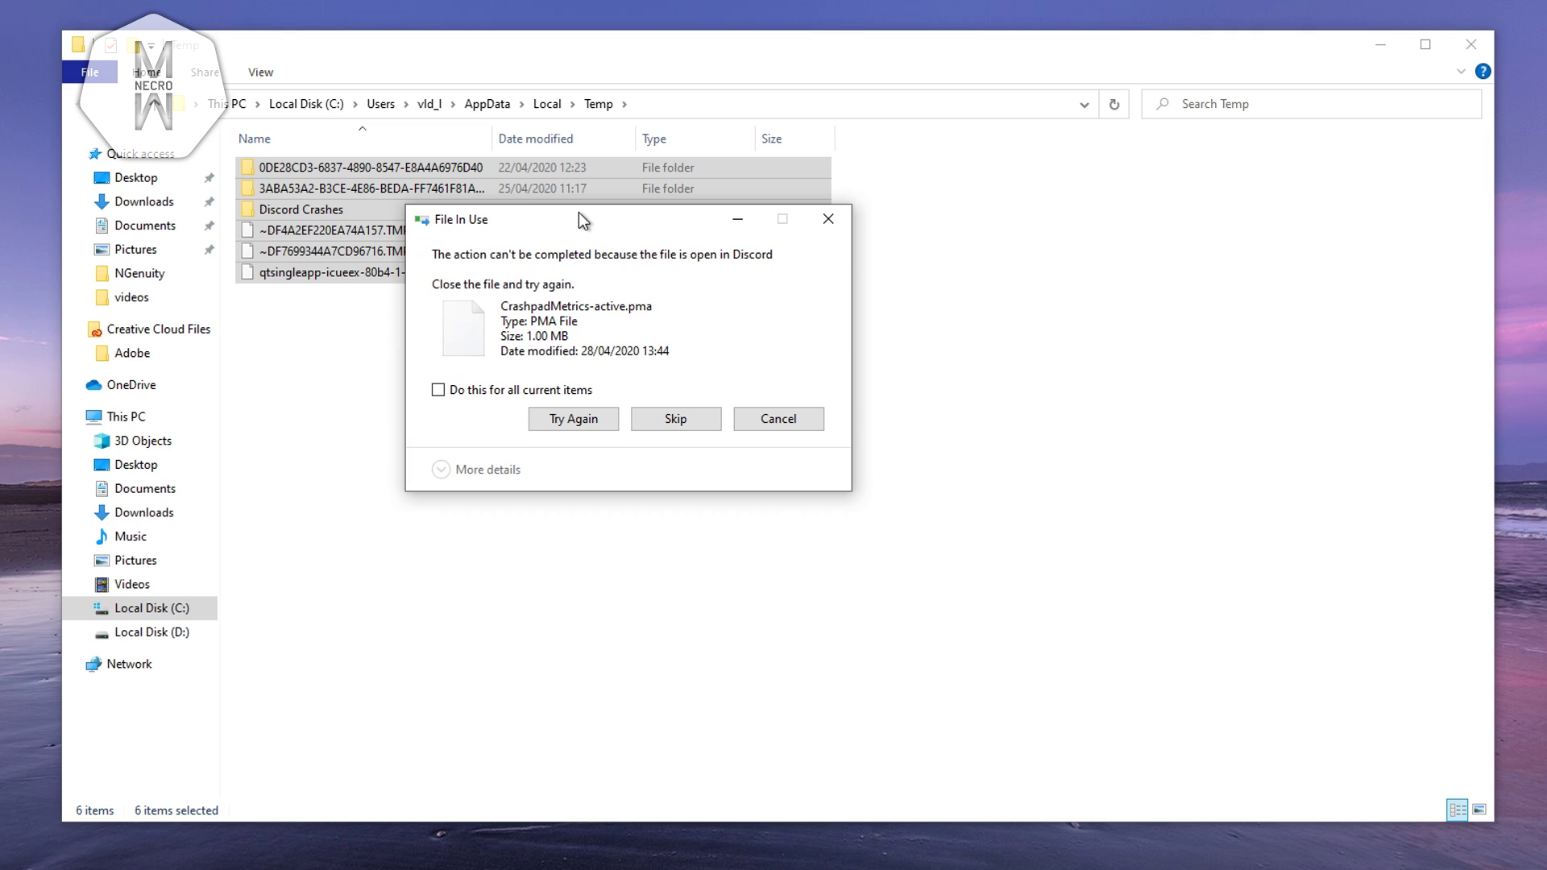
click(440, 391)
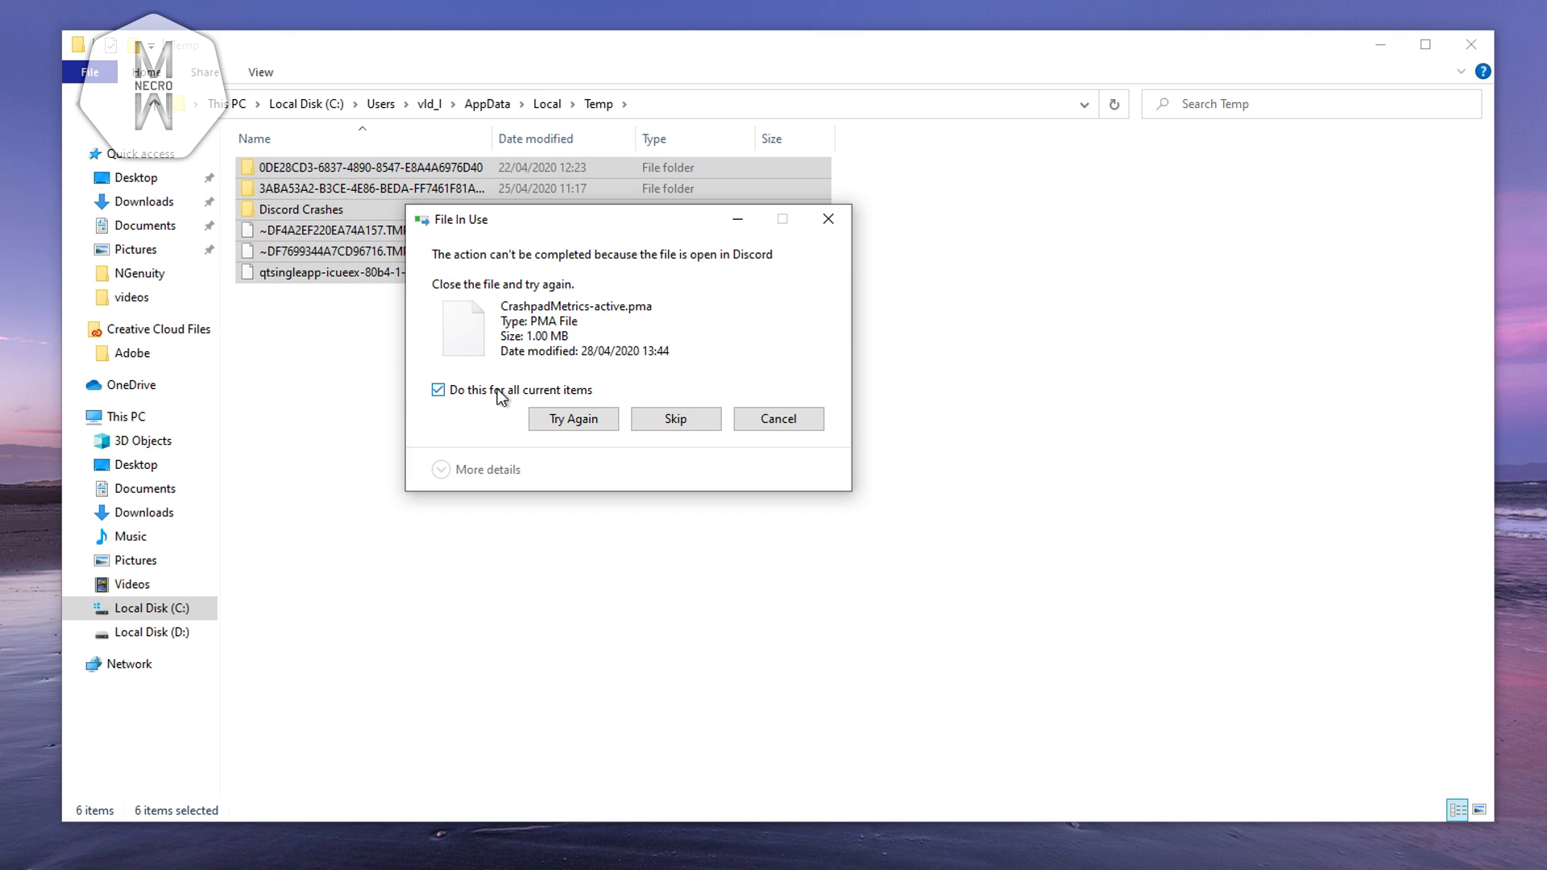
click(676, 418)
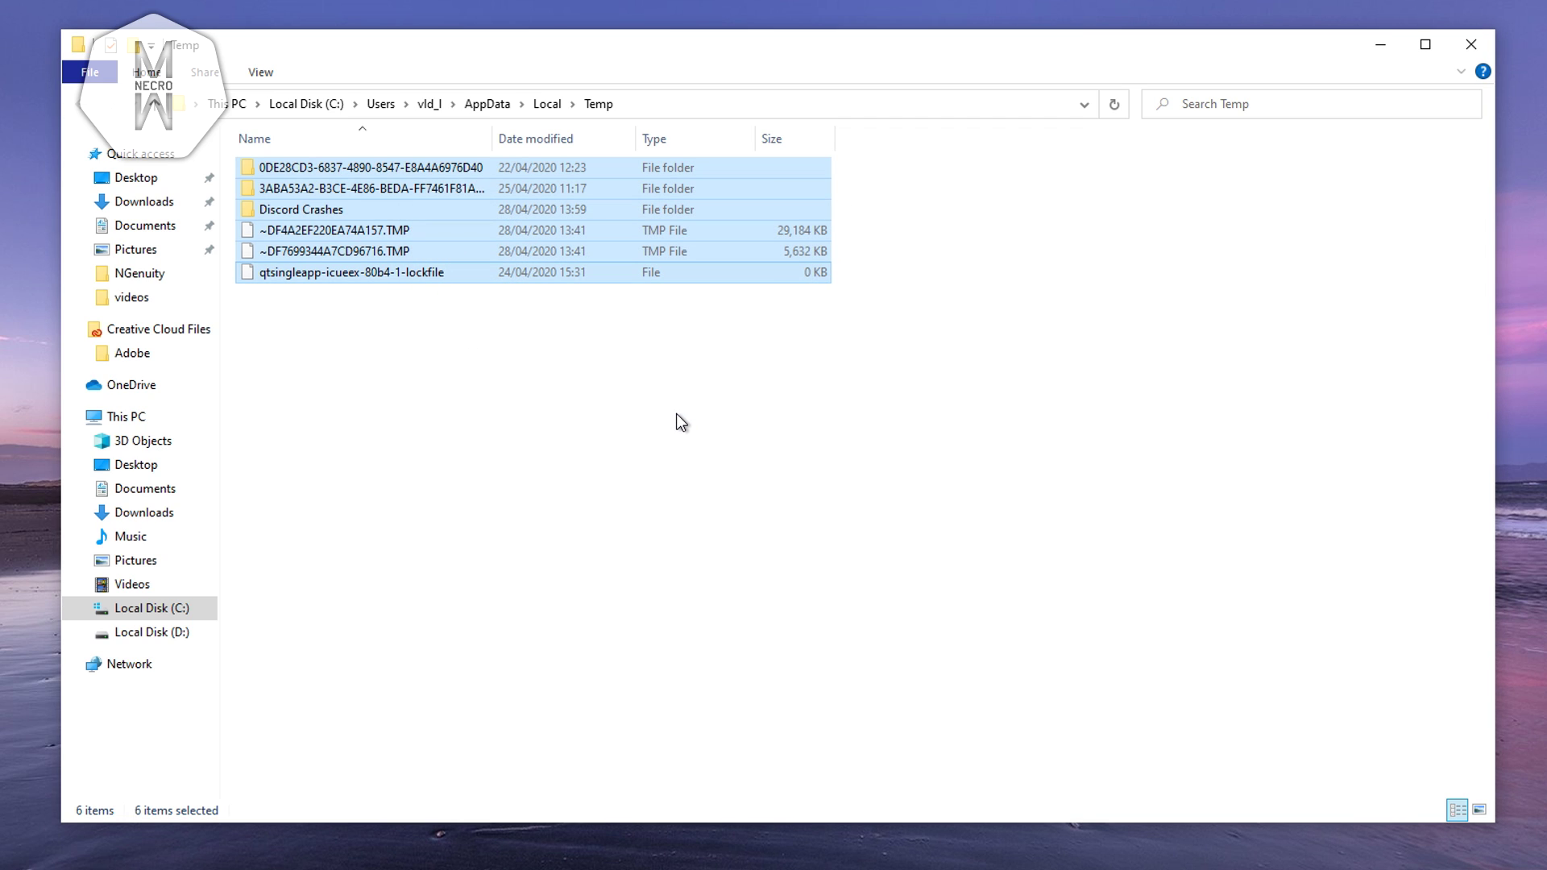
click(681, 422)
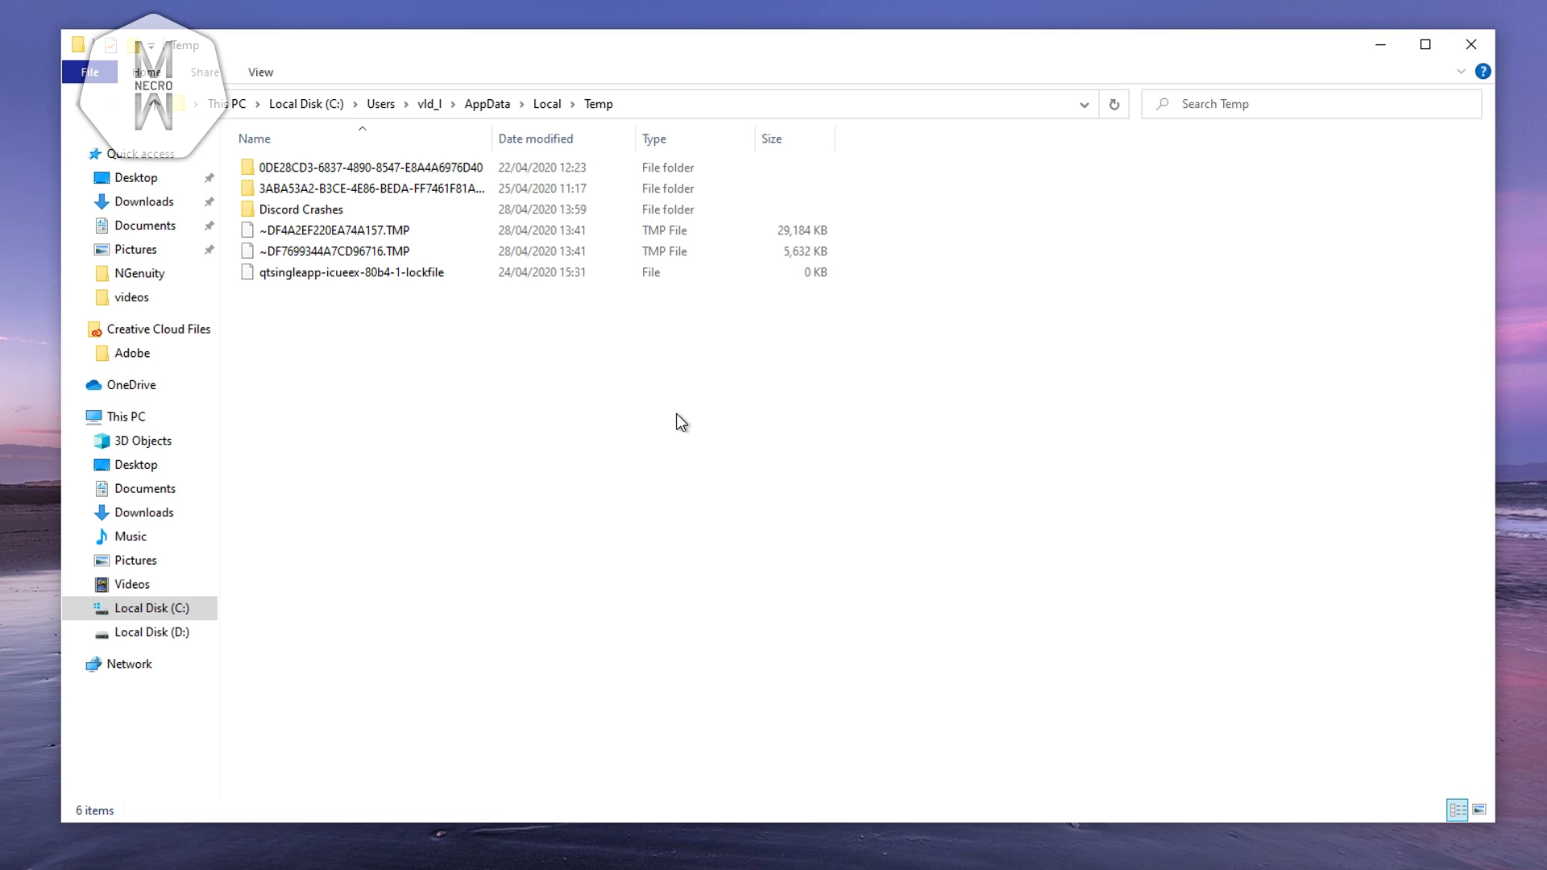
drag(519, 431, 313, 151)
drag(430, 486, 295, 159)
click(570, 401)
drag(411, 376, 295, 159)
click(908, 408)
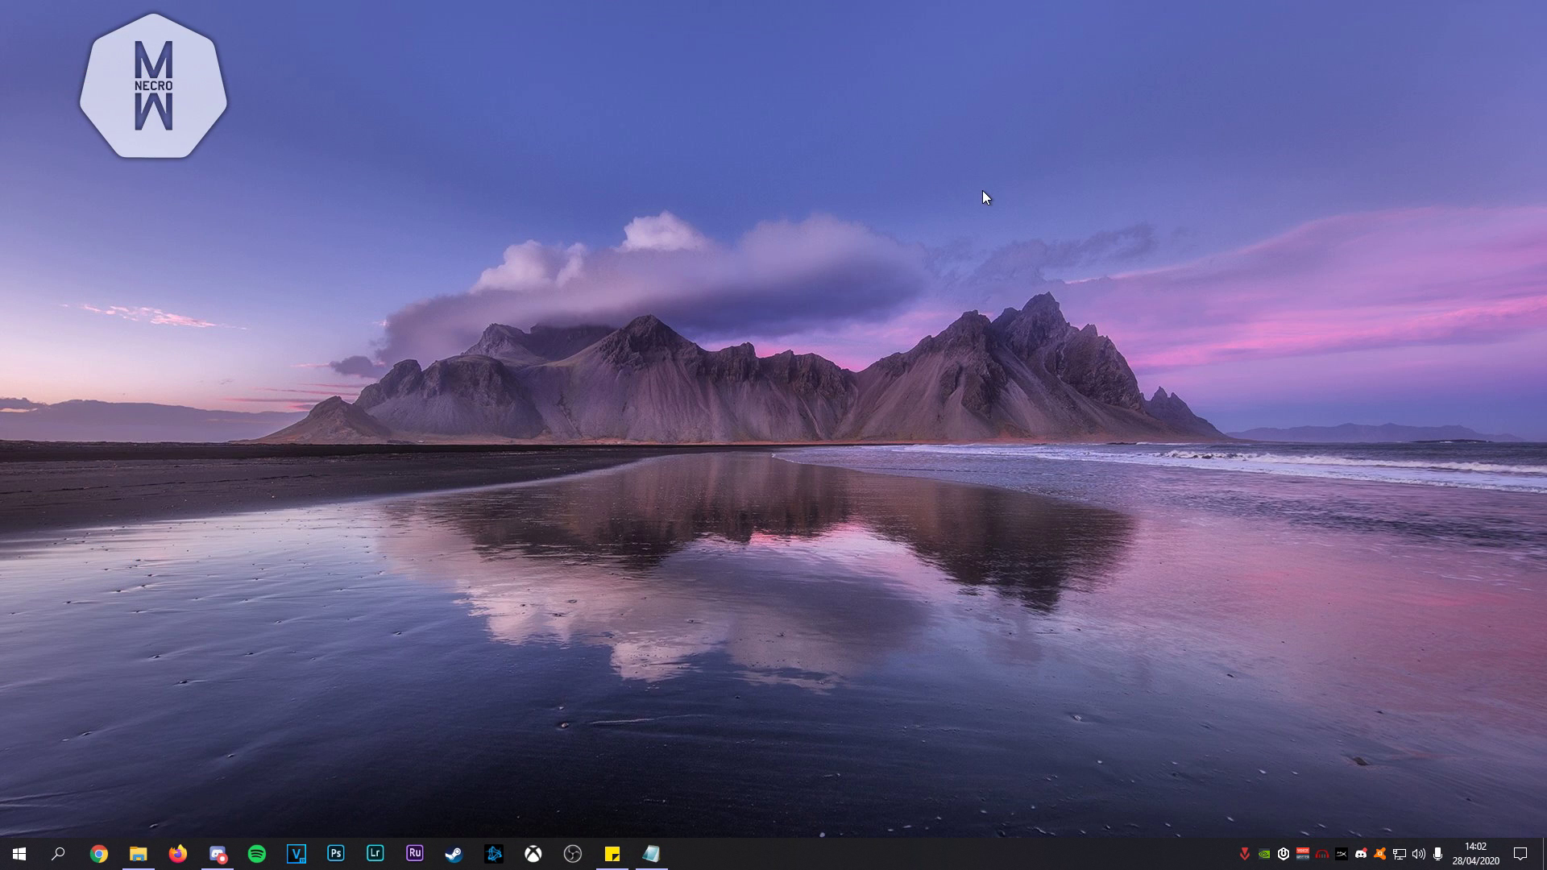
Step: Open Choose a power plan by searching for power, and bring up Windows search again
key(super+s)
text(power)
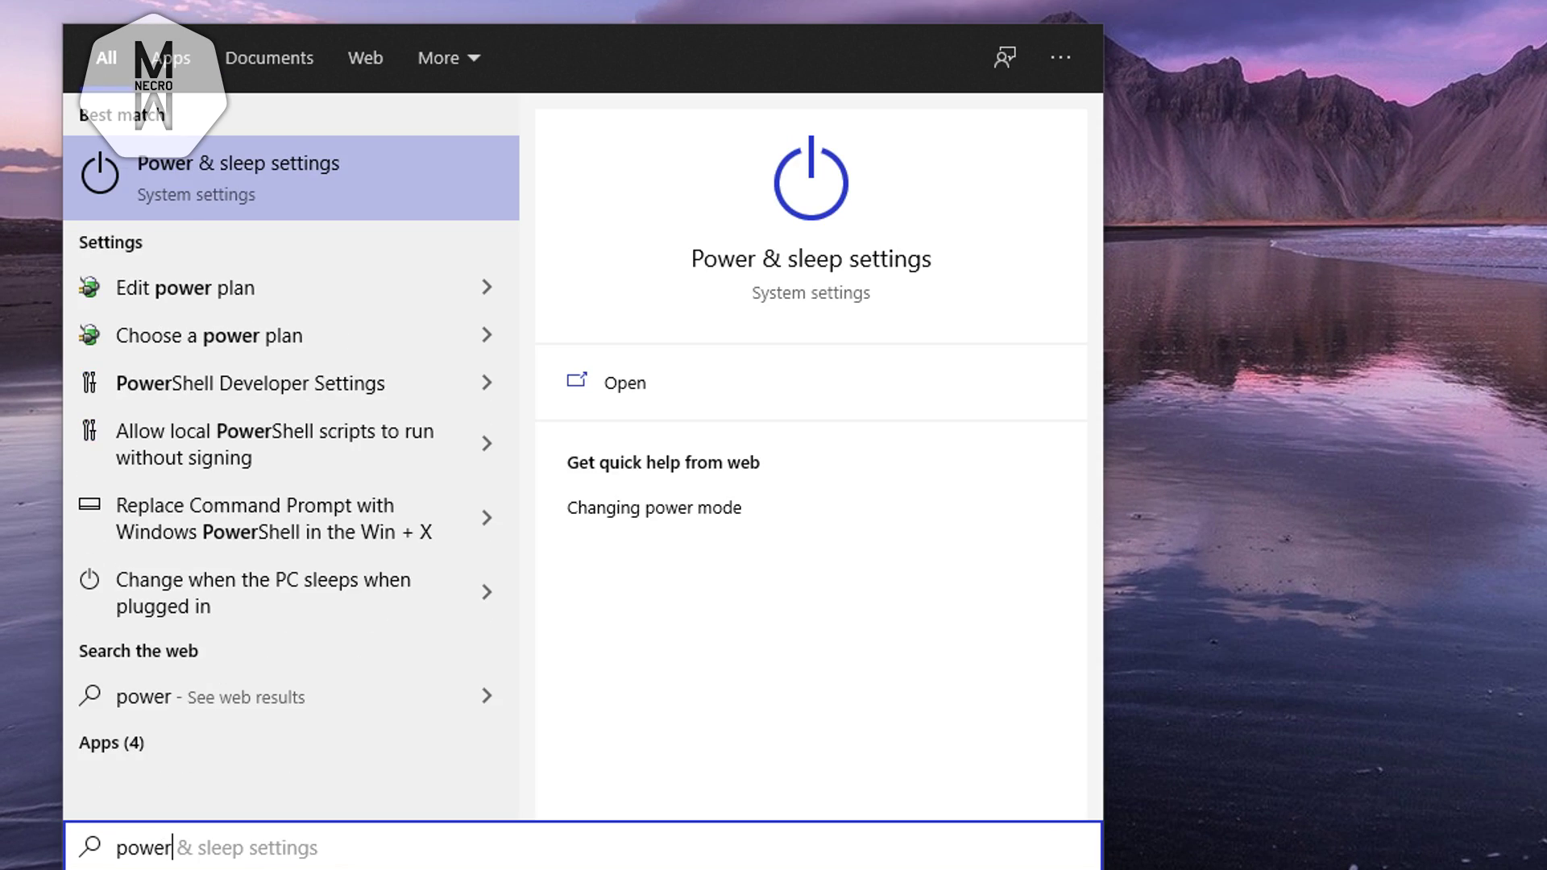
key(Down)
key(Down)
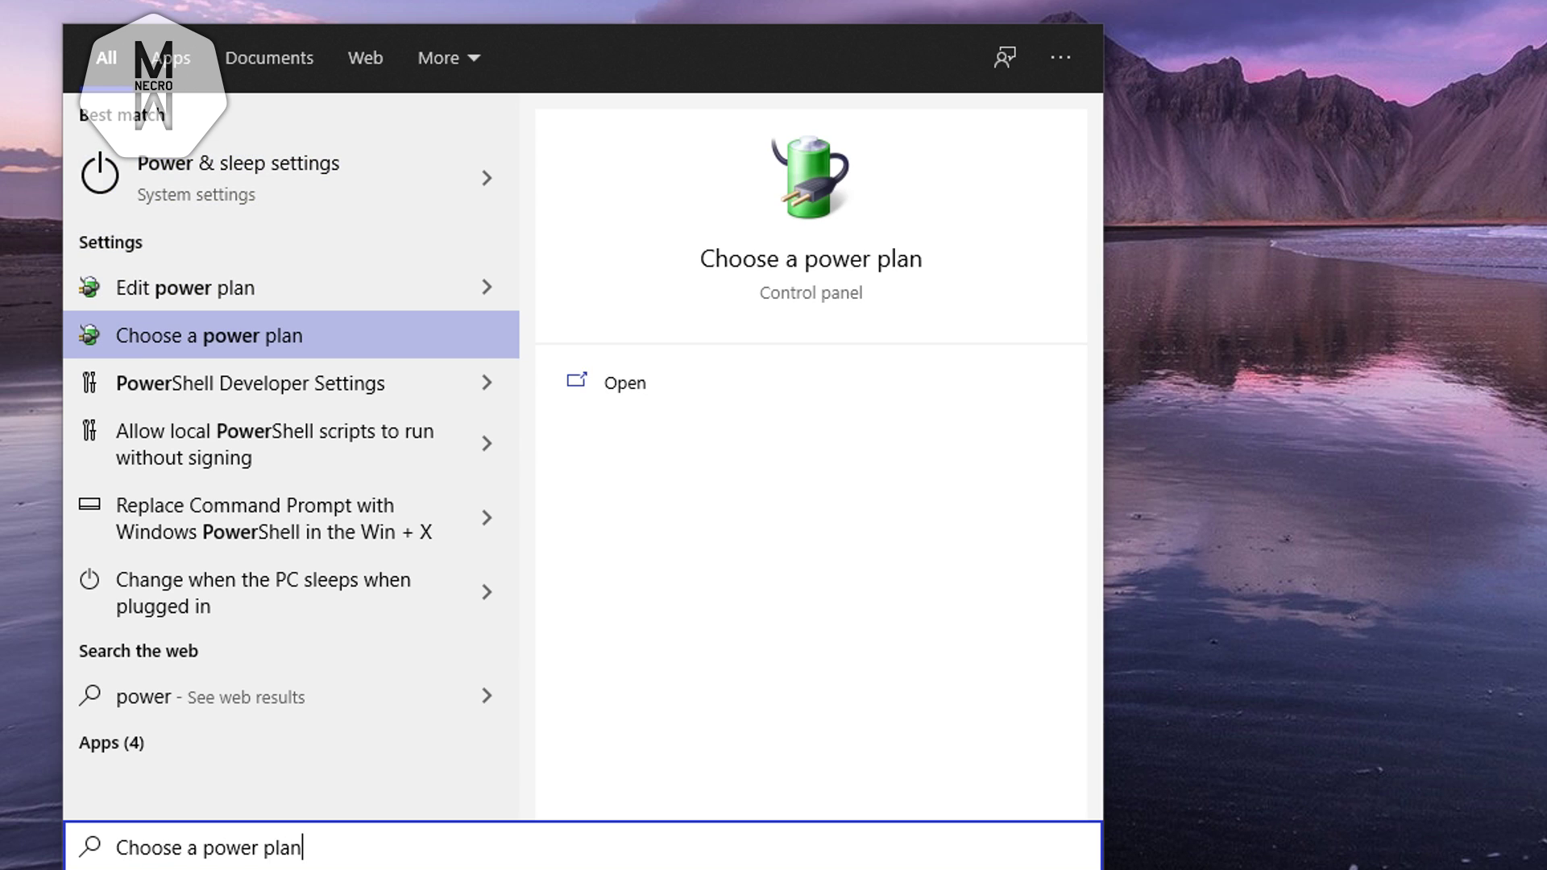
key(Return)
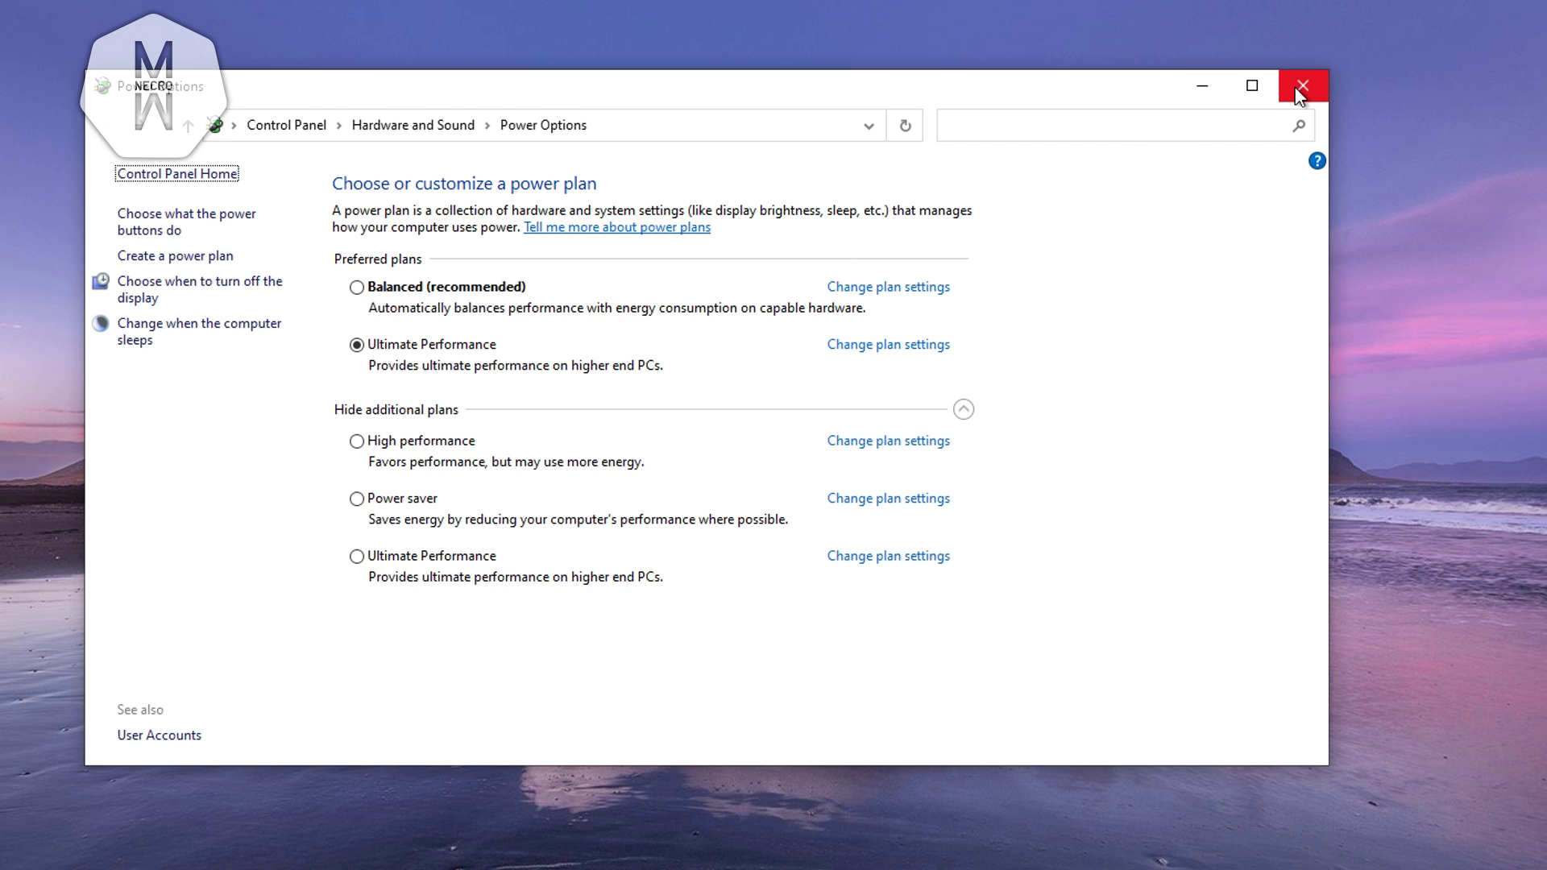
key(super+s)
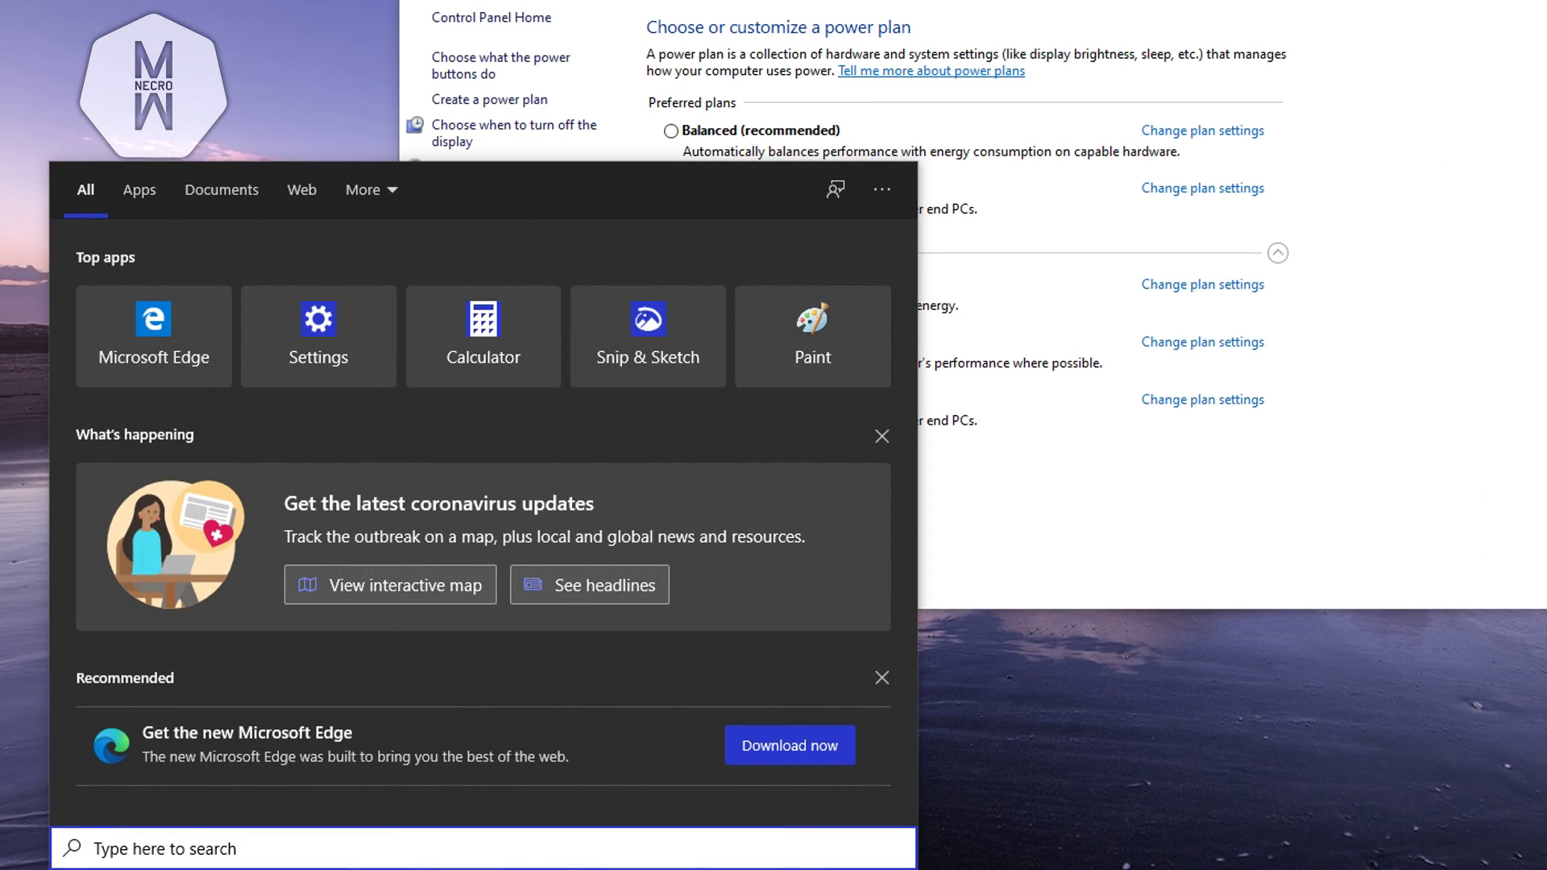
text(run)
key(BackSpace)
key(BackSpace)
key(BackSpace)
Step: Search for cmd and run Command Prompt as administrator
text(cmd)
right_click(238, 300)
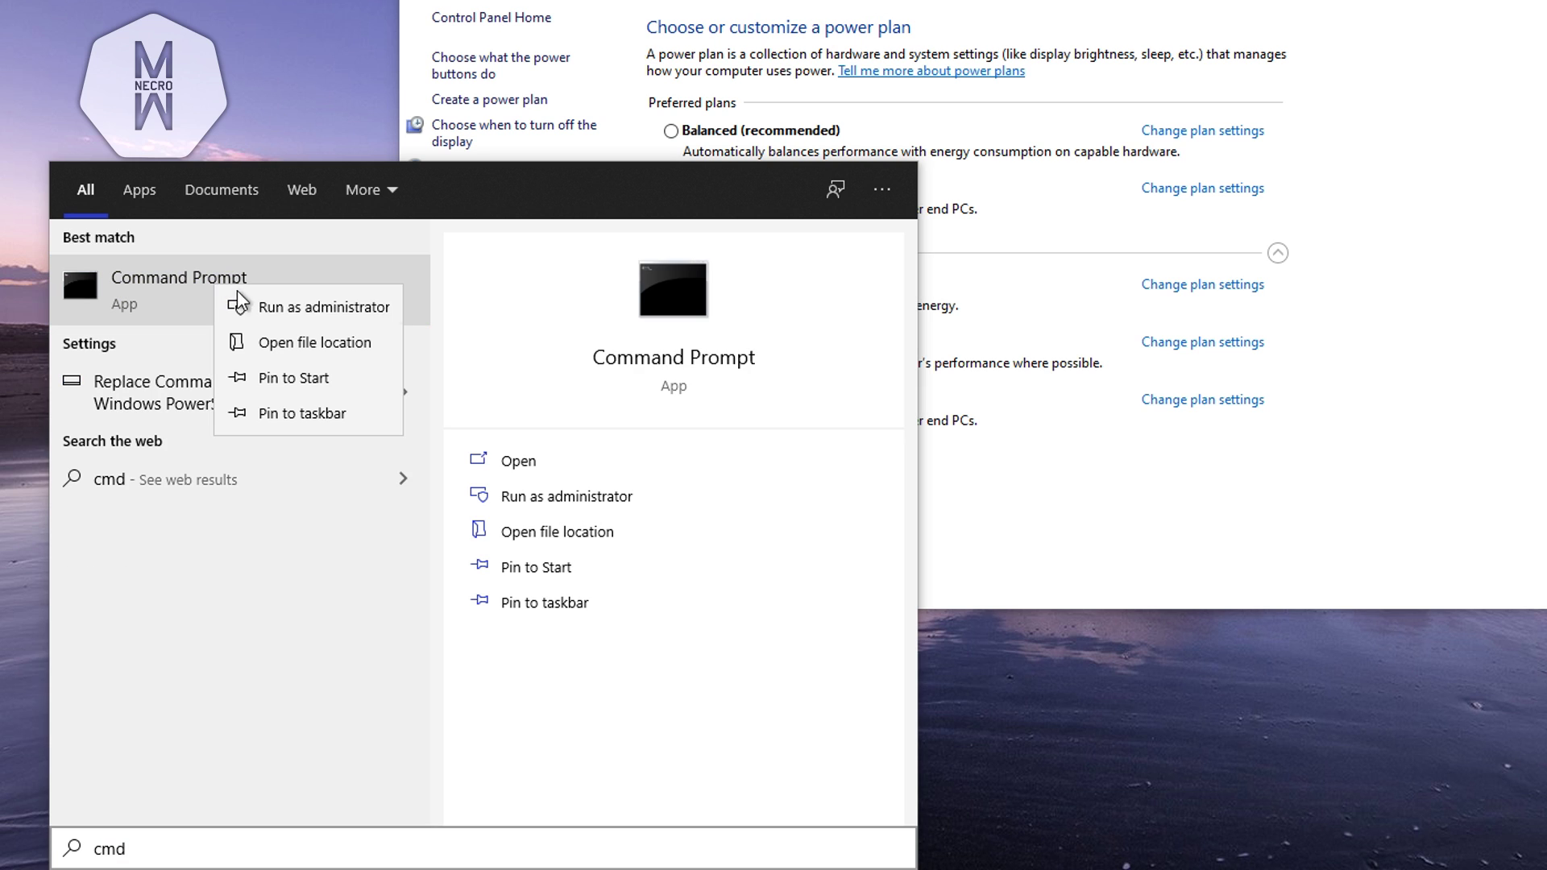
click(270, 309)
Step: Run powercfg -duplicatescheme e9a42b02-d5df-448d-aa00-03f14749eb61 to add the Ultimate Performance power plan, and close Command Prompt
click(375, 188)
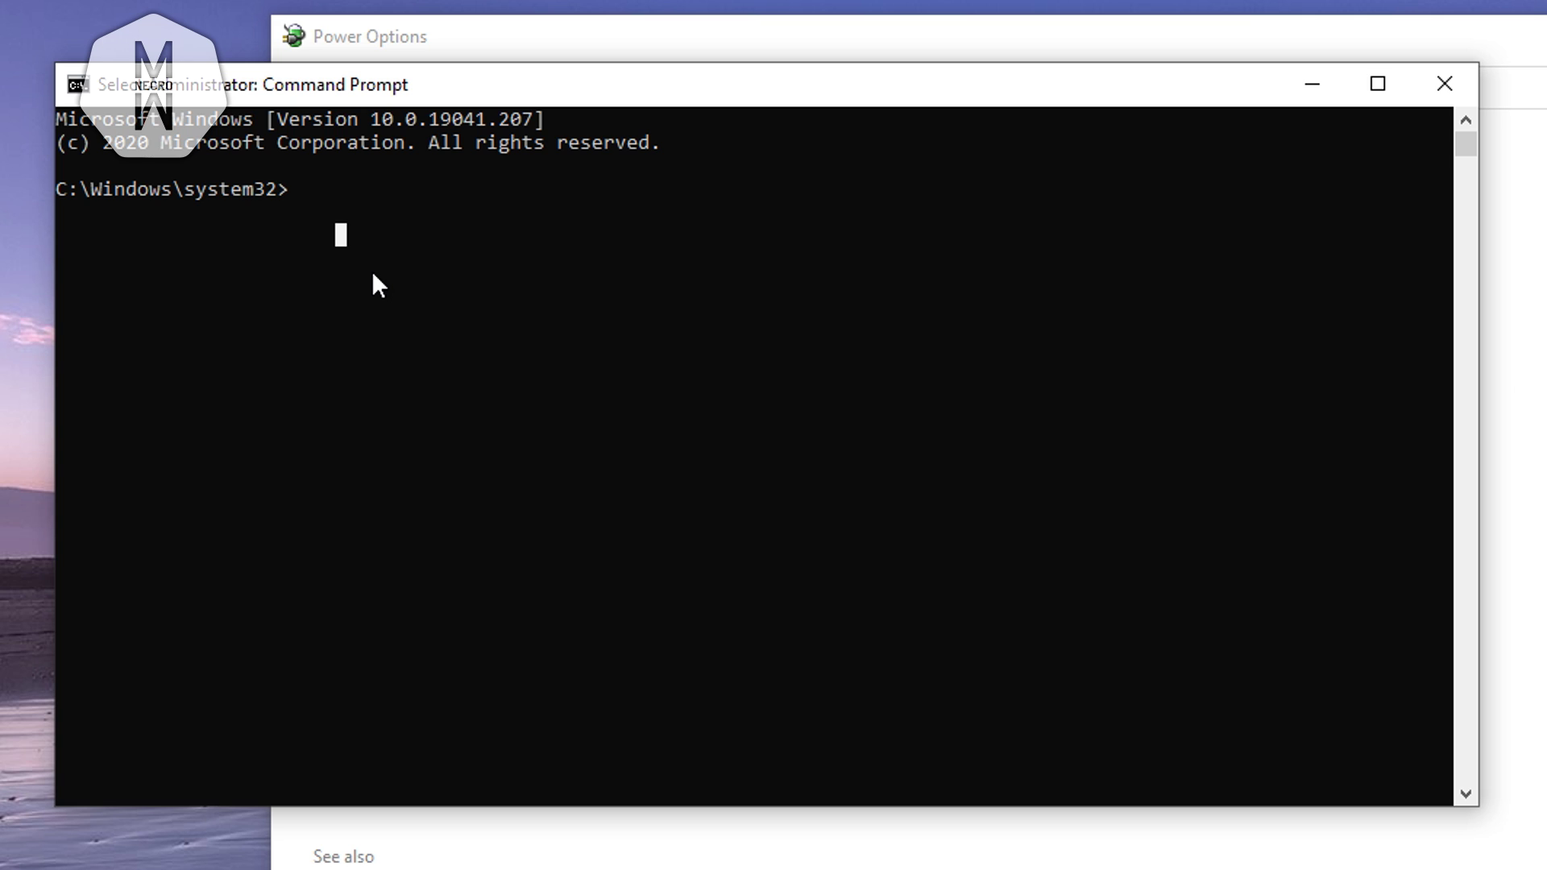
text(powercfg -duplicatescheme e9a42b02-d5df-448d-aa00-03f14749eb61)
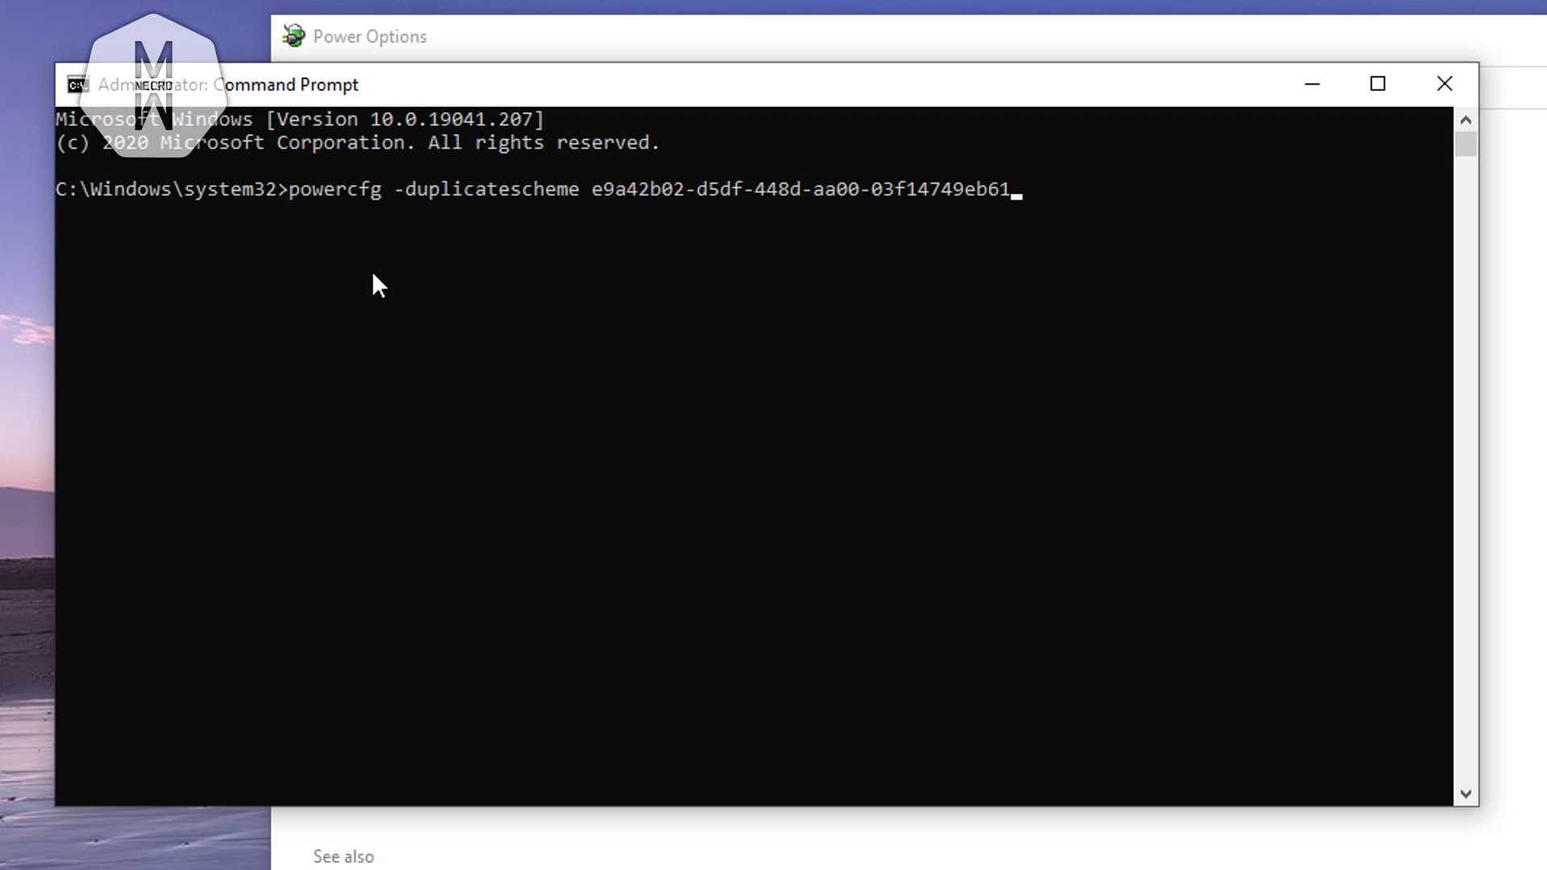
key(Return)
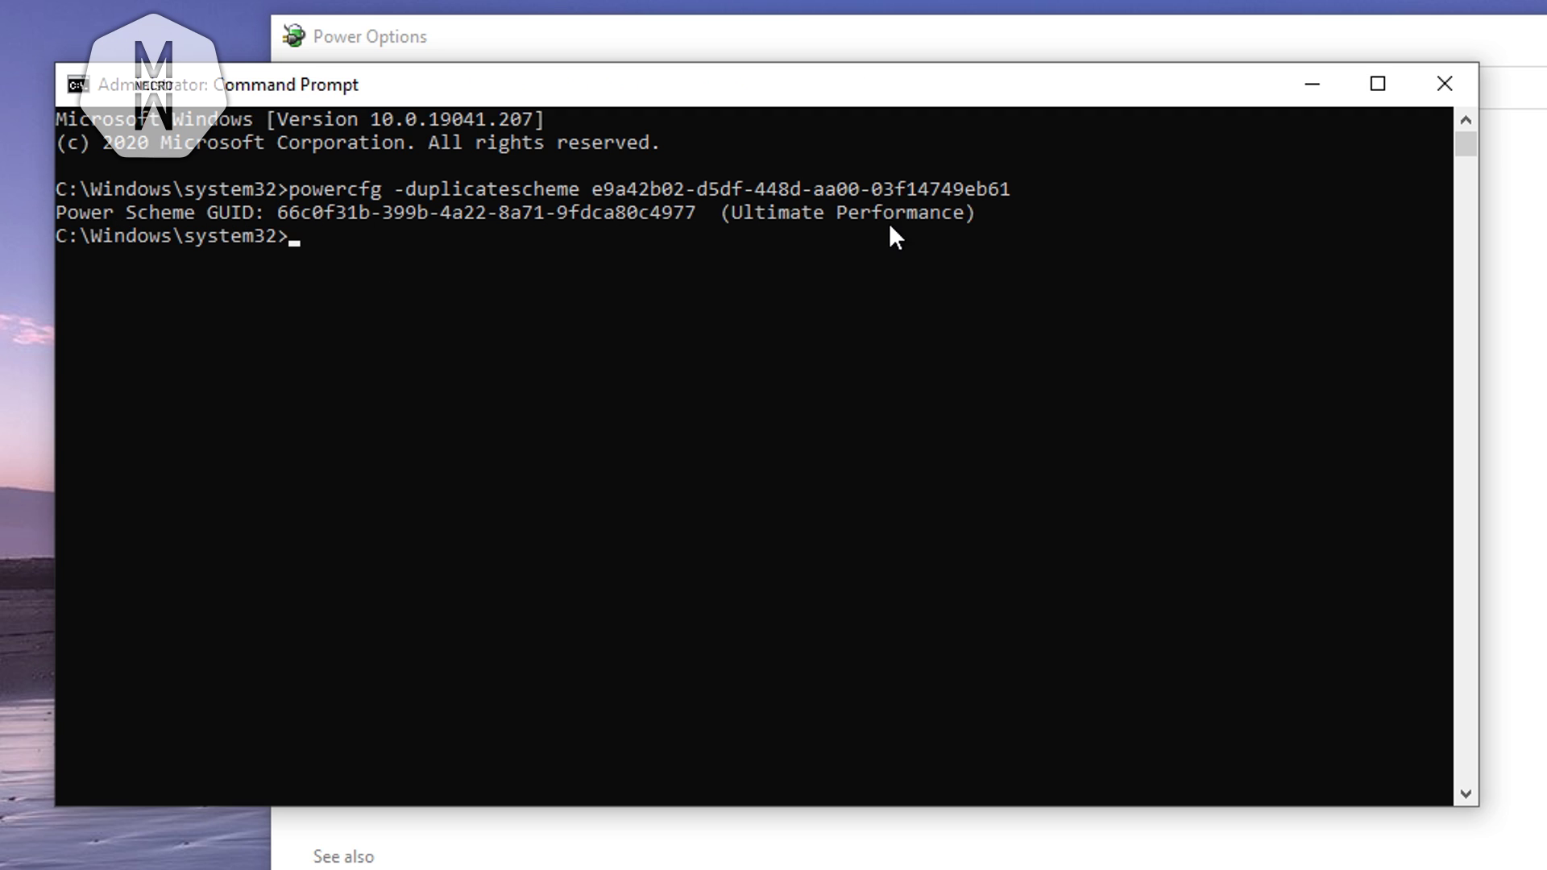
click(1445, 84)
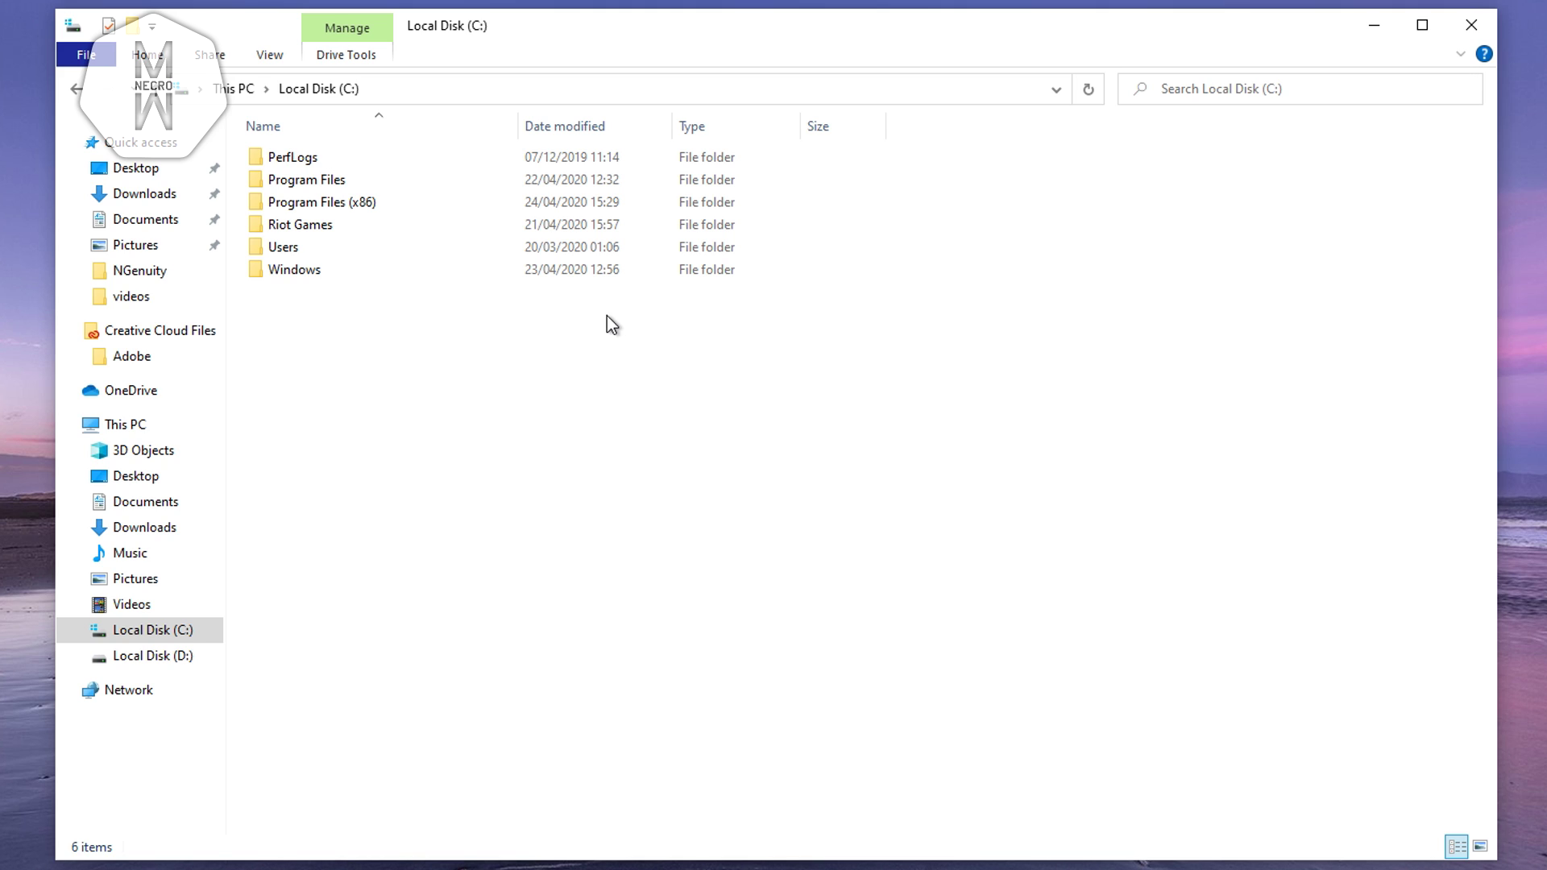
Step: Open the VALORANT live folder inside Riot Games on the C: drive and search it for .exe
double_click(296, 232)
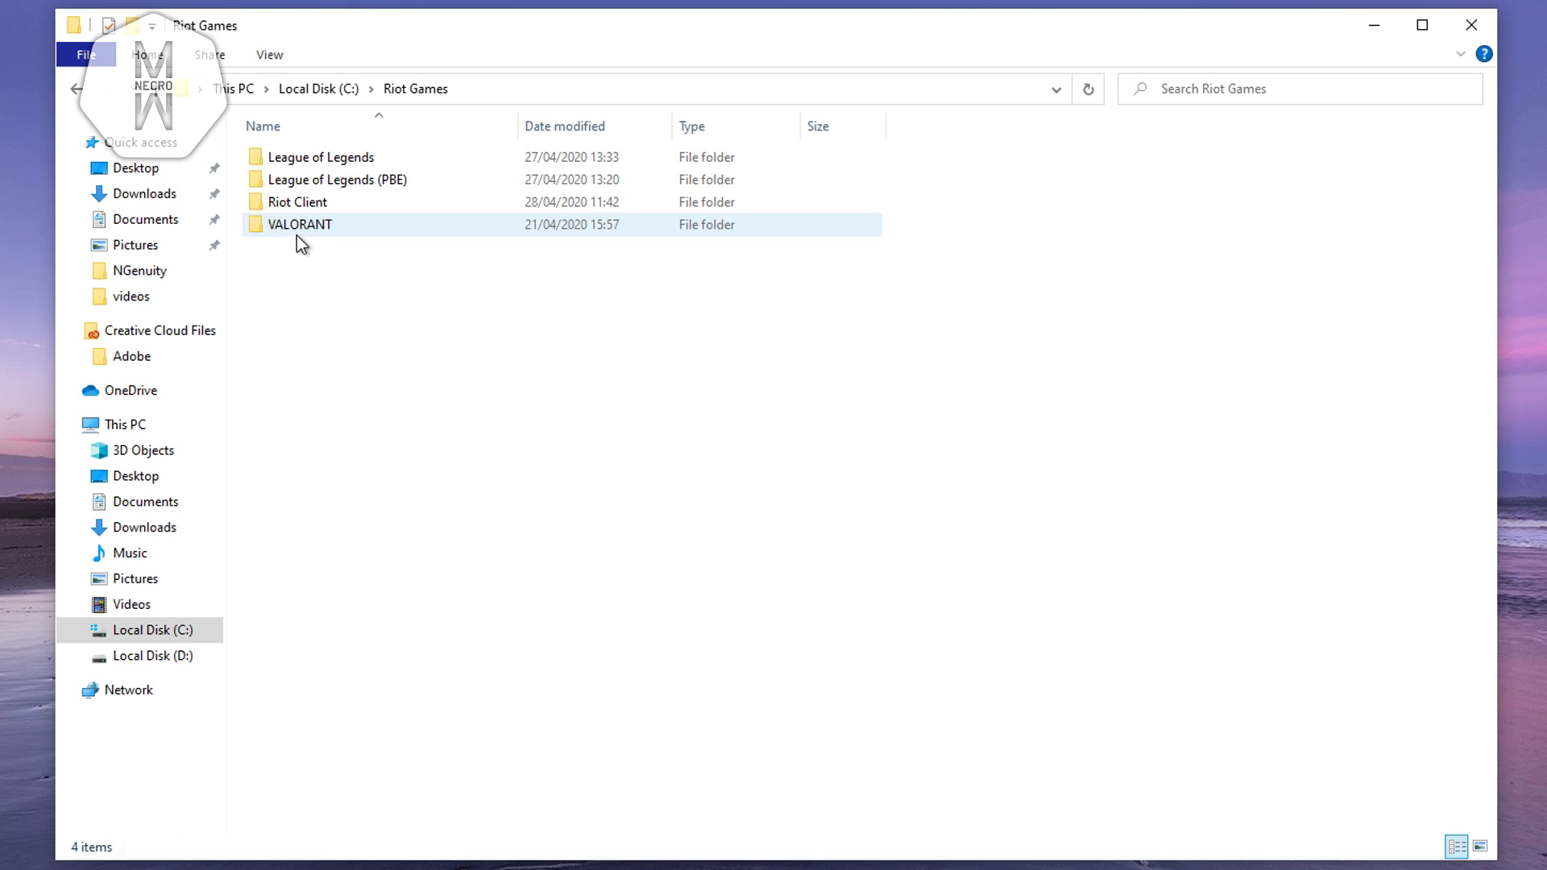
double_click(296, 225)
double_click(282, 158)
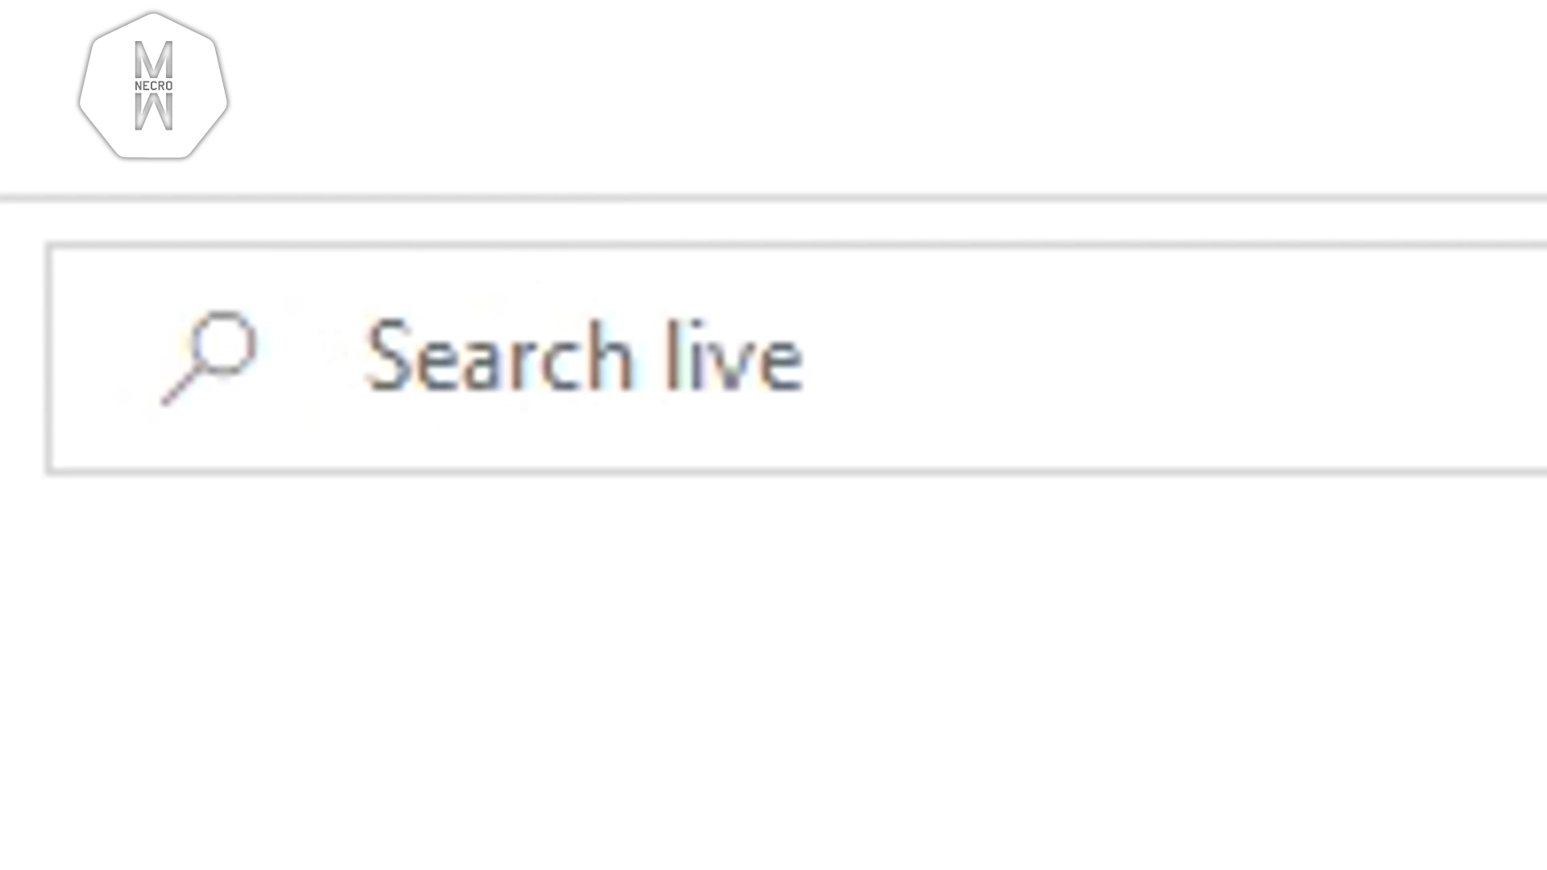
click(577, 380)
text(.exe)
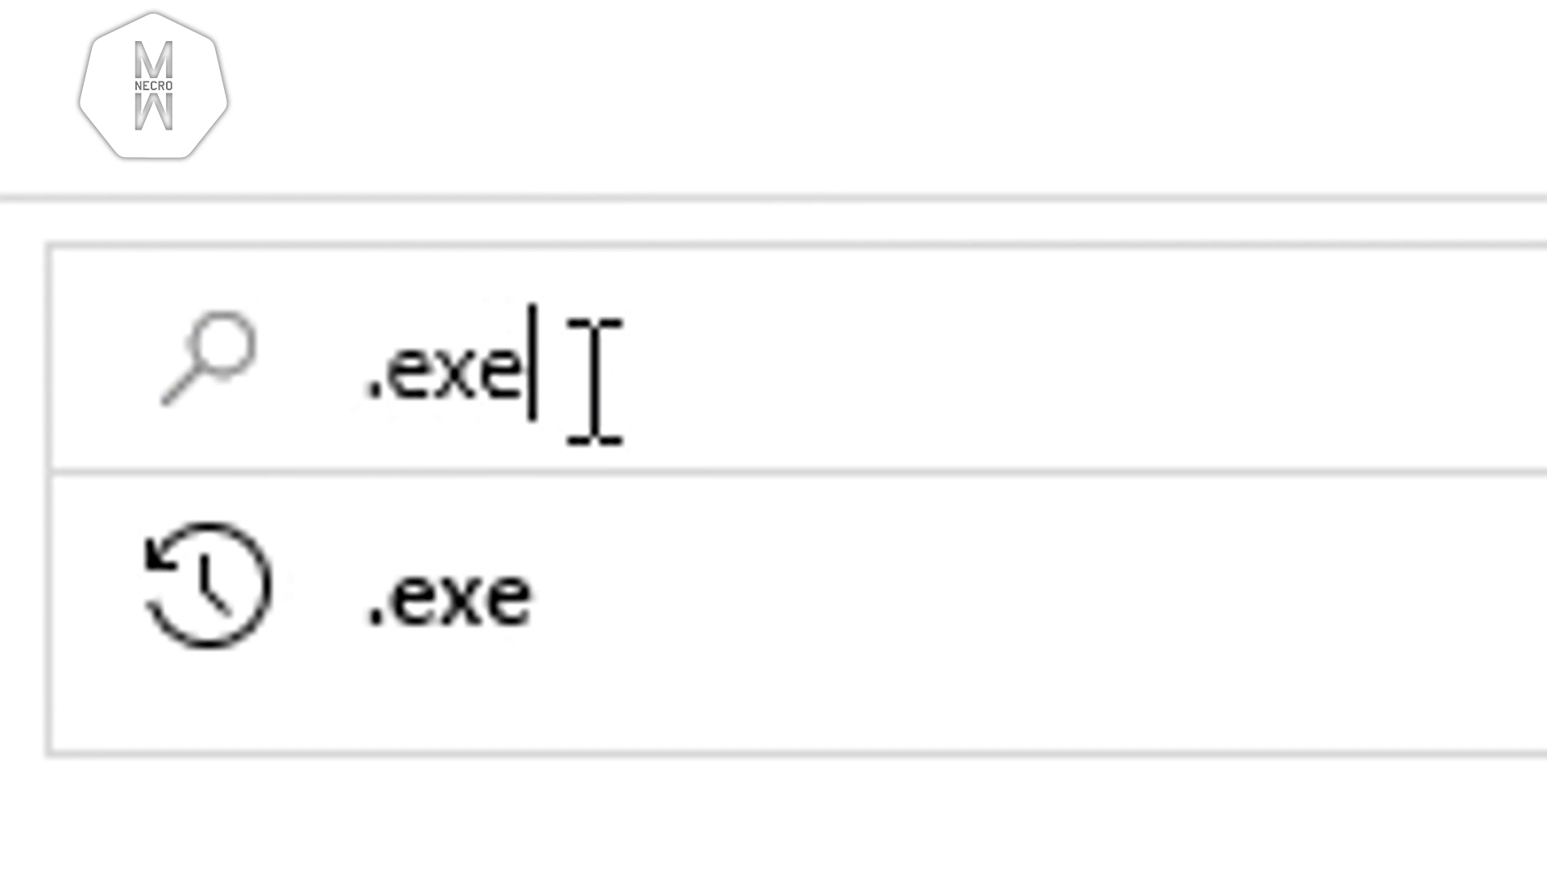
key(Return)
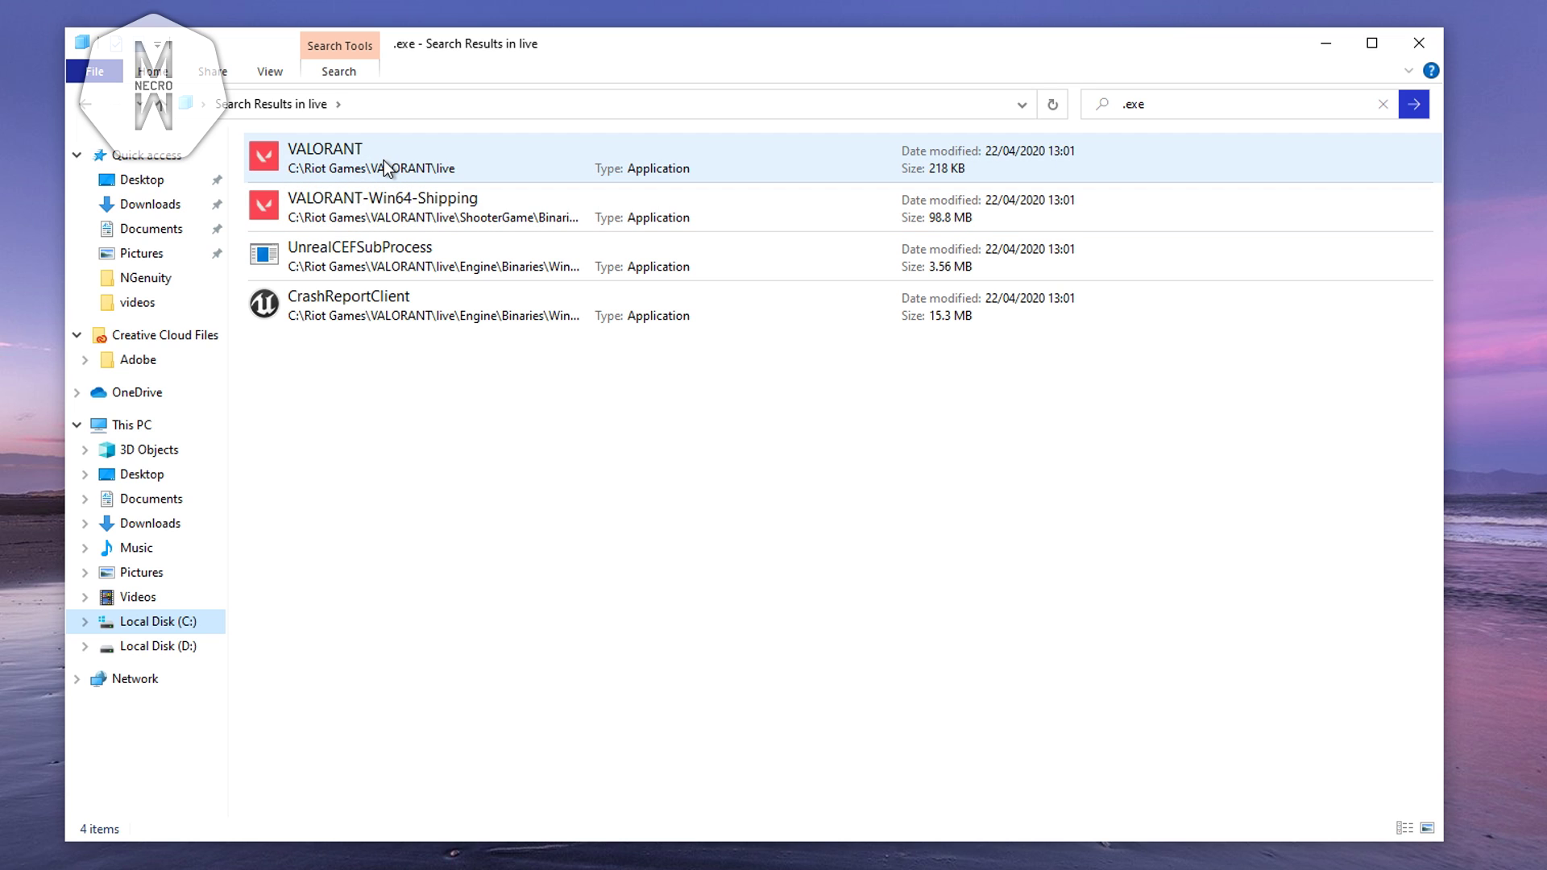
Step: Disable fullscreen optimizations in the VALORANT application's compatibility properties and apply the change
right_click(383, 161)
right_click(338, 156)
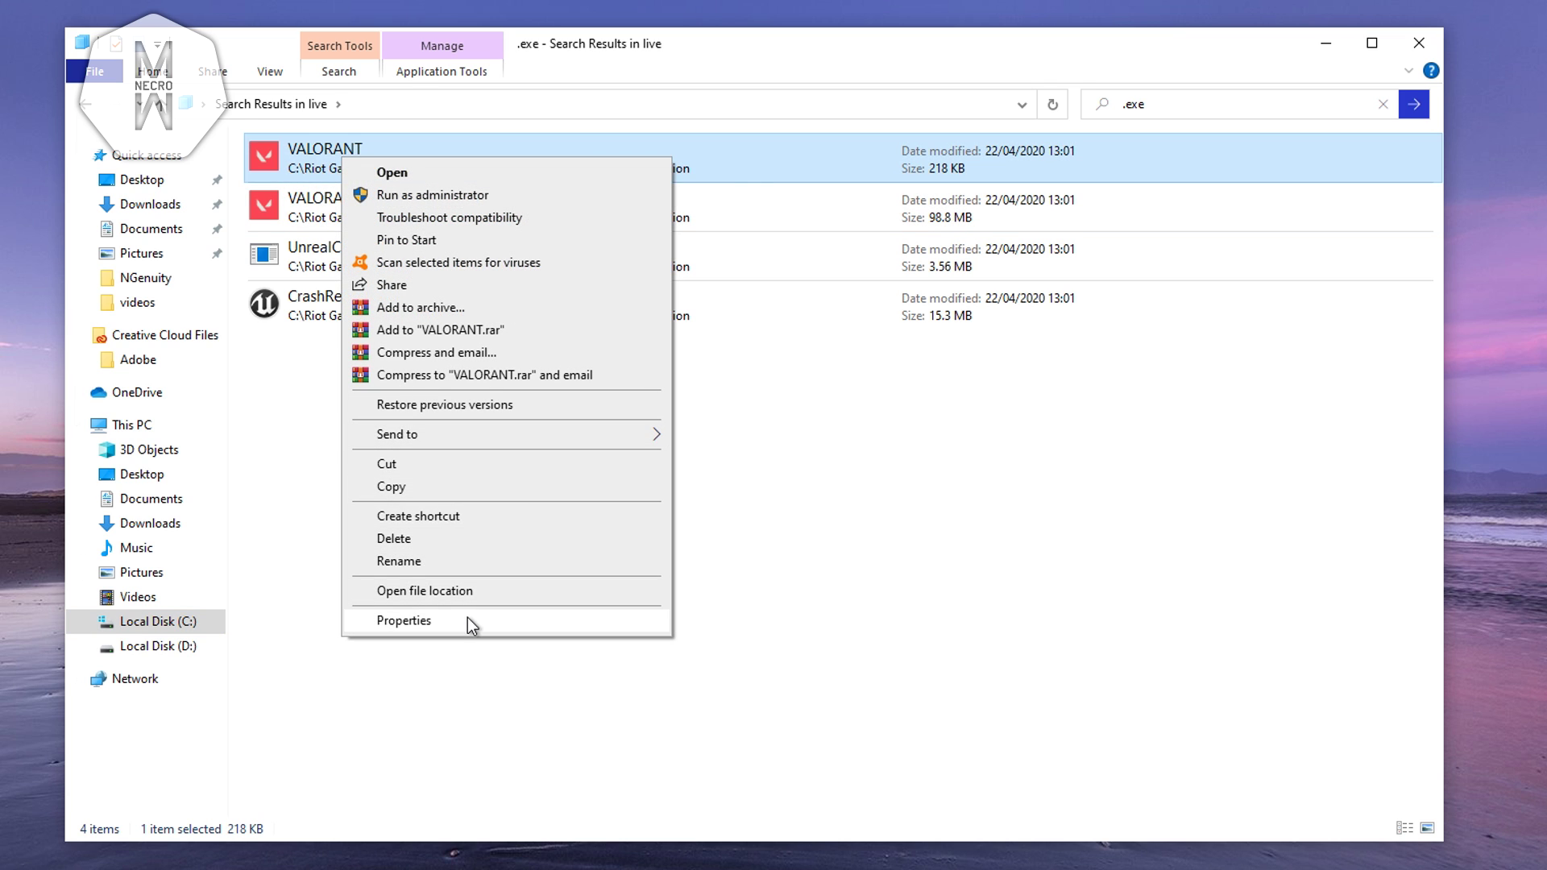
click(468, 617)
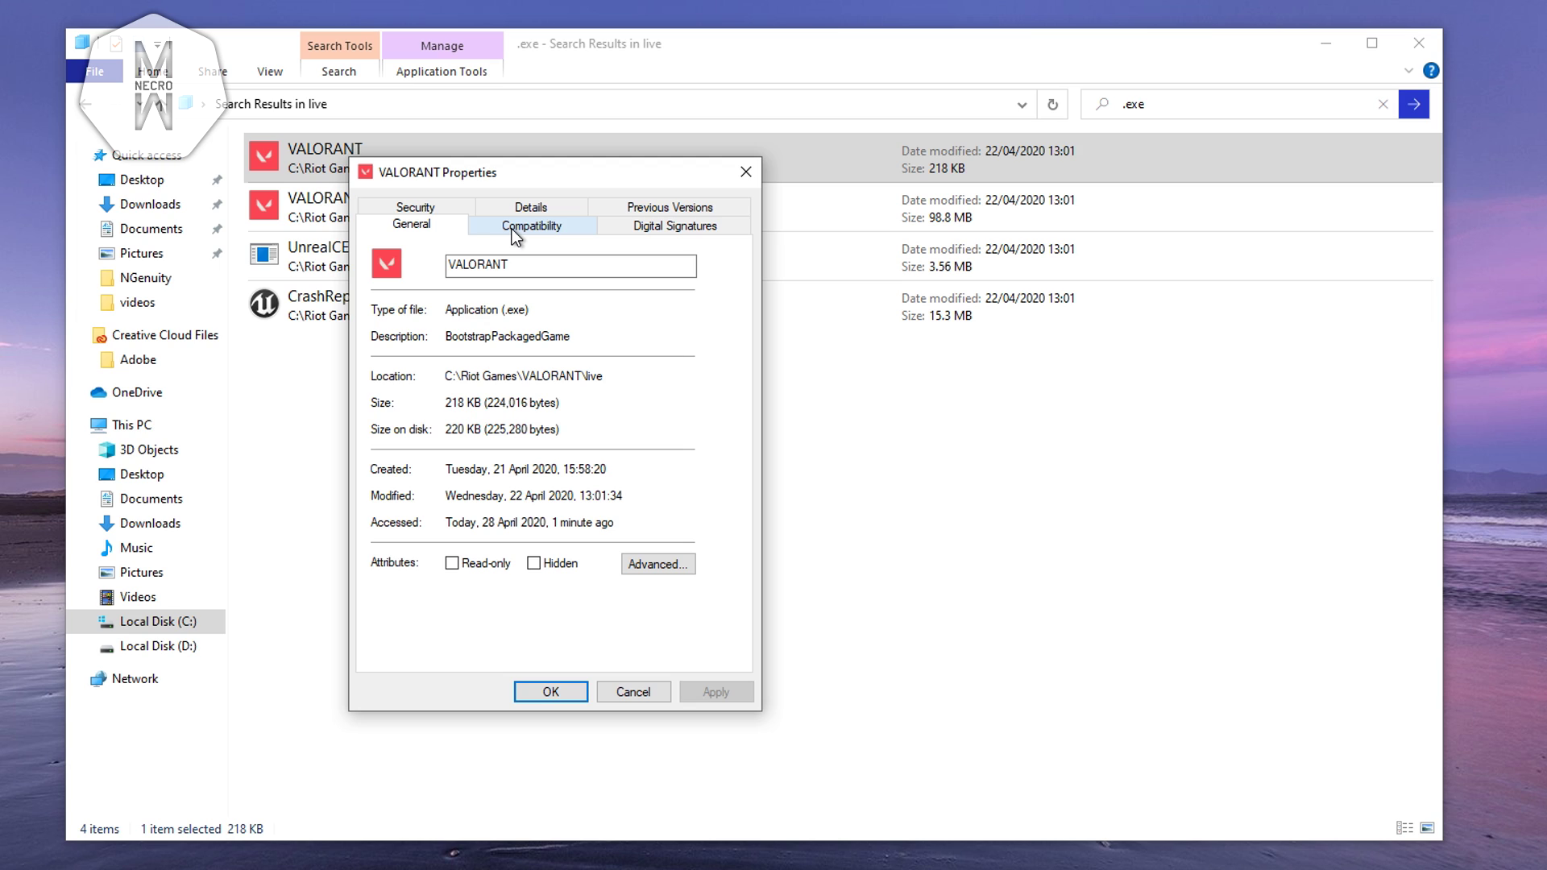
click(576, 227)
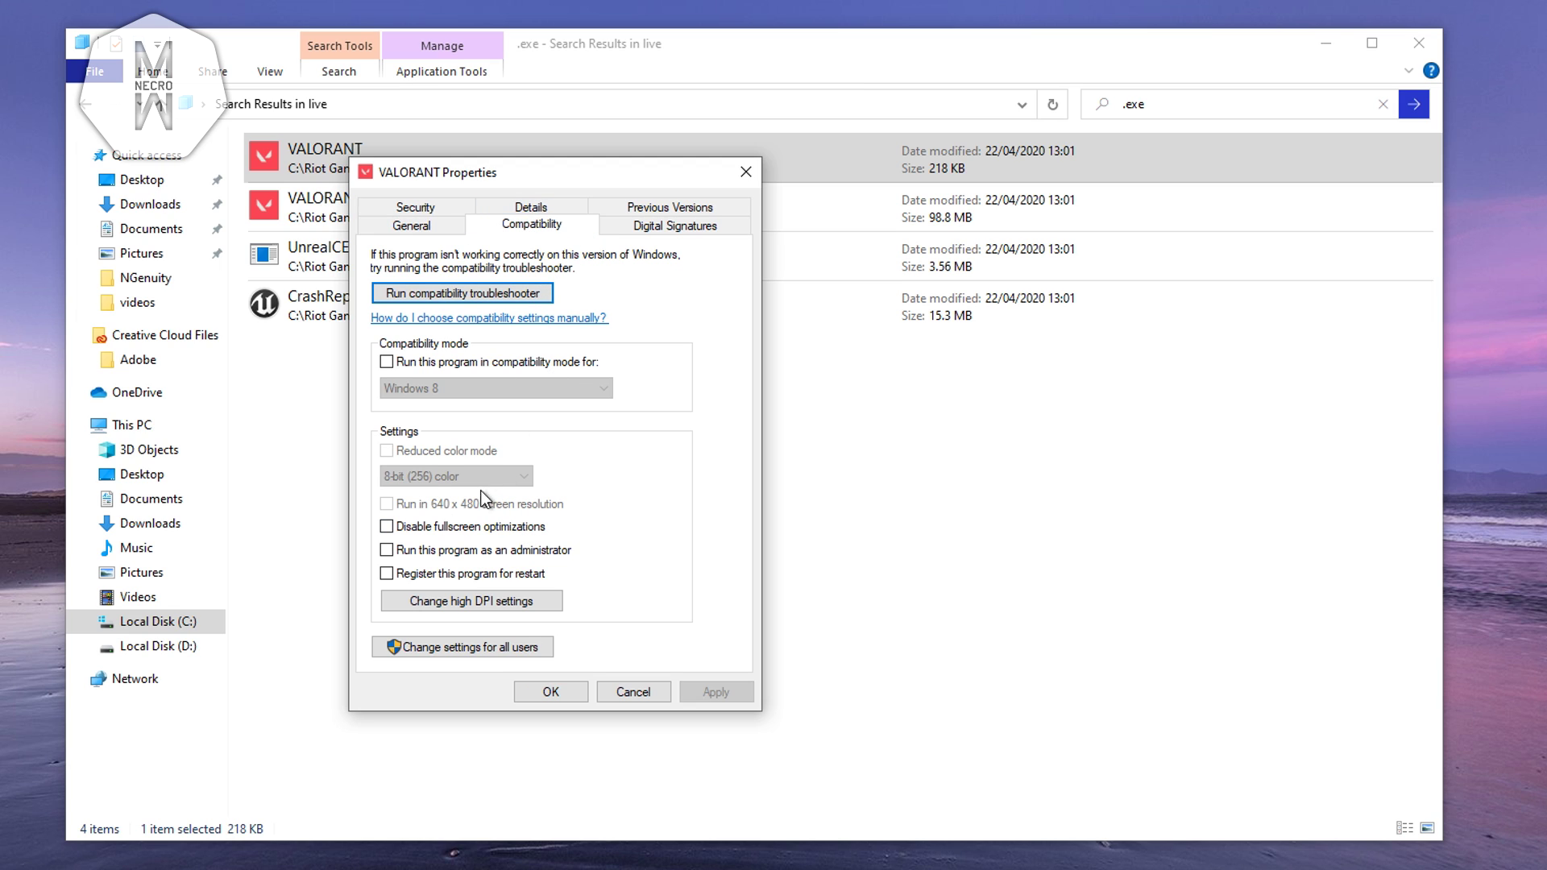
click(405, 528)
click(725, 693)
click(575, 698)
Step: Disable fullscreen optimizations in the compatibility properties of VALORANT-Win64-Shipping and accept the change
click(361, 216)
right_click(364, 216)
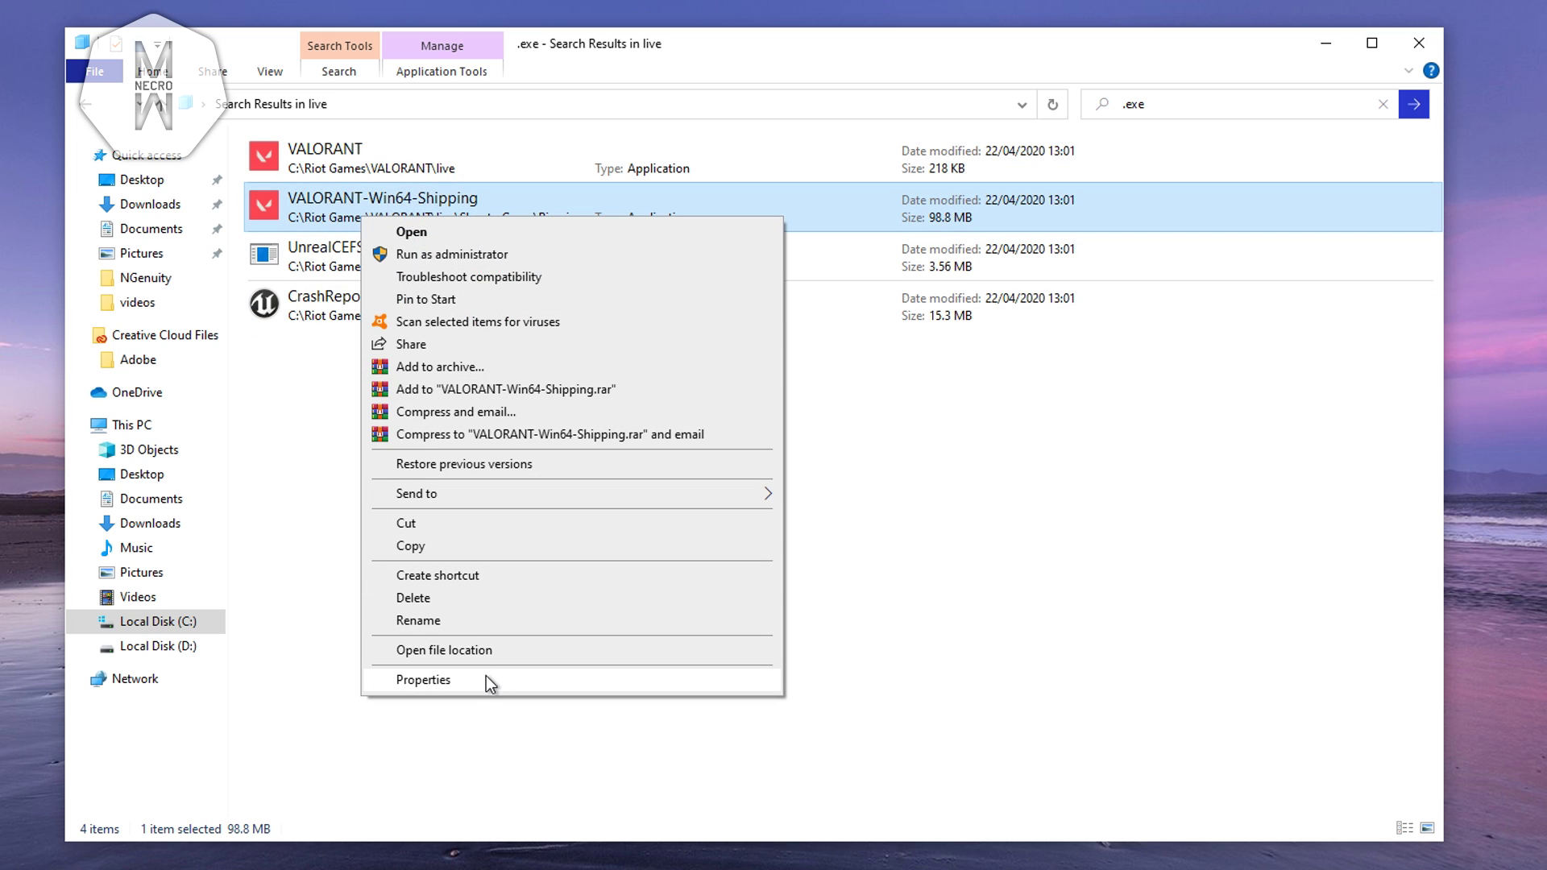
click(486, 676)
click(554, 284)
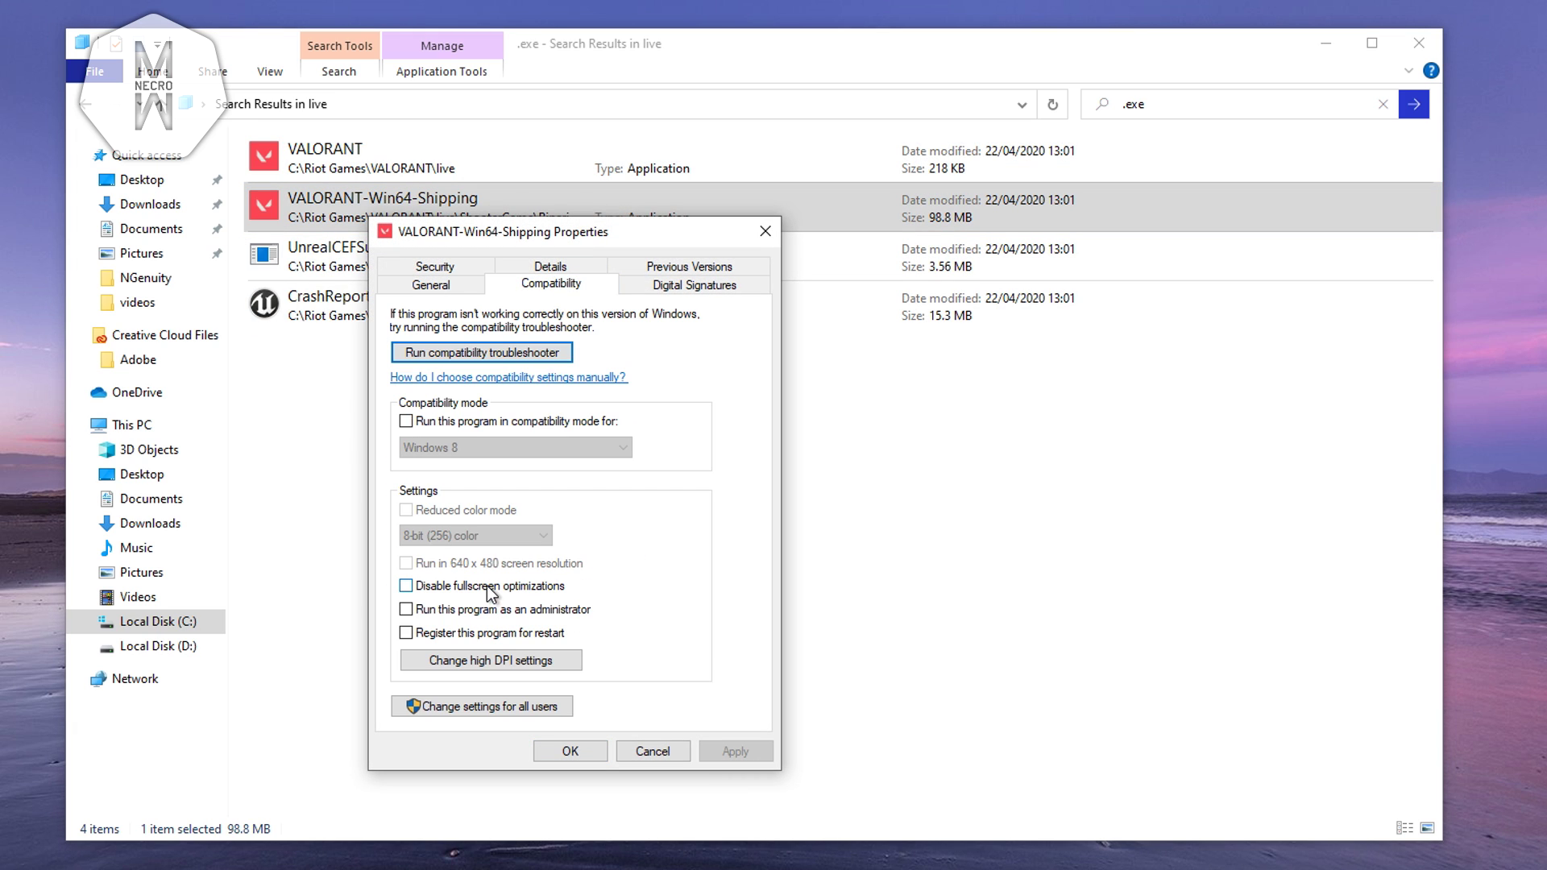
click(569, 751)
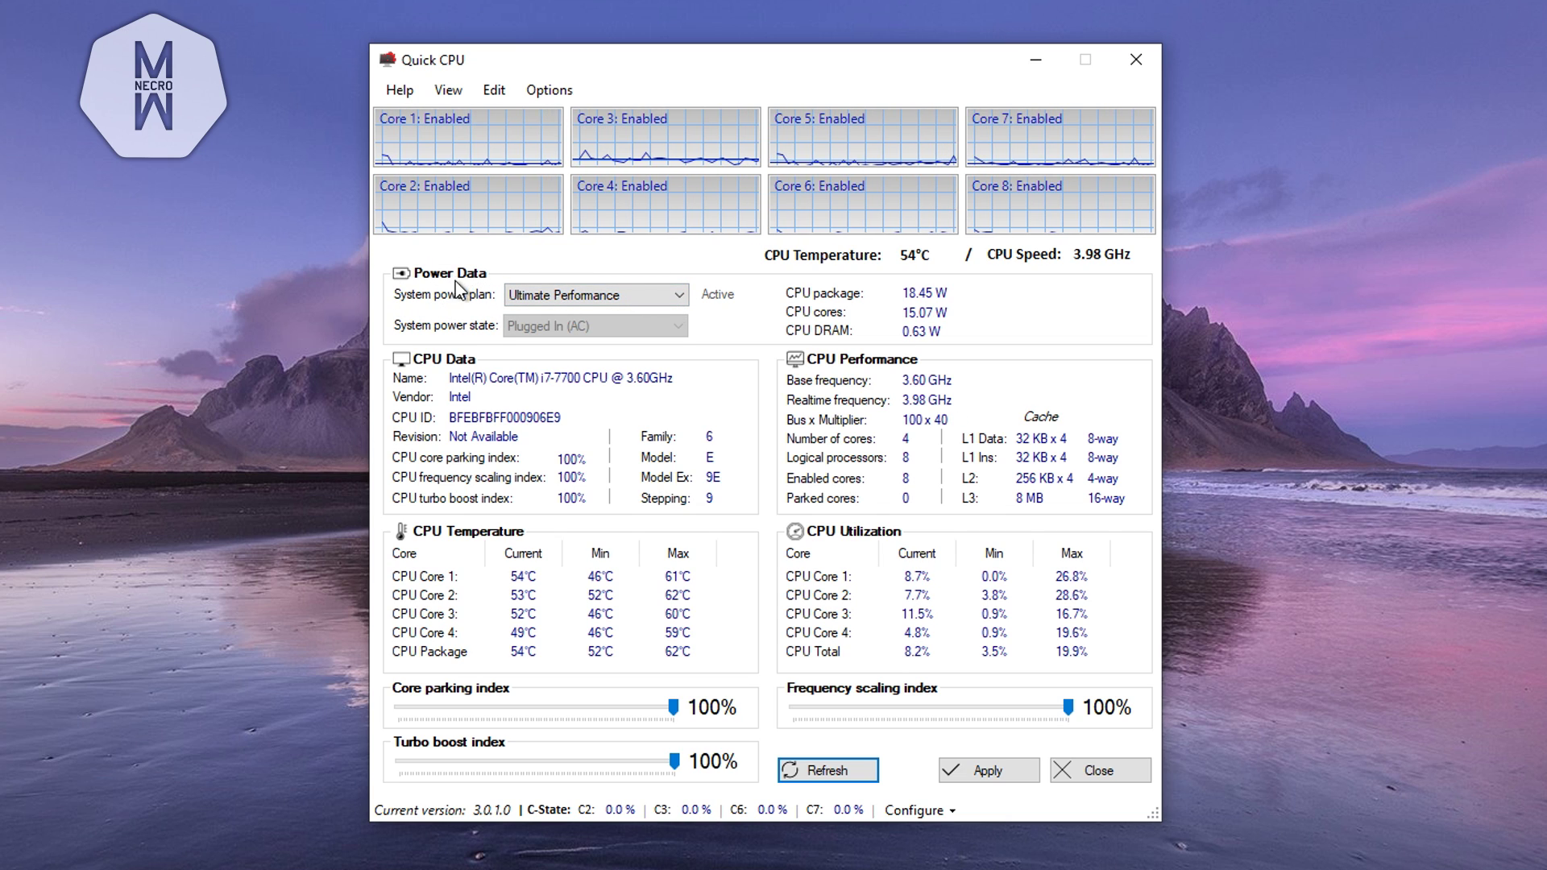
Step: In Quick CPU, keep the Ultimate Performance power plan with the core parking index at 100% and refresh the readings
click(556, 296)
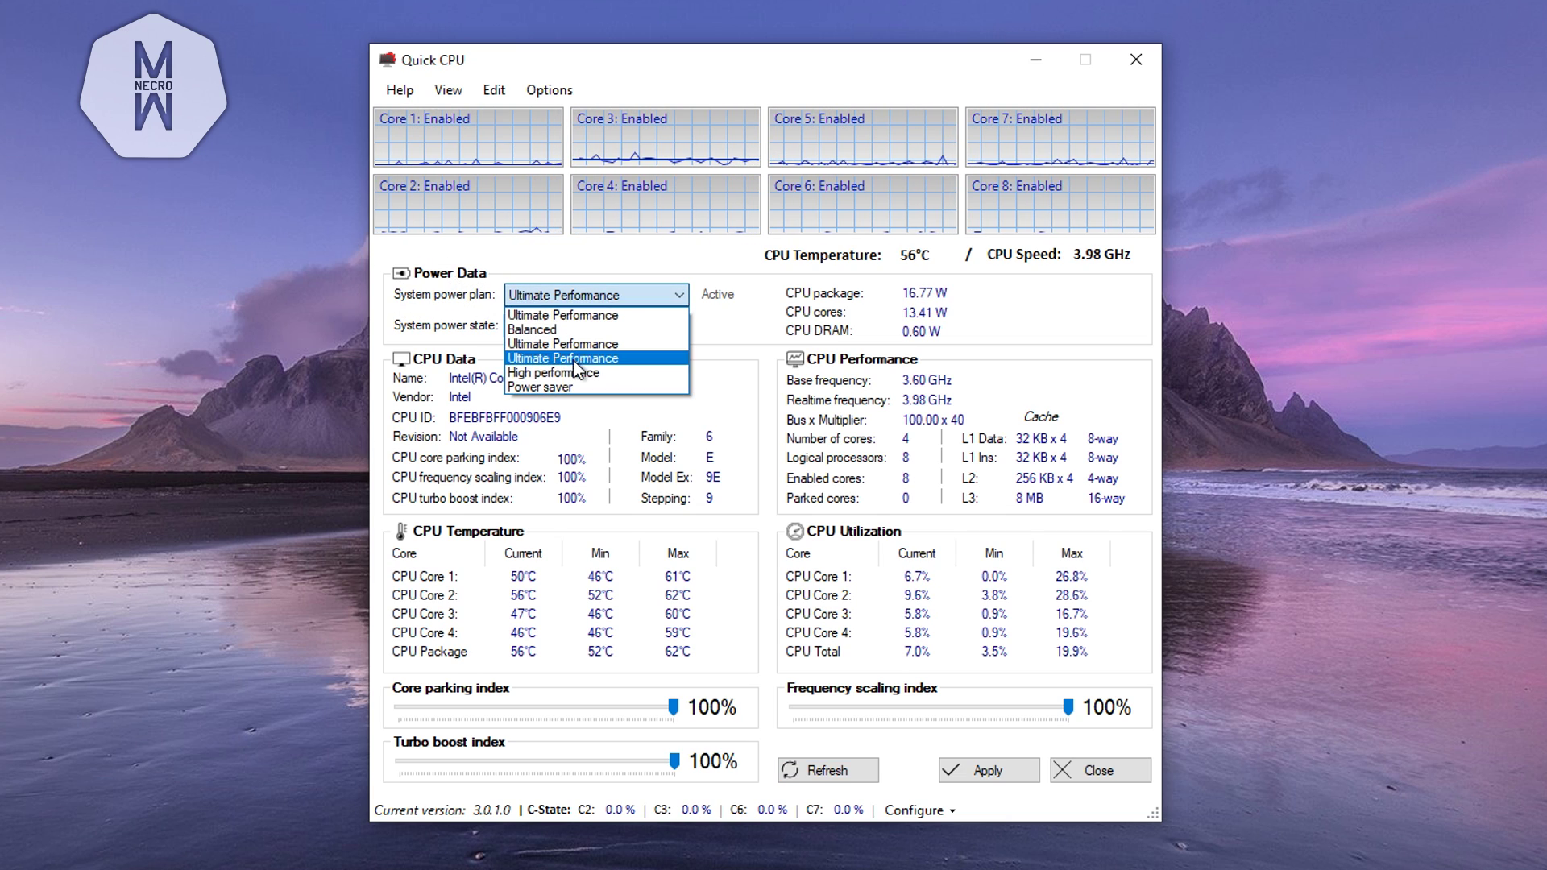
click(583, 296)
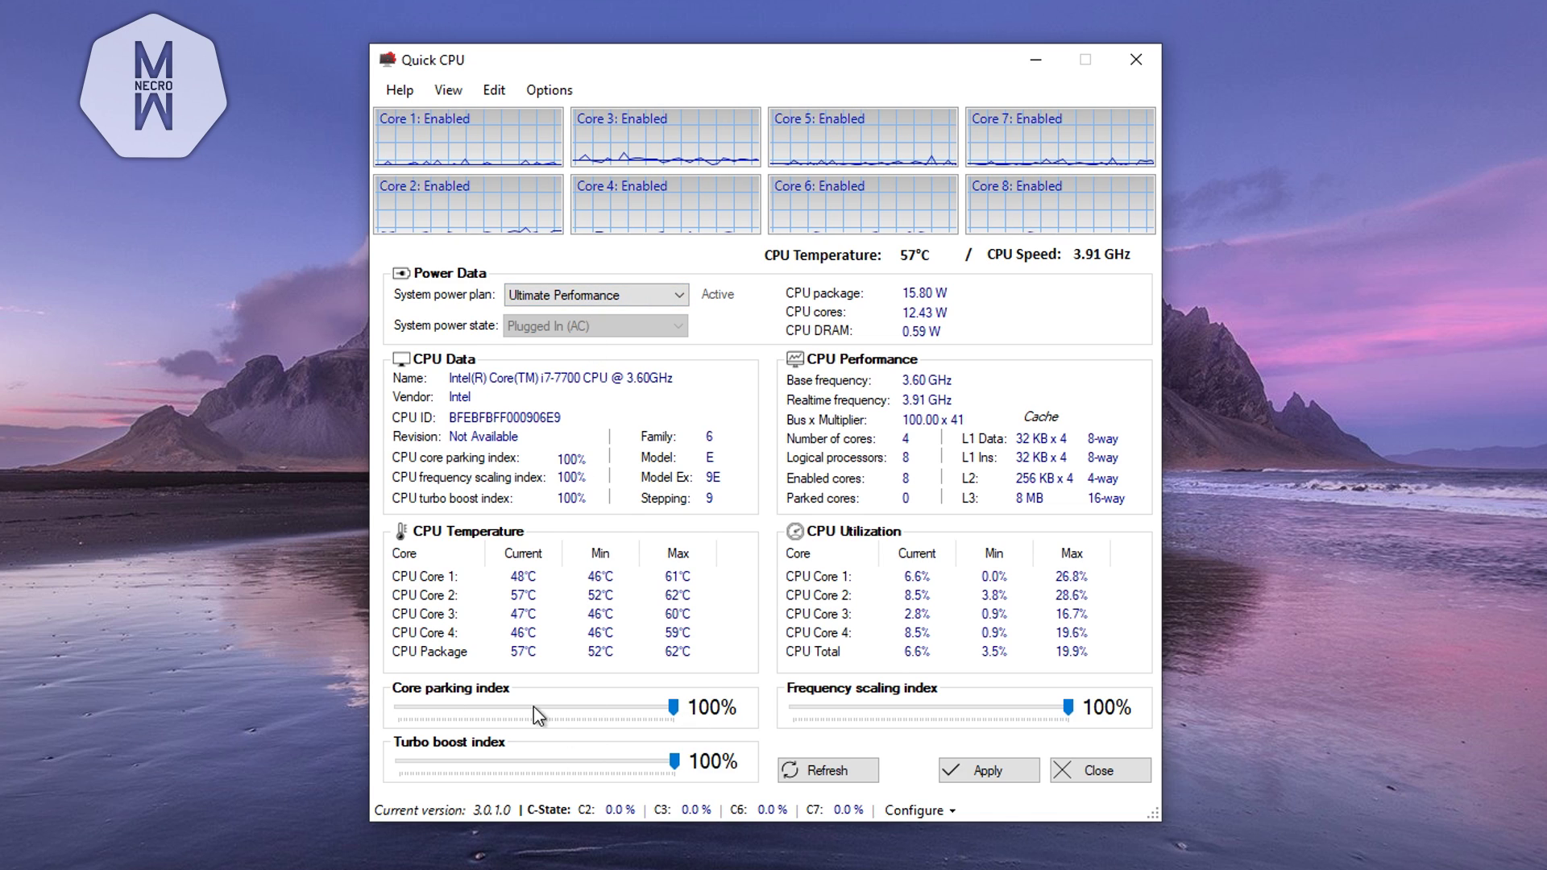
drag(674, 708, 747, 715)
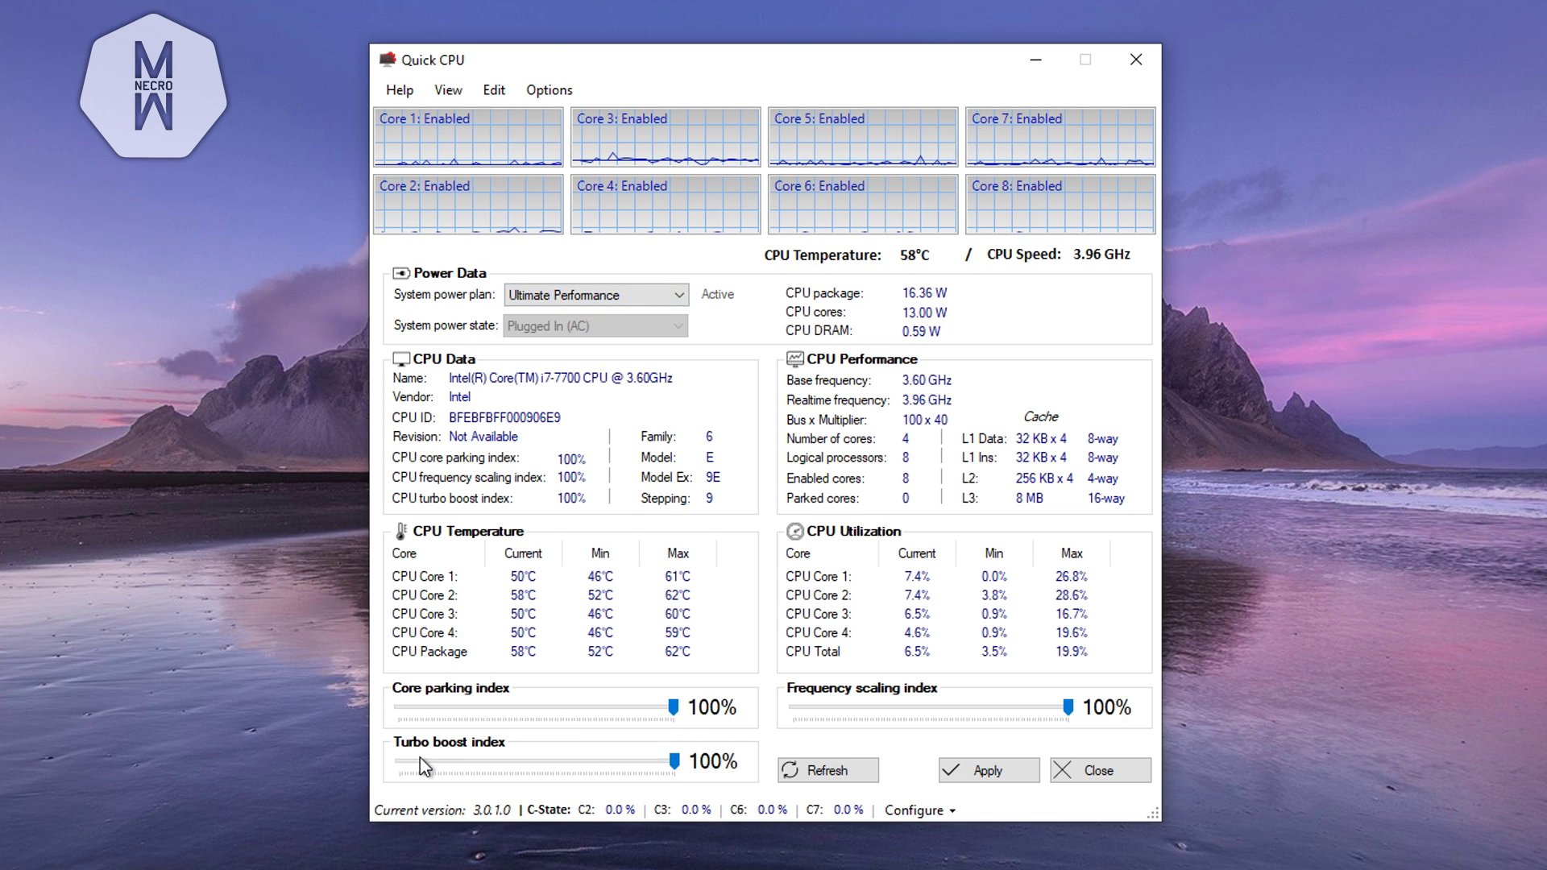
click(824, 767)
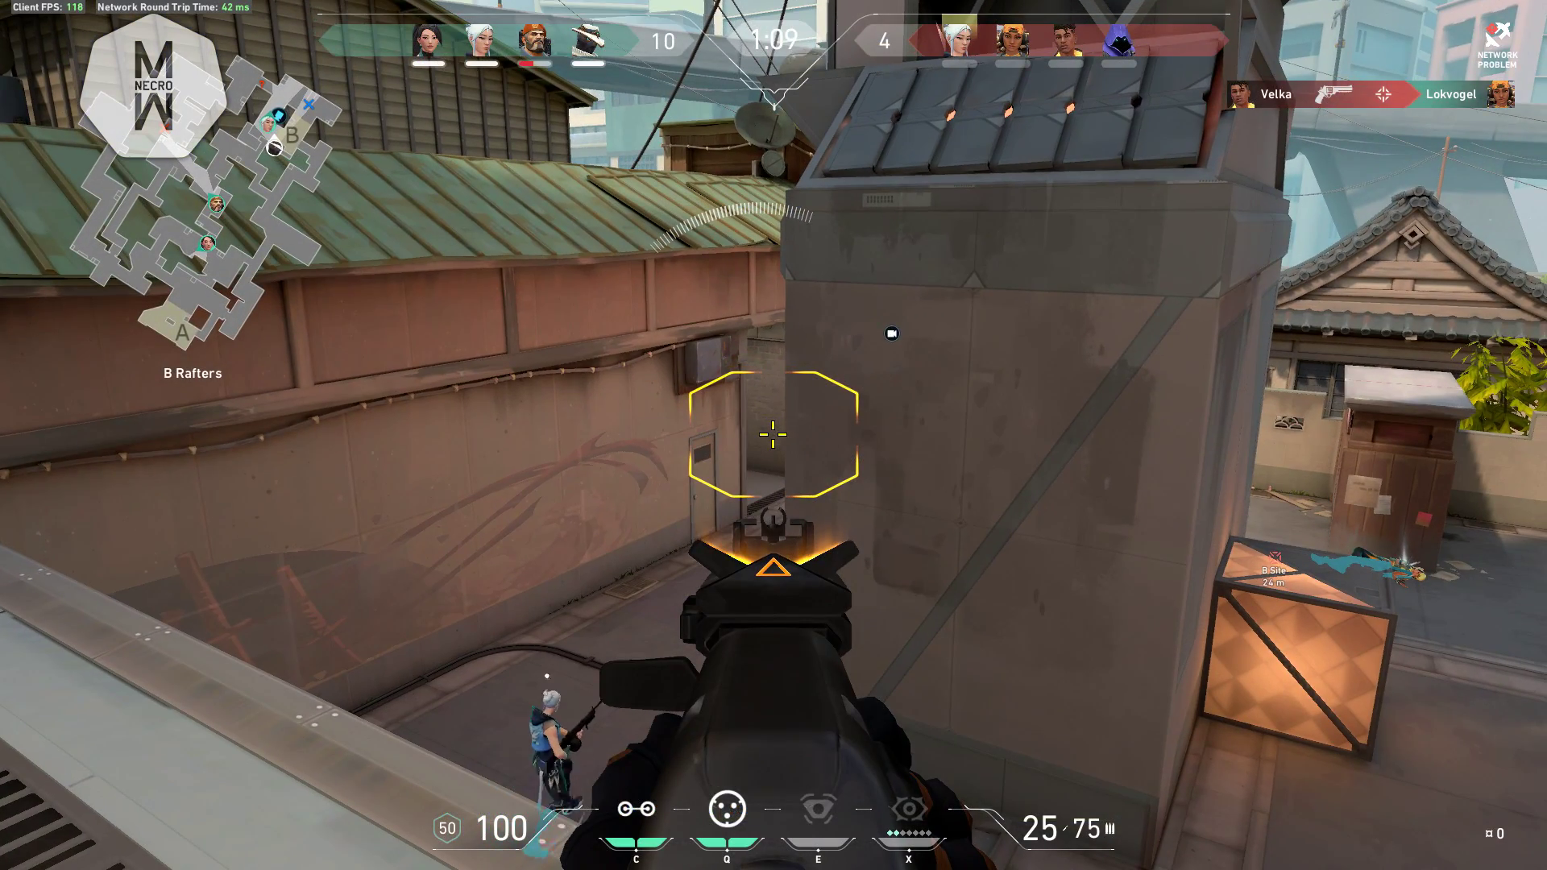
click(773, 434)
click(773, 434)
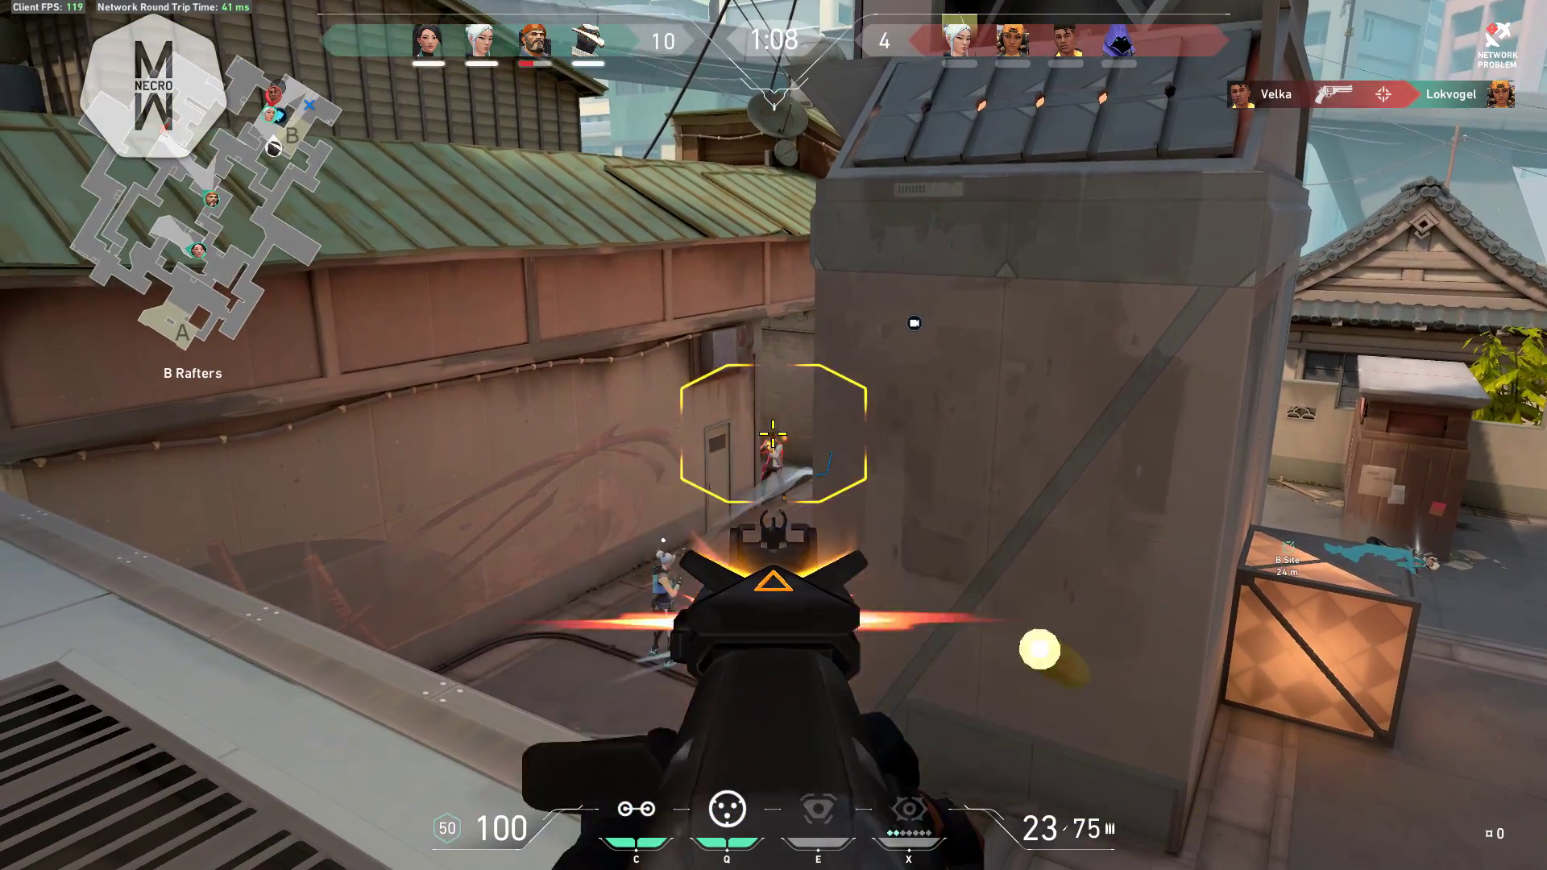
click(773, 435)
key(r)
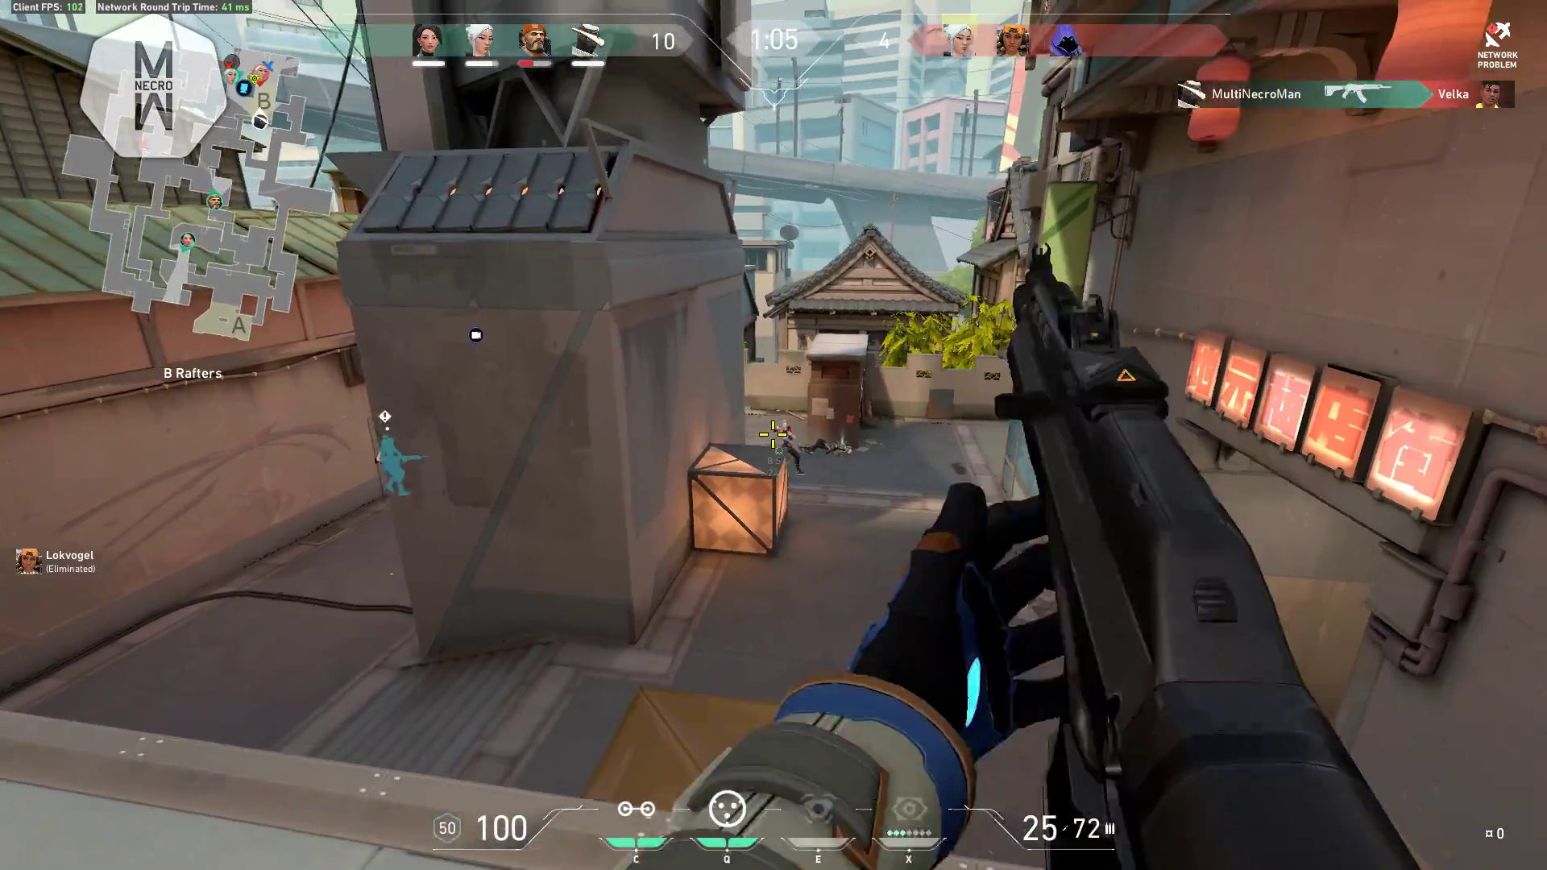
right_click(773, 434)
click(772, 434)
click(773, 435)
click(773, 435)
key(d)
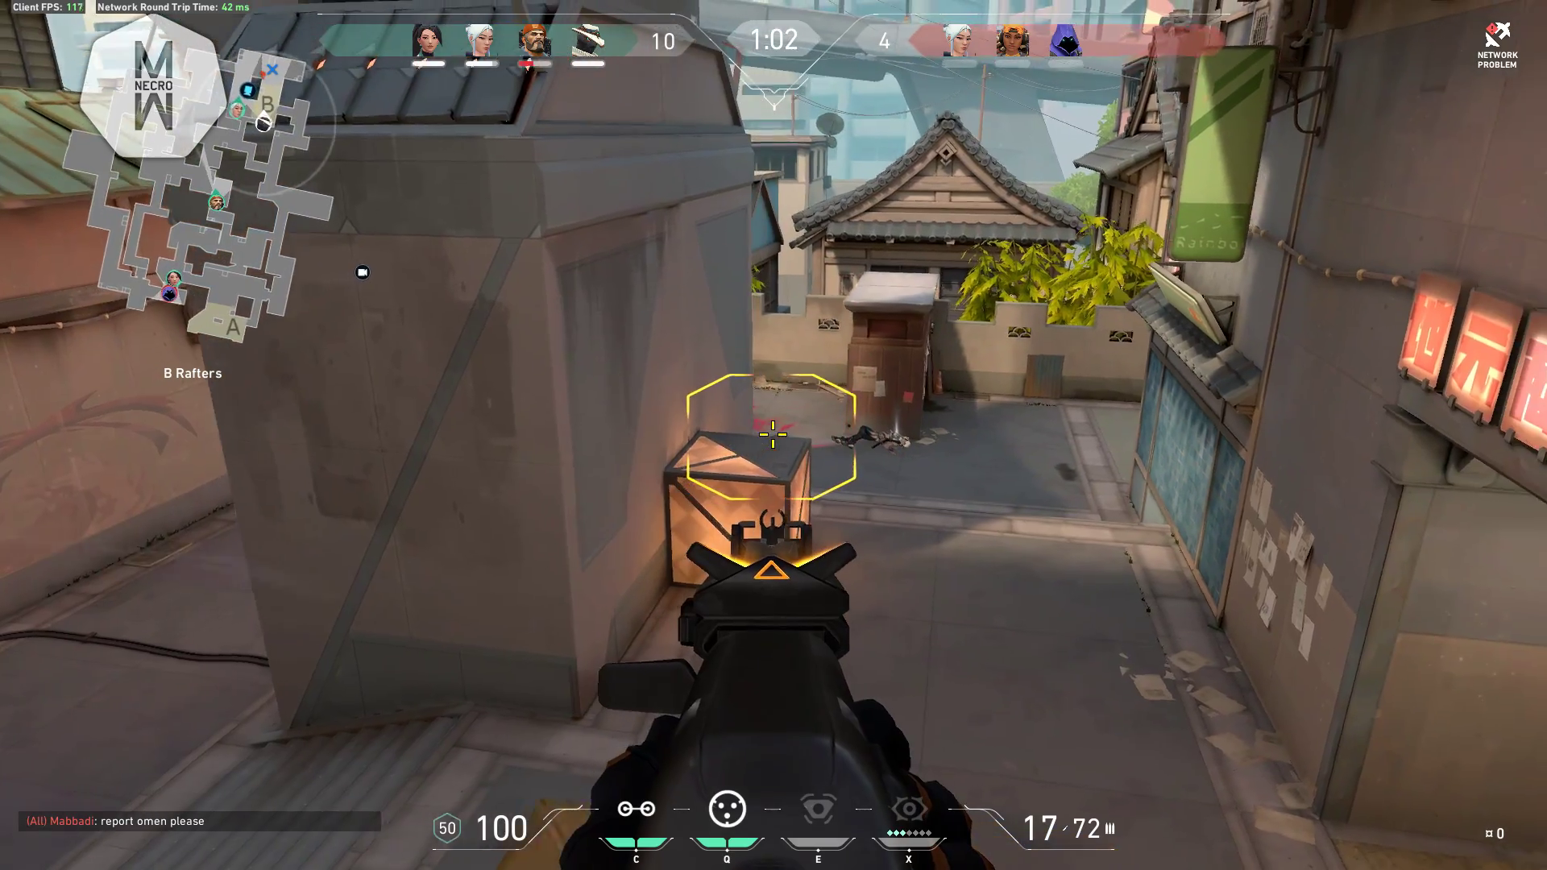
click(773, 434)
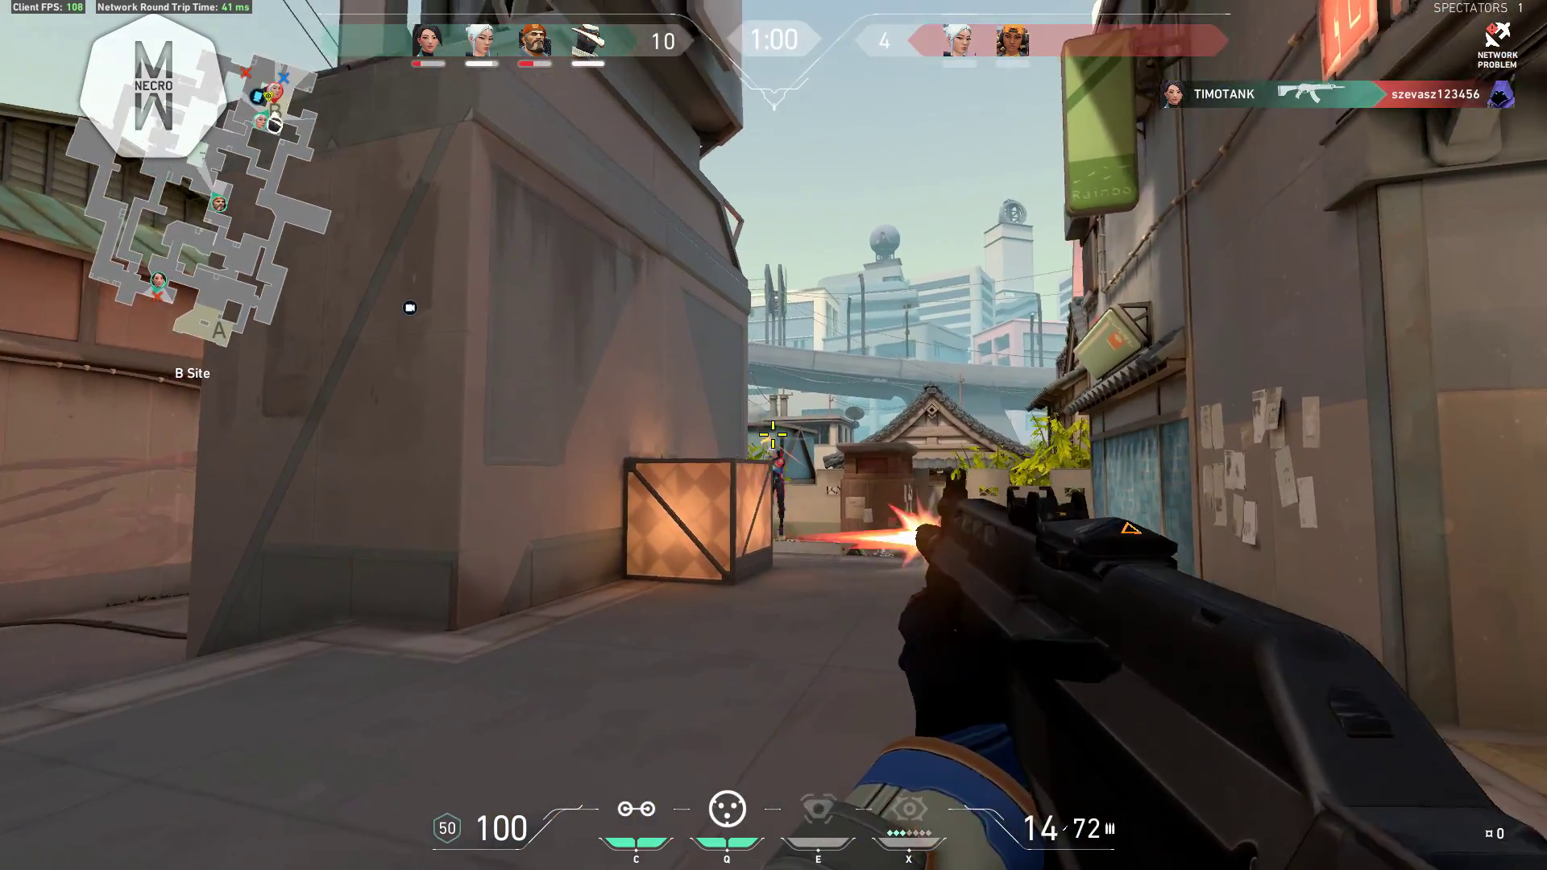
click(772, 434)
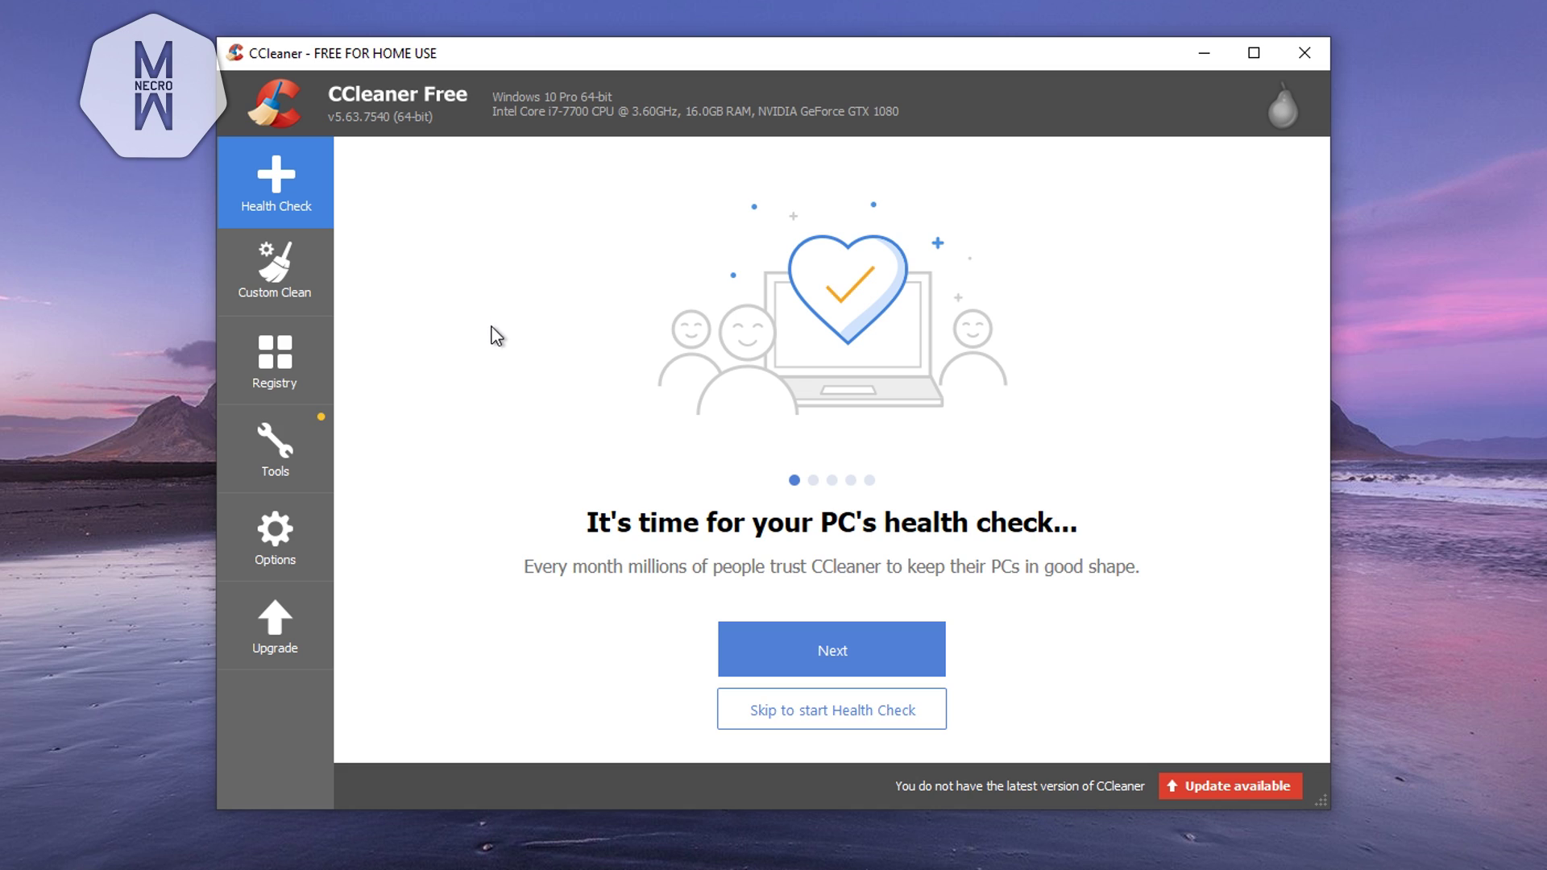
Step: In CCleaner, scan the registry for issues, fix all selected issues, and run the scan again
click(306, 372)
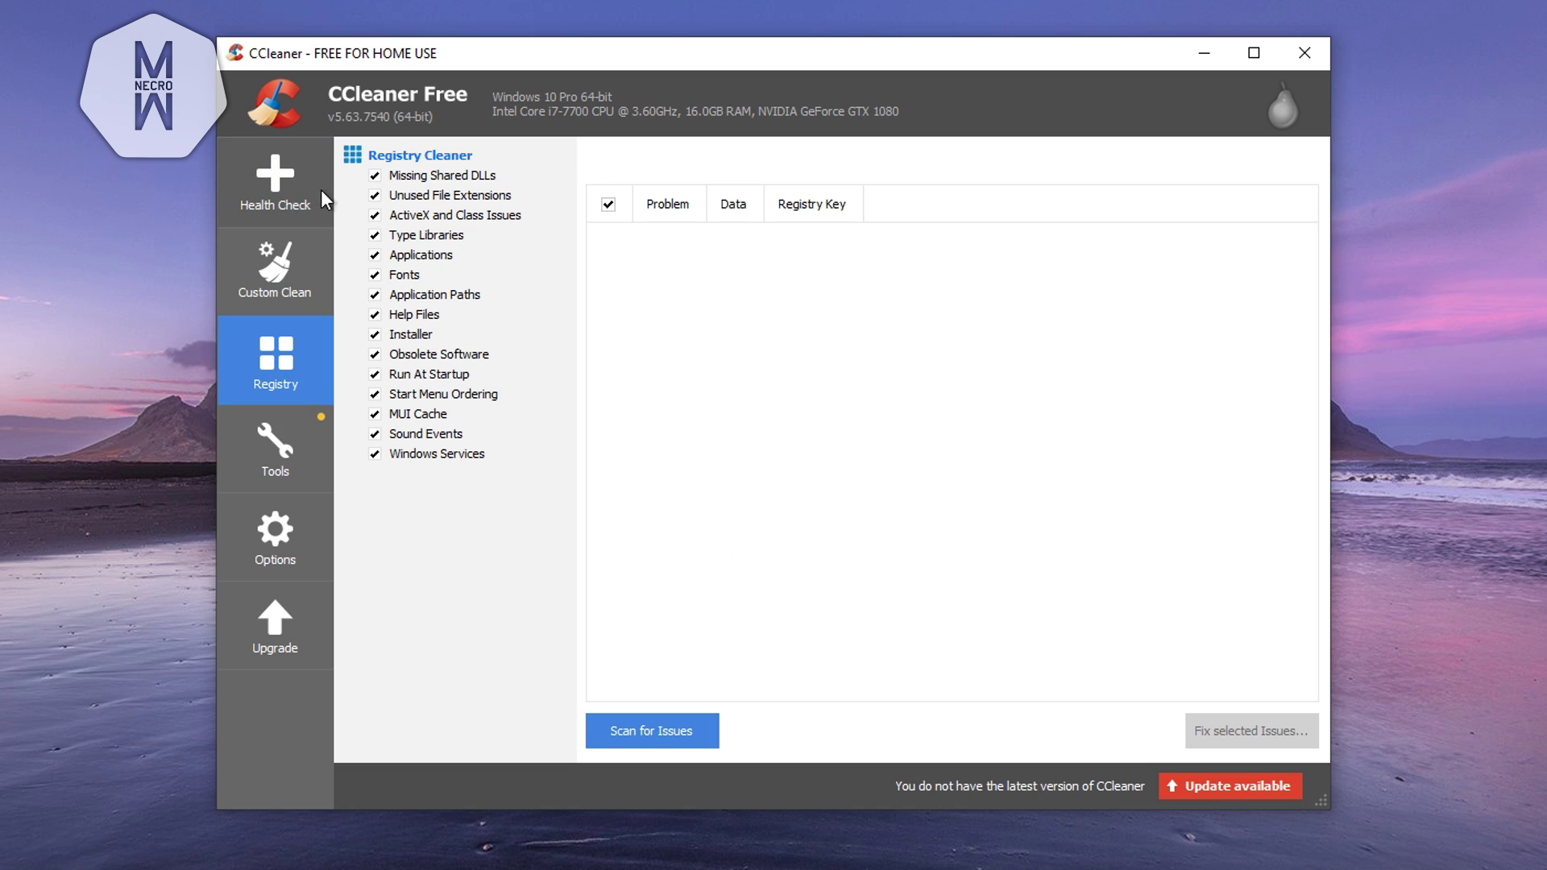
click(642, 738)
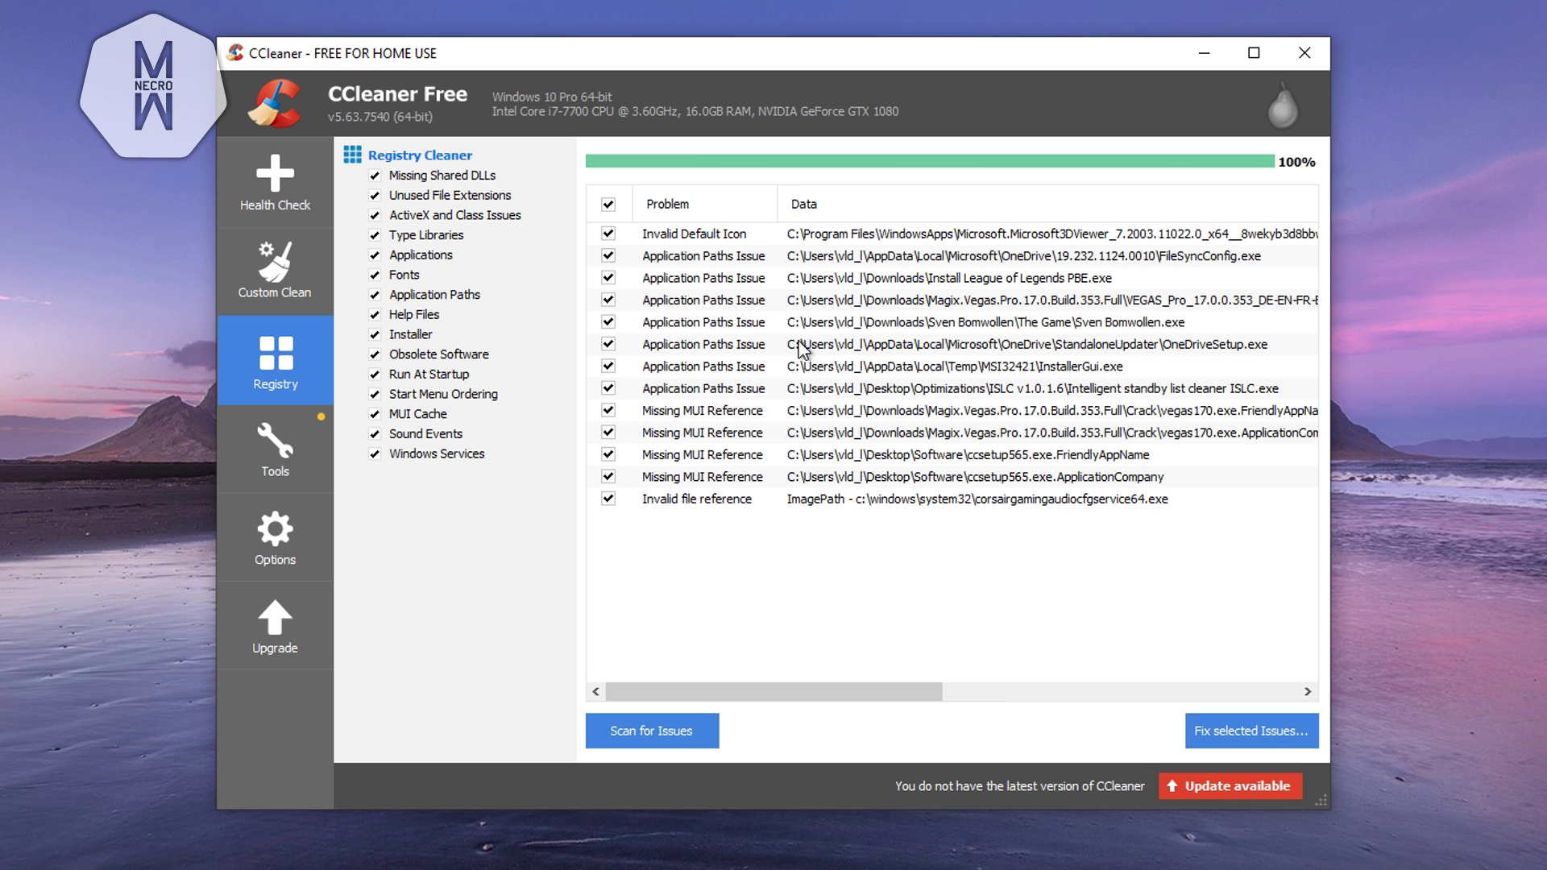
click(1233, 730)
click(834, 487)
click(838, 538)
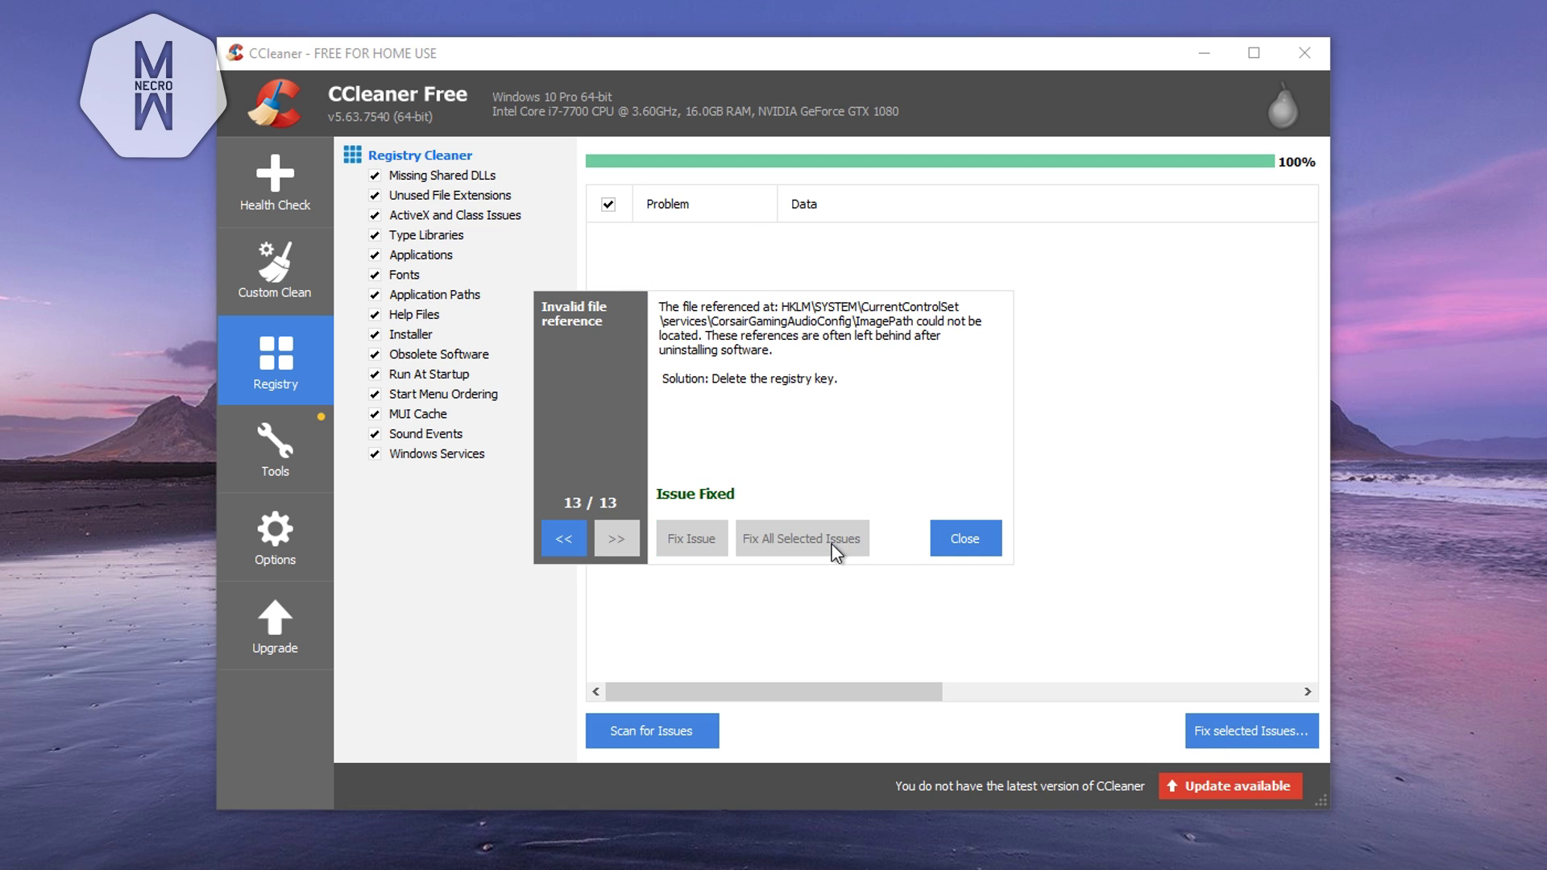
click(964, 536)
click(682, 739)
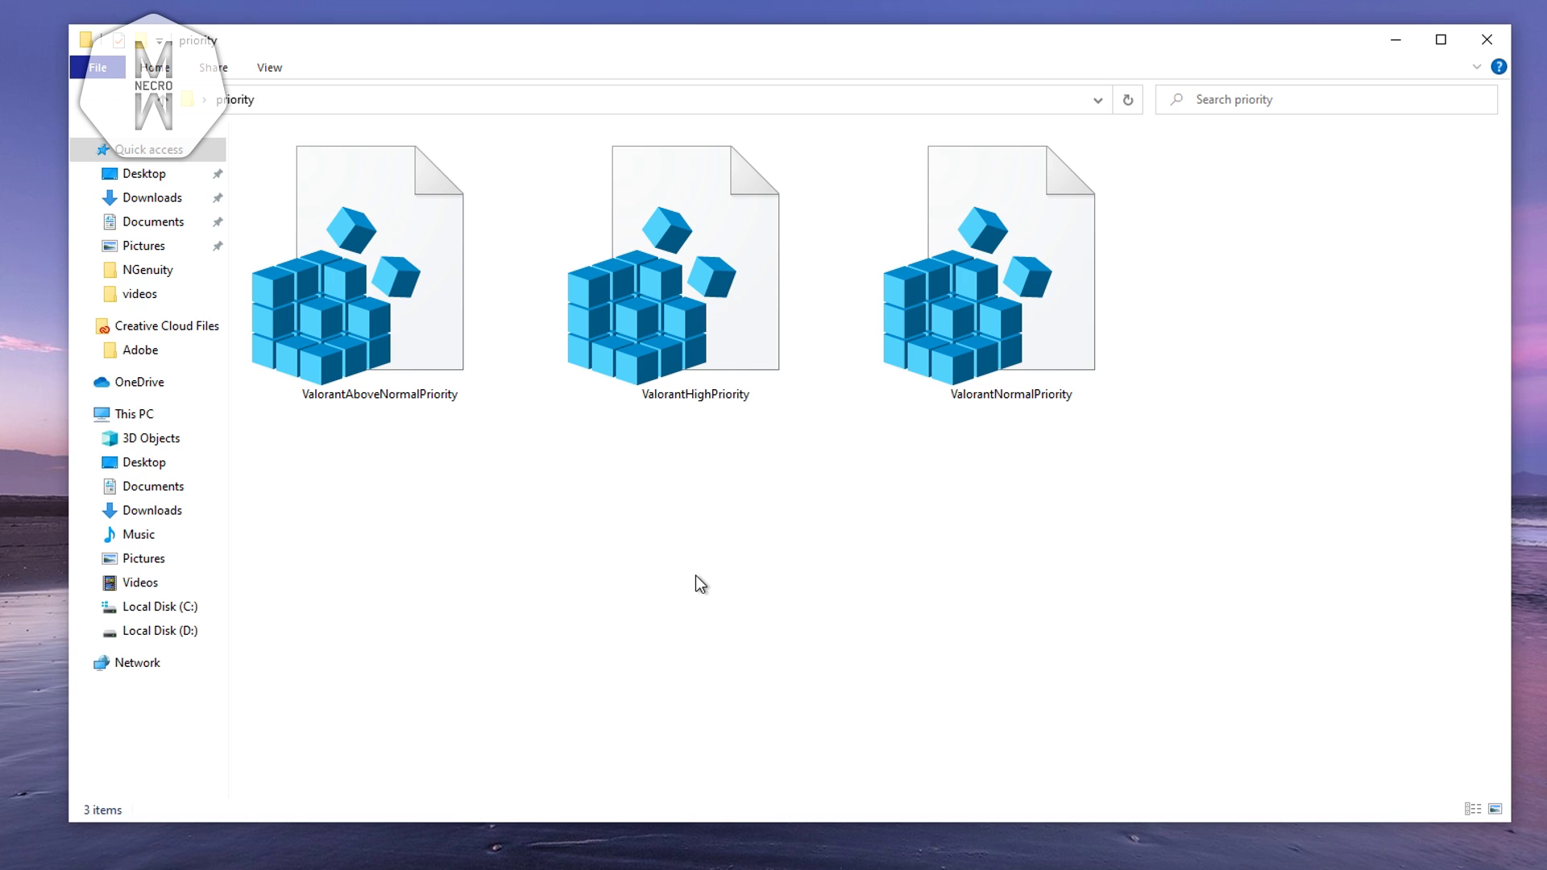
drag(1103, 557, 484, 259)
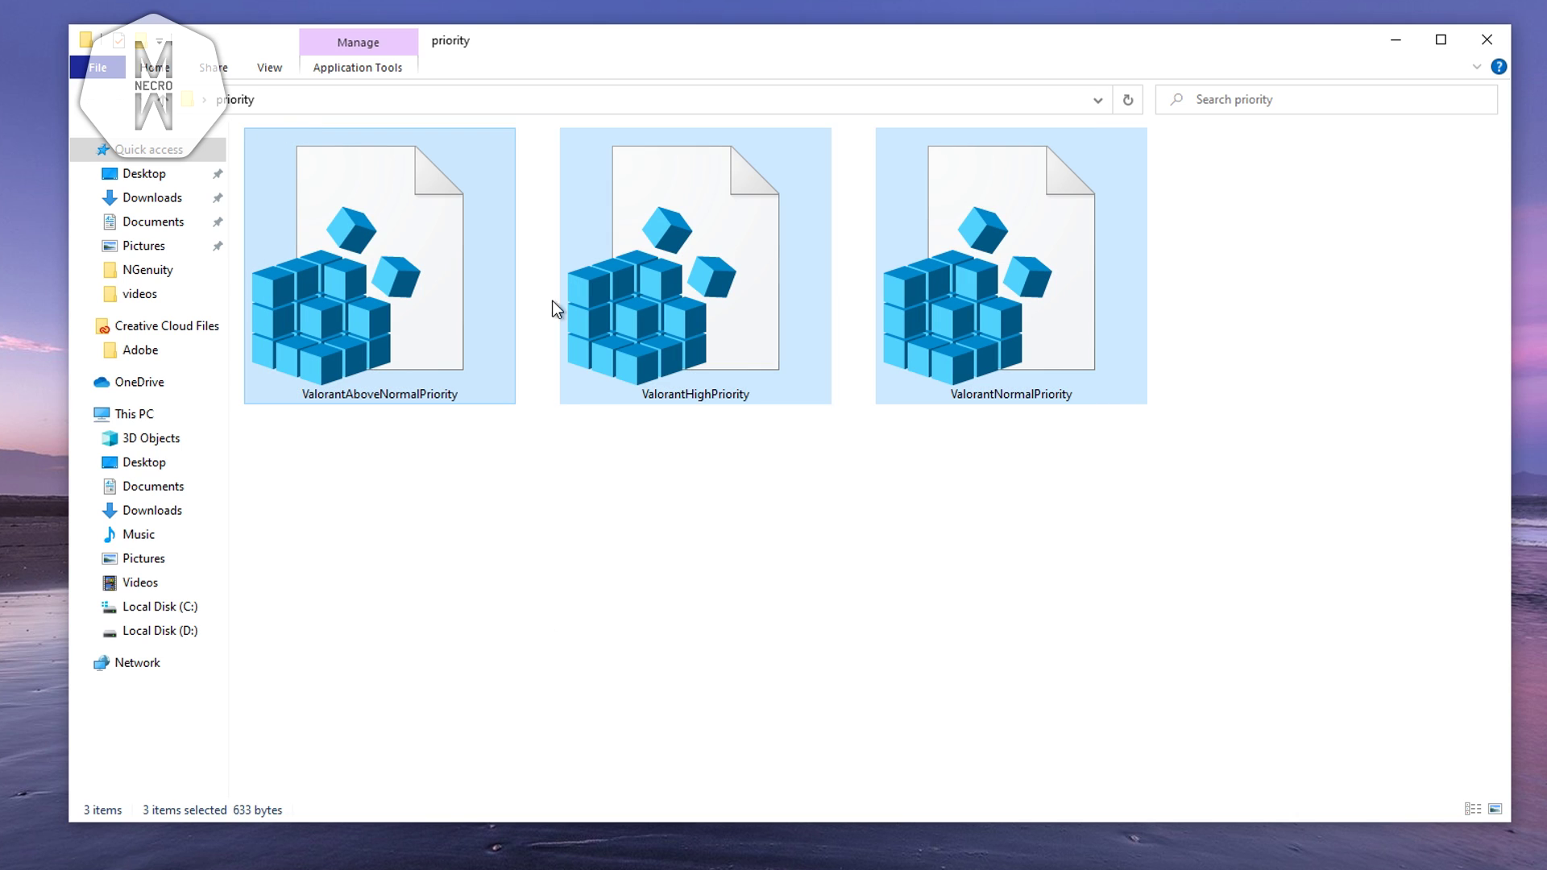
click(1019, 541)
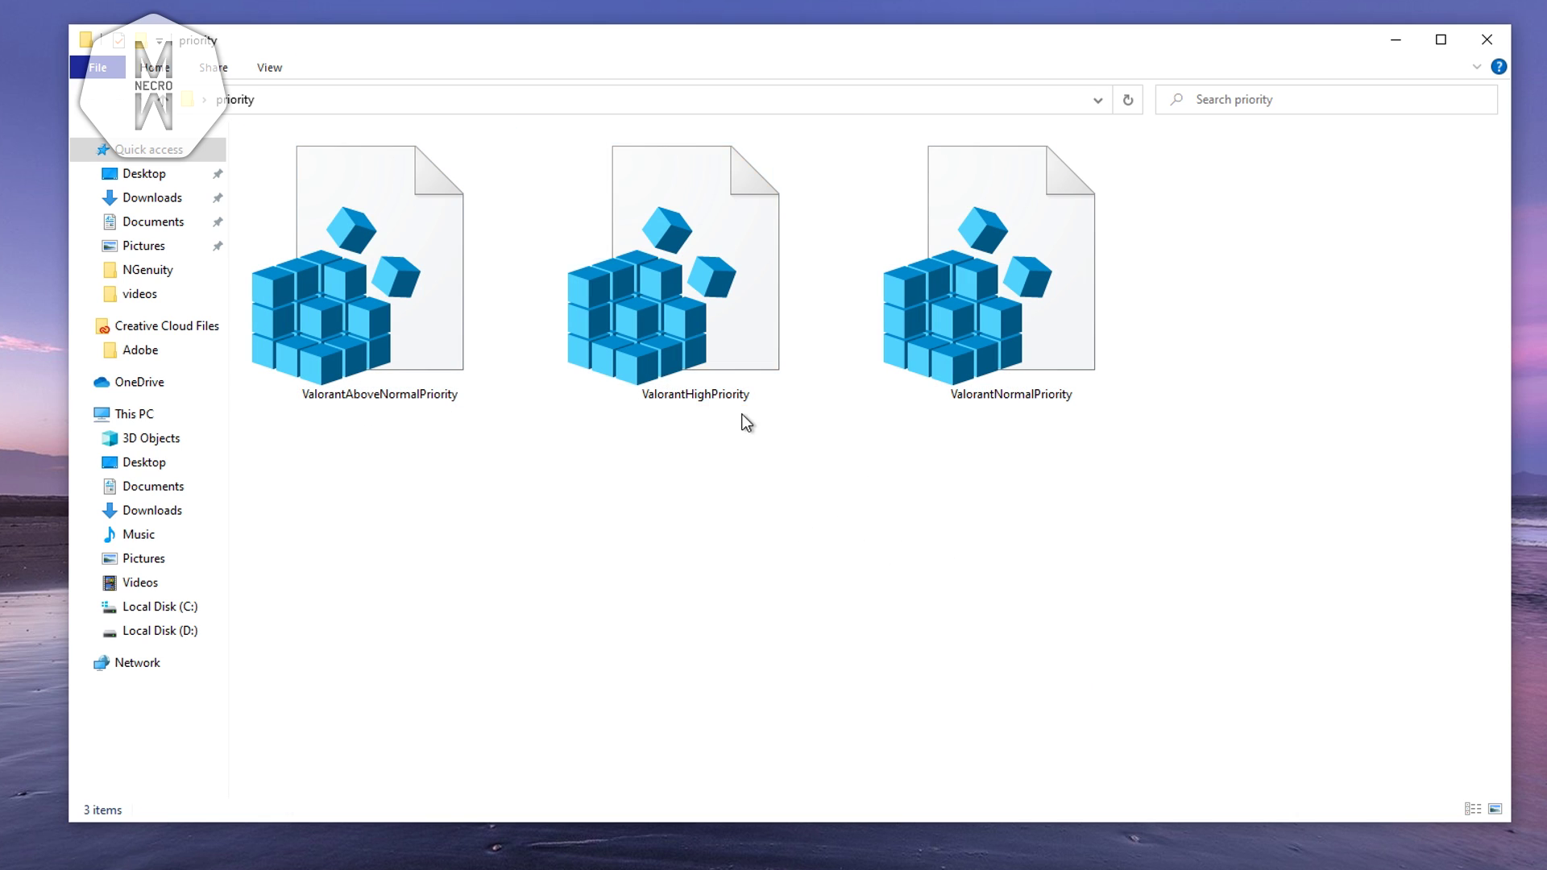
drag(766, 597, 646, 200)
drag(805, 655, 894, 378)
drag(829, 606, 711, 484)
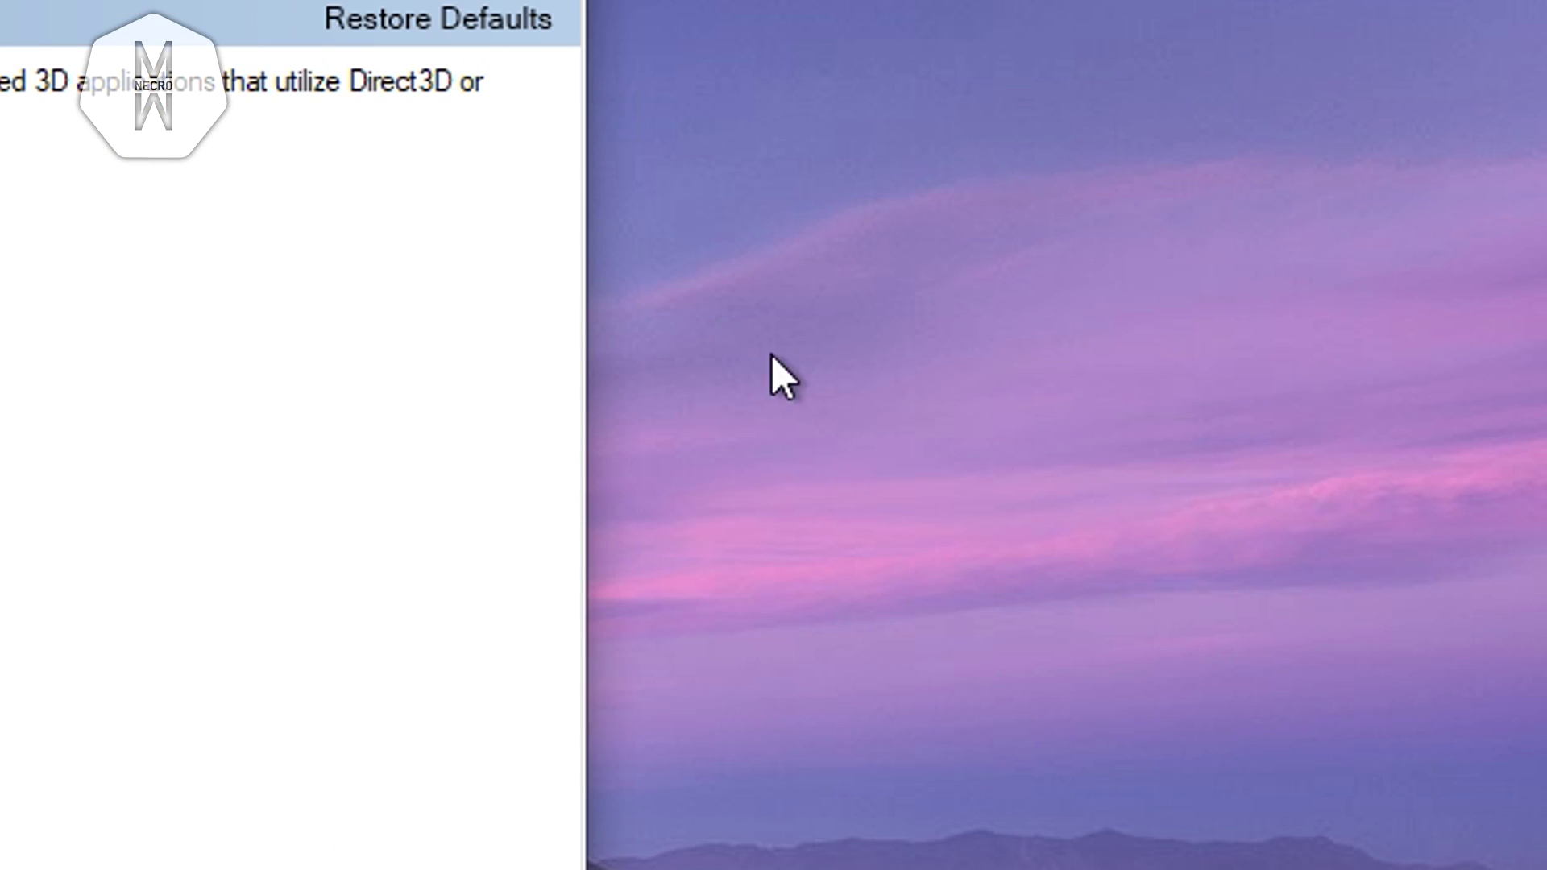
Step: Open NVIDIA Control Panel from the desktop and go to Manage 3D settings
right_click(1291, 282)
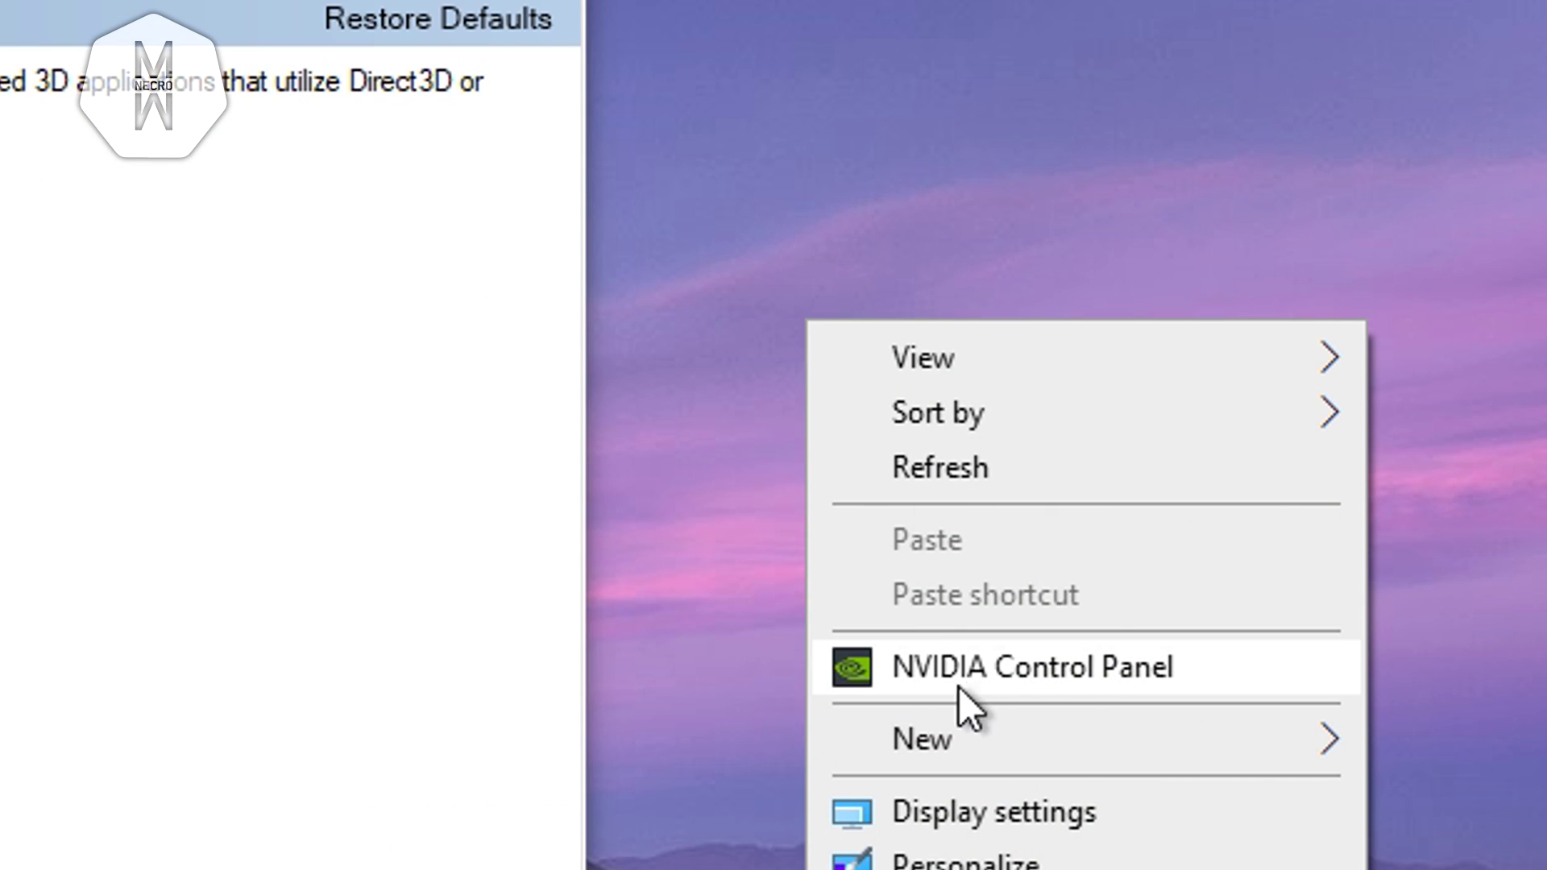
click(321, 508)
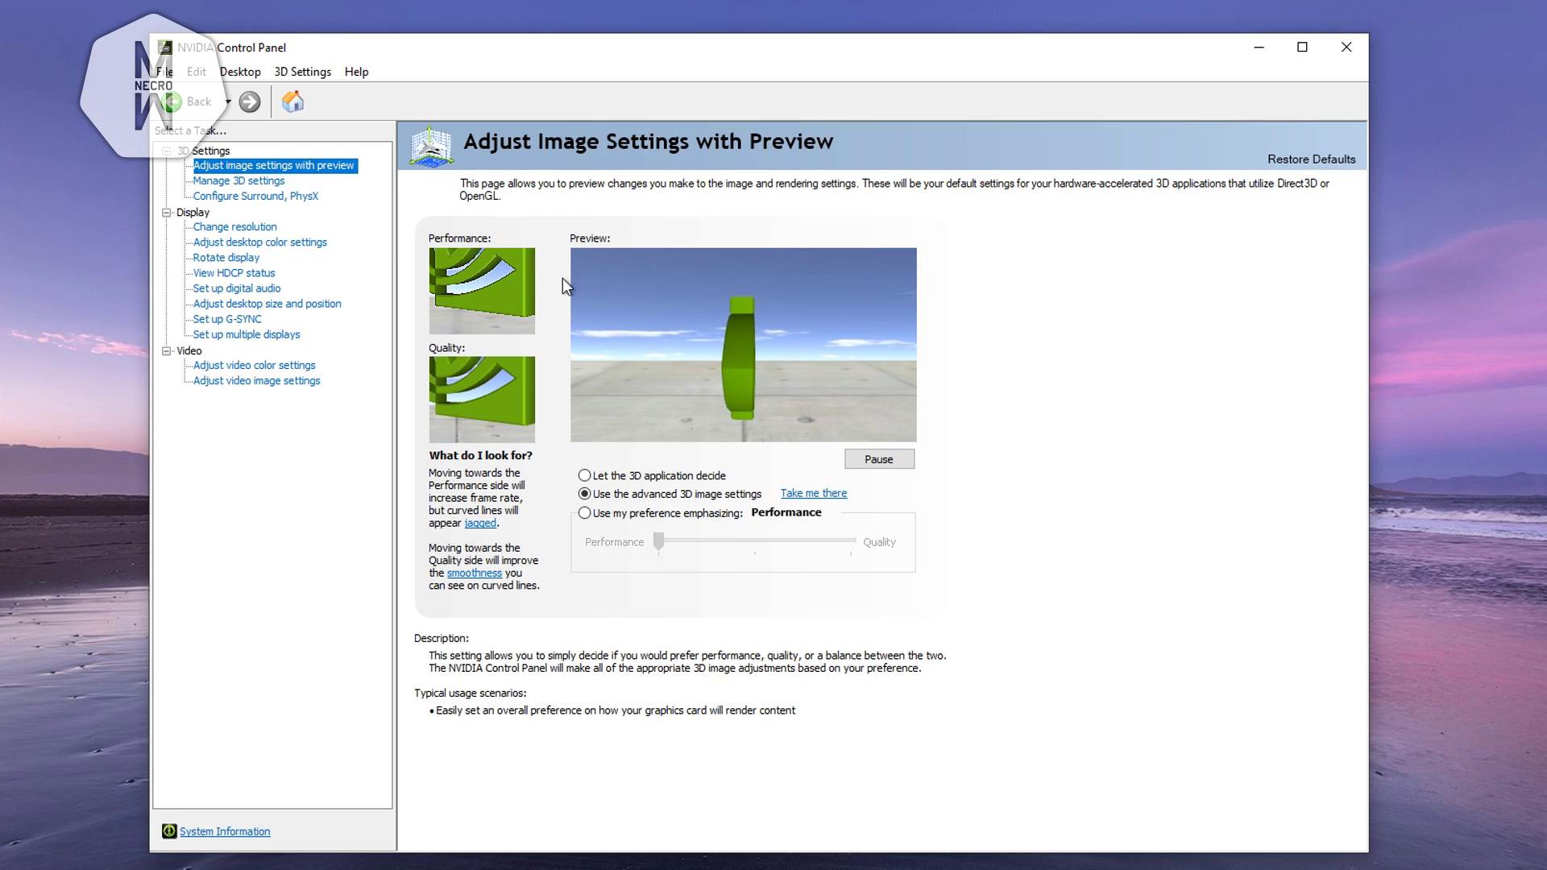
click(233, 182)
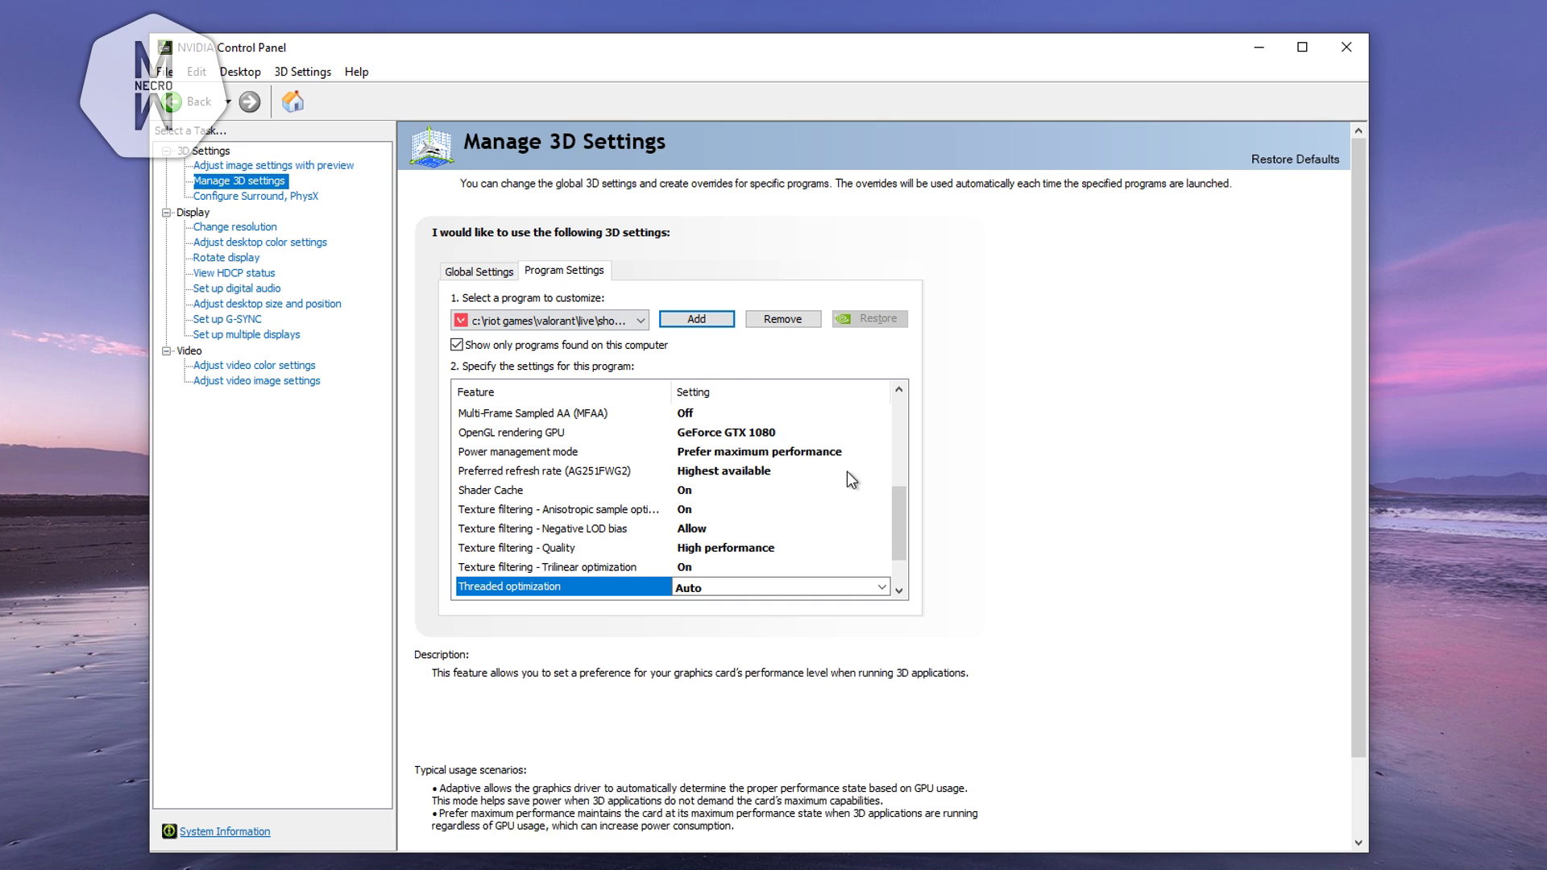
Step: Review VALORANT's program-specific 3D settings and locate VALORANT among the programs that can be added, without adding it
drag(898, 516, 905, 412)
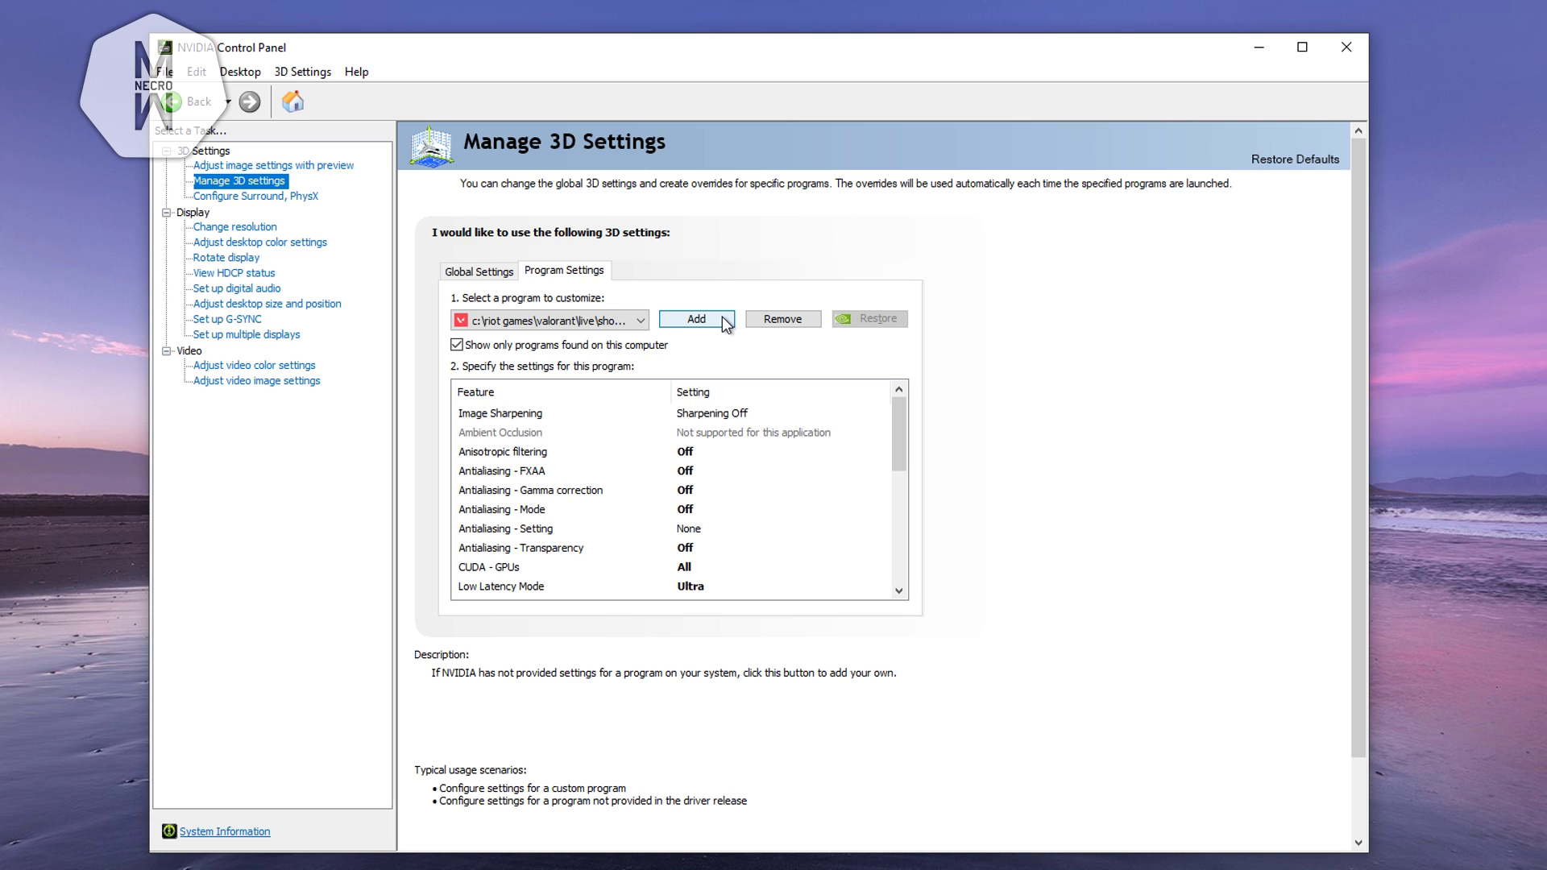
click(564, 320)
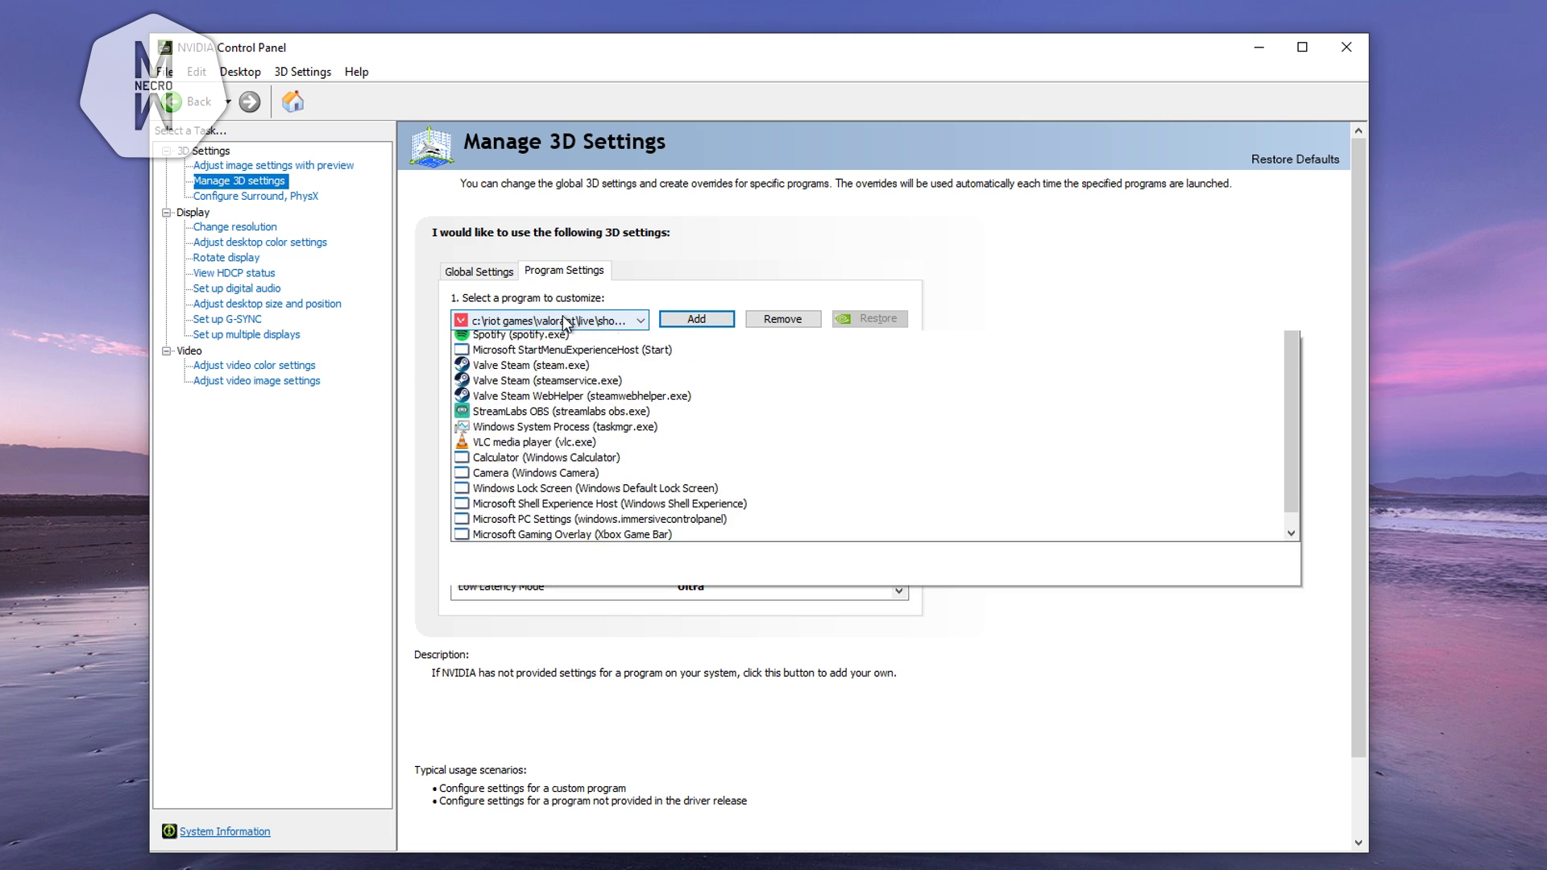
click(548, 322)
click(696, 318)
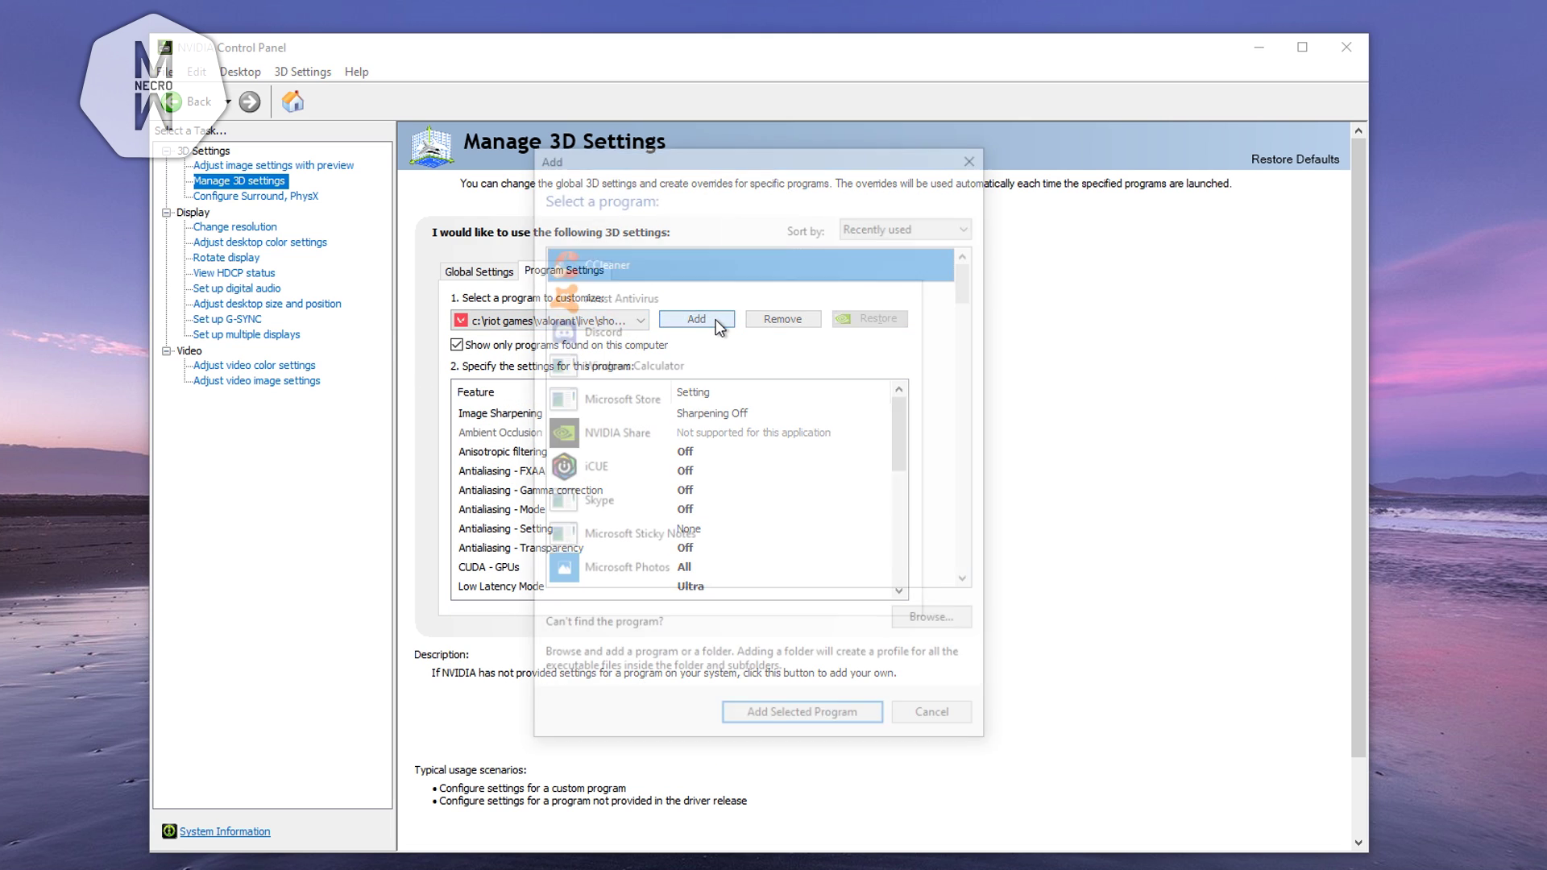
scroll(970, 301, down, 2)
scroll(970, 306, down, 1)
click(667, 439)
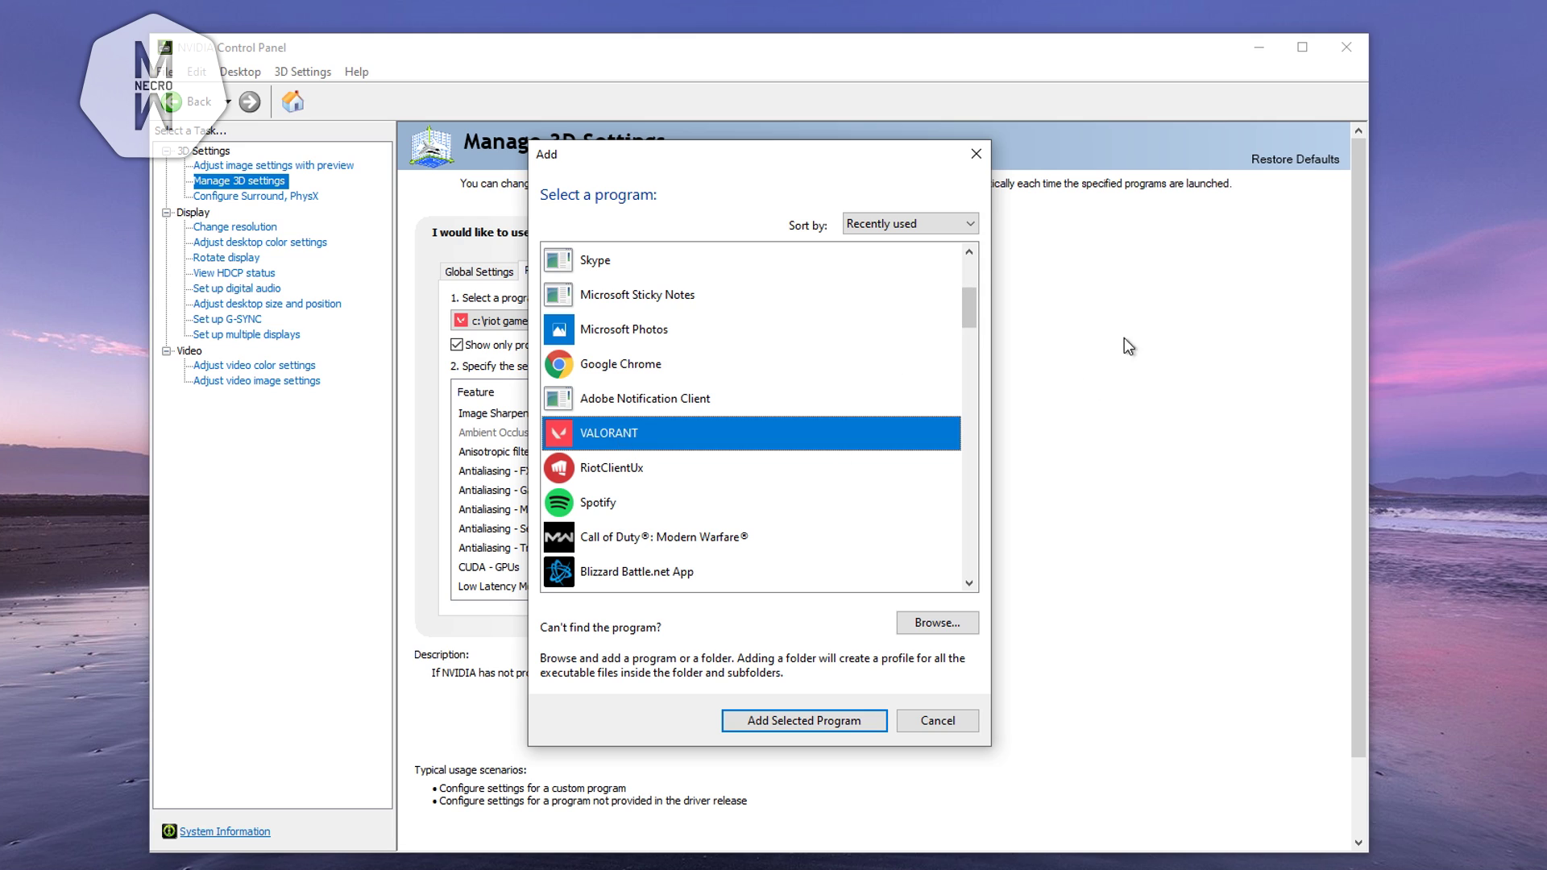
click(935, 728)
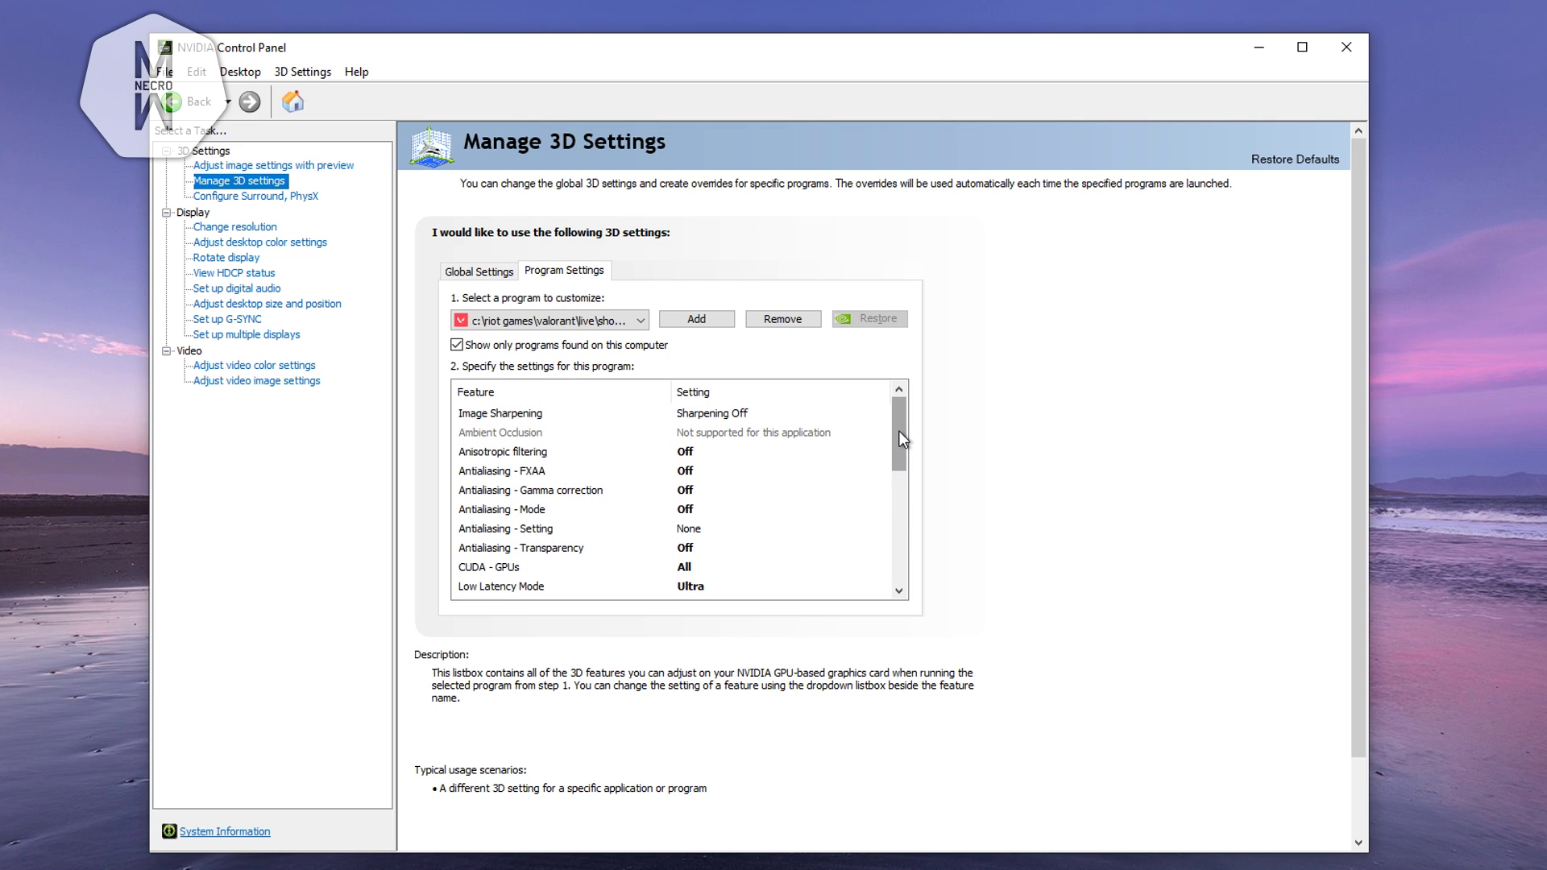
drag(896, 427, 906, 563)
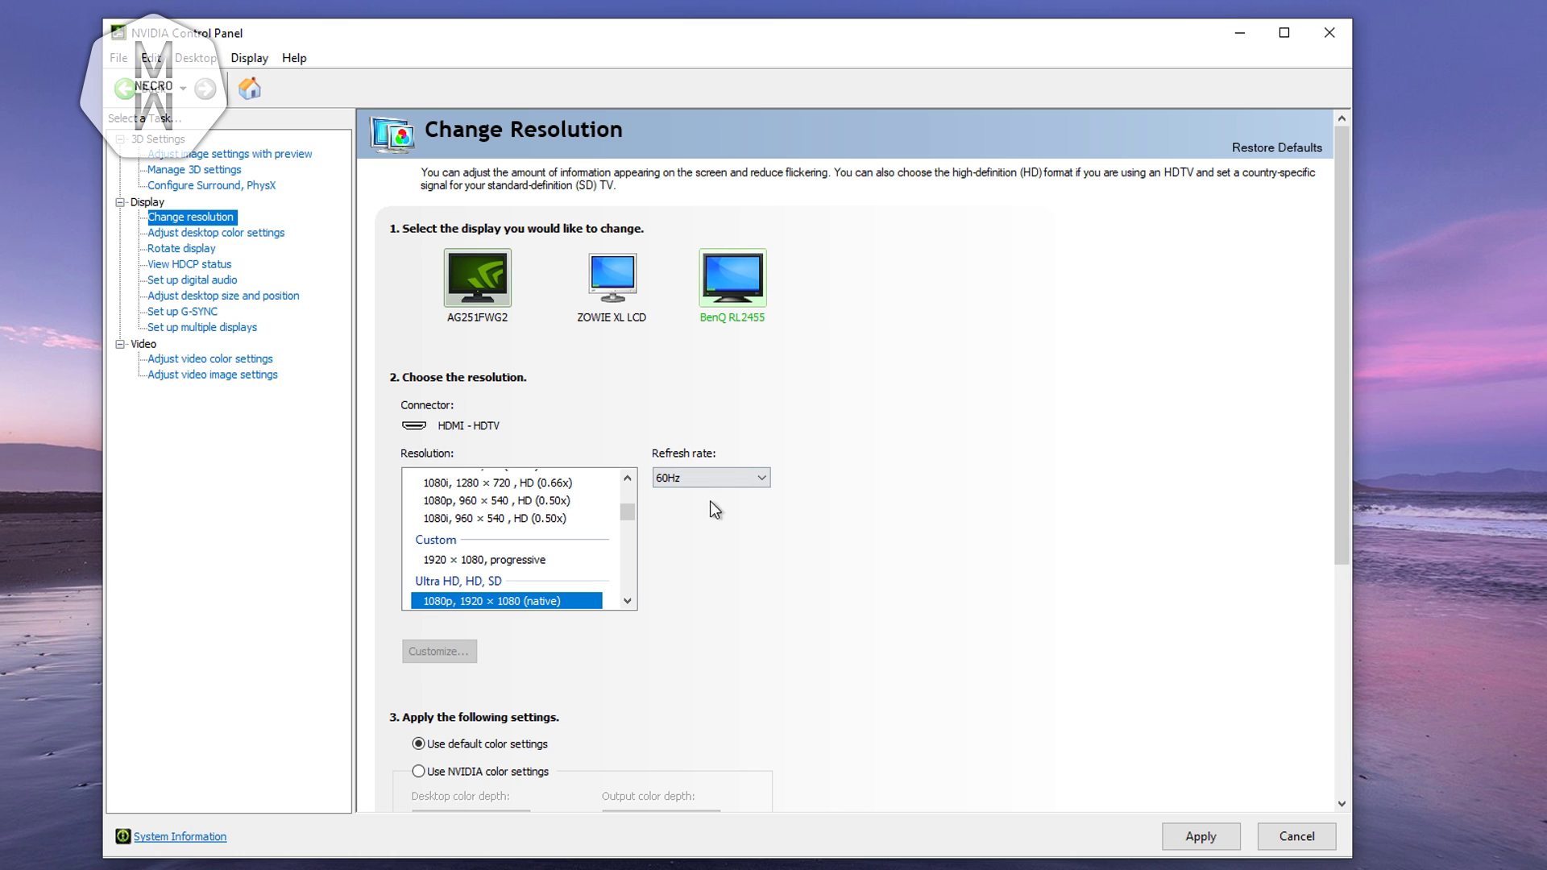
Step: Choose the custom 1920 × 1080 progressive resolution with a 75Hz refresh rate for the BenQ RL2455 display
click(725, 478)
click(677, 495)
click(523, 562)
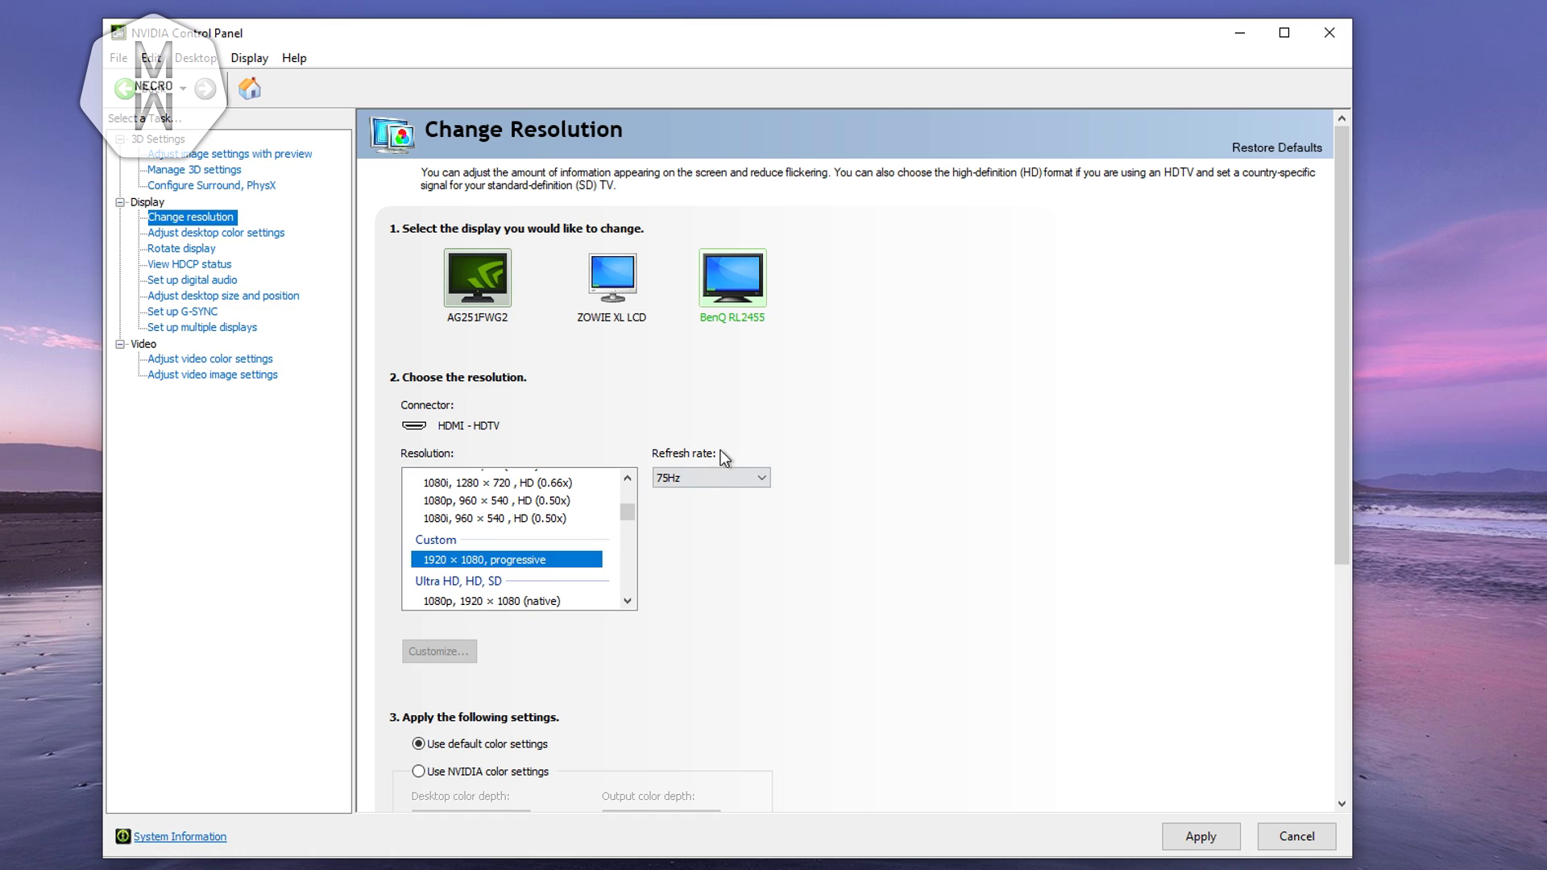
click(709, 477)
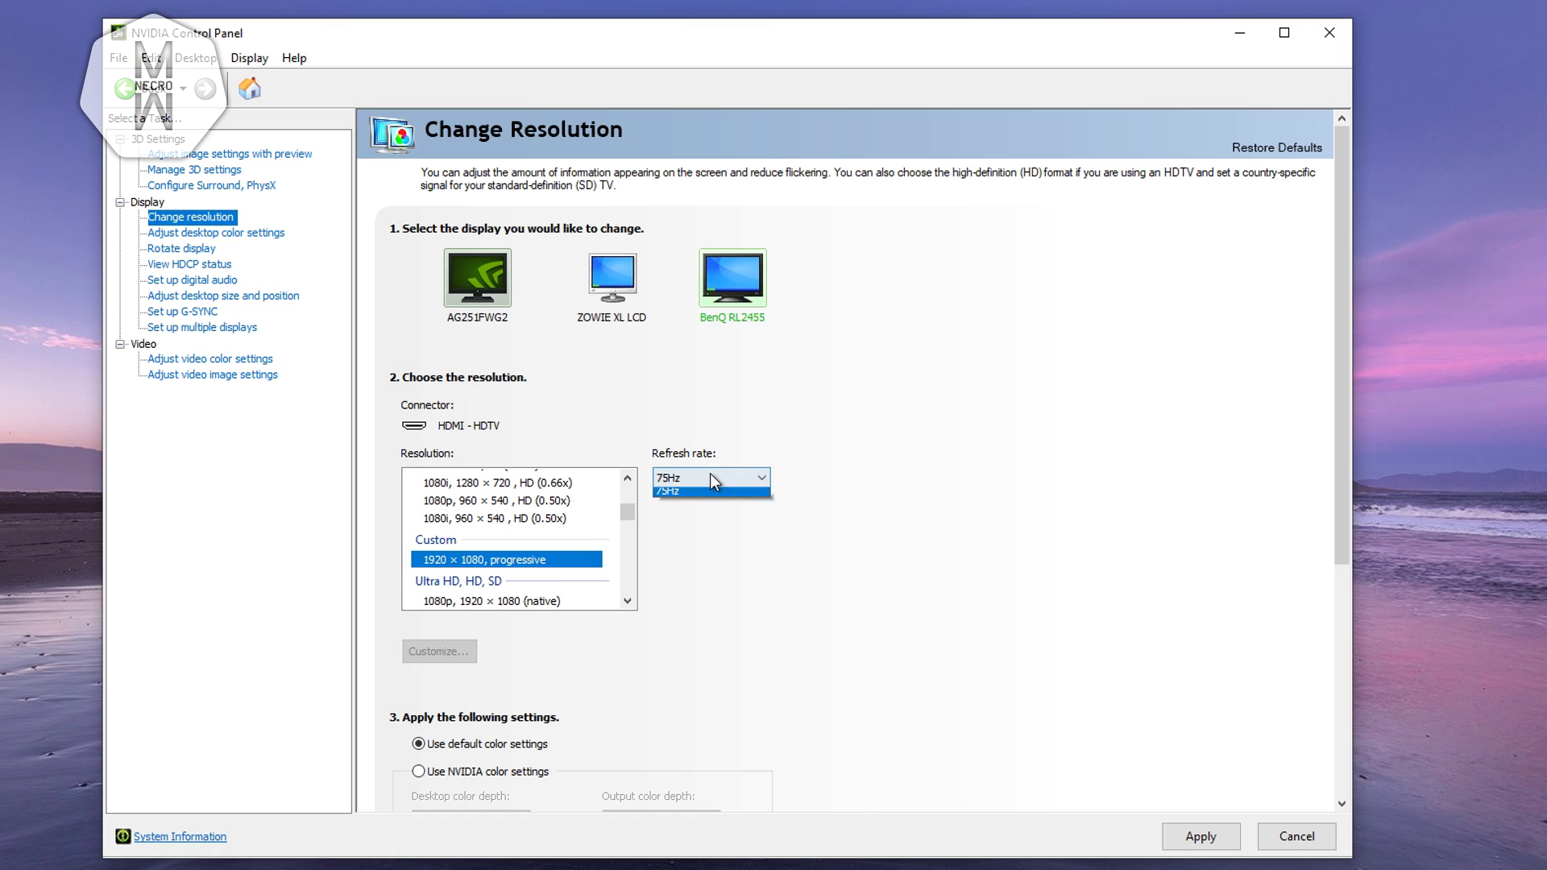
click(668, 495)
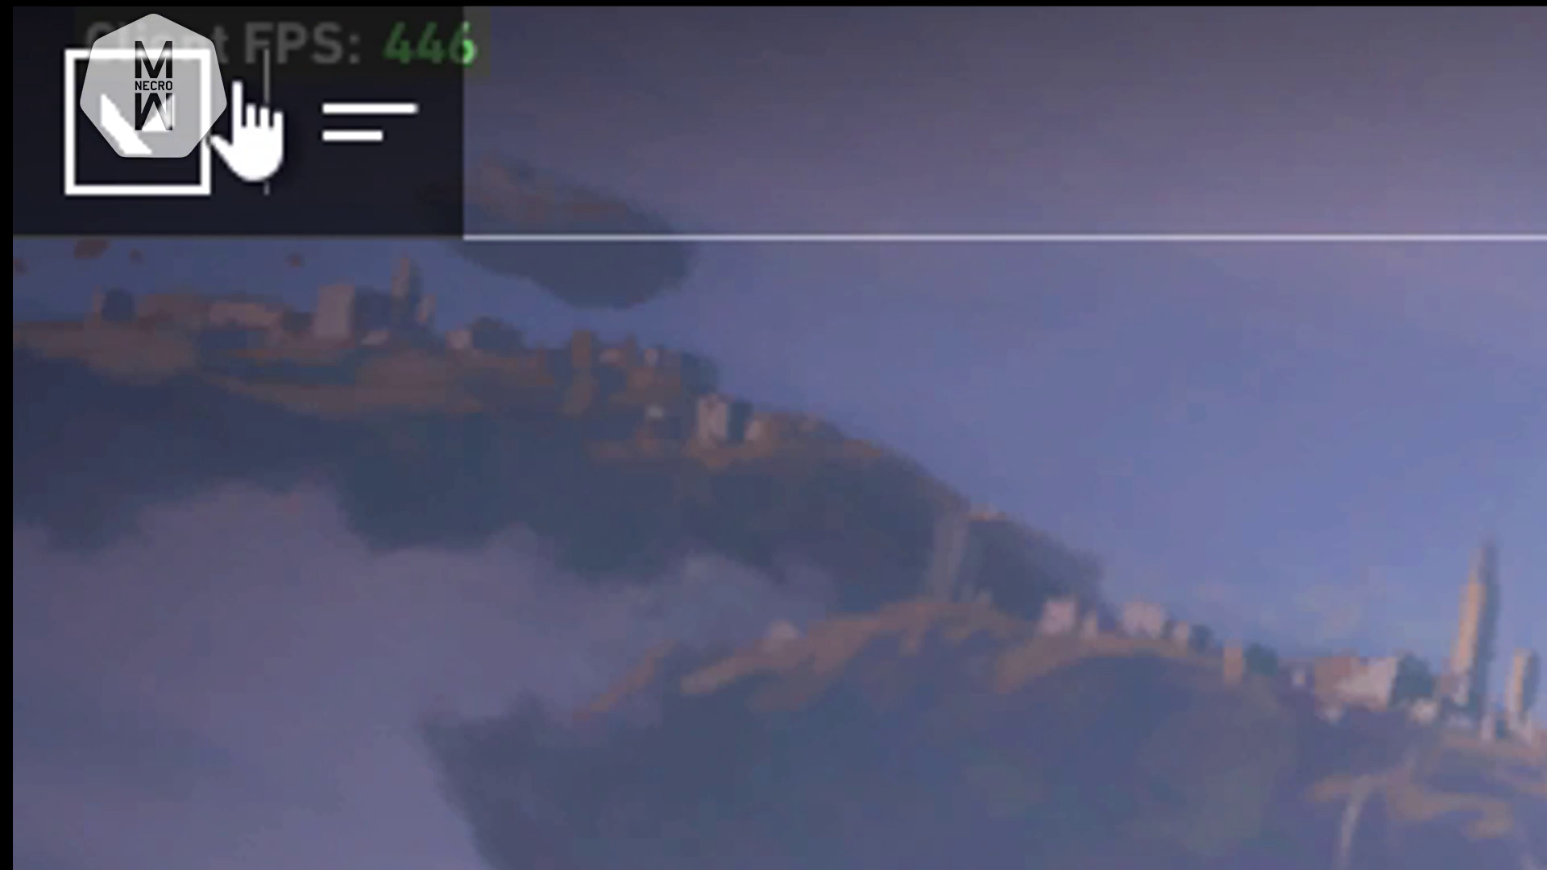
Step: Switch to VALORANT and open the graphics quality section of its video settings
click(24, 21)
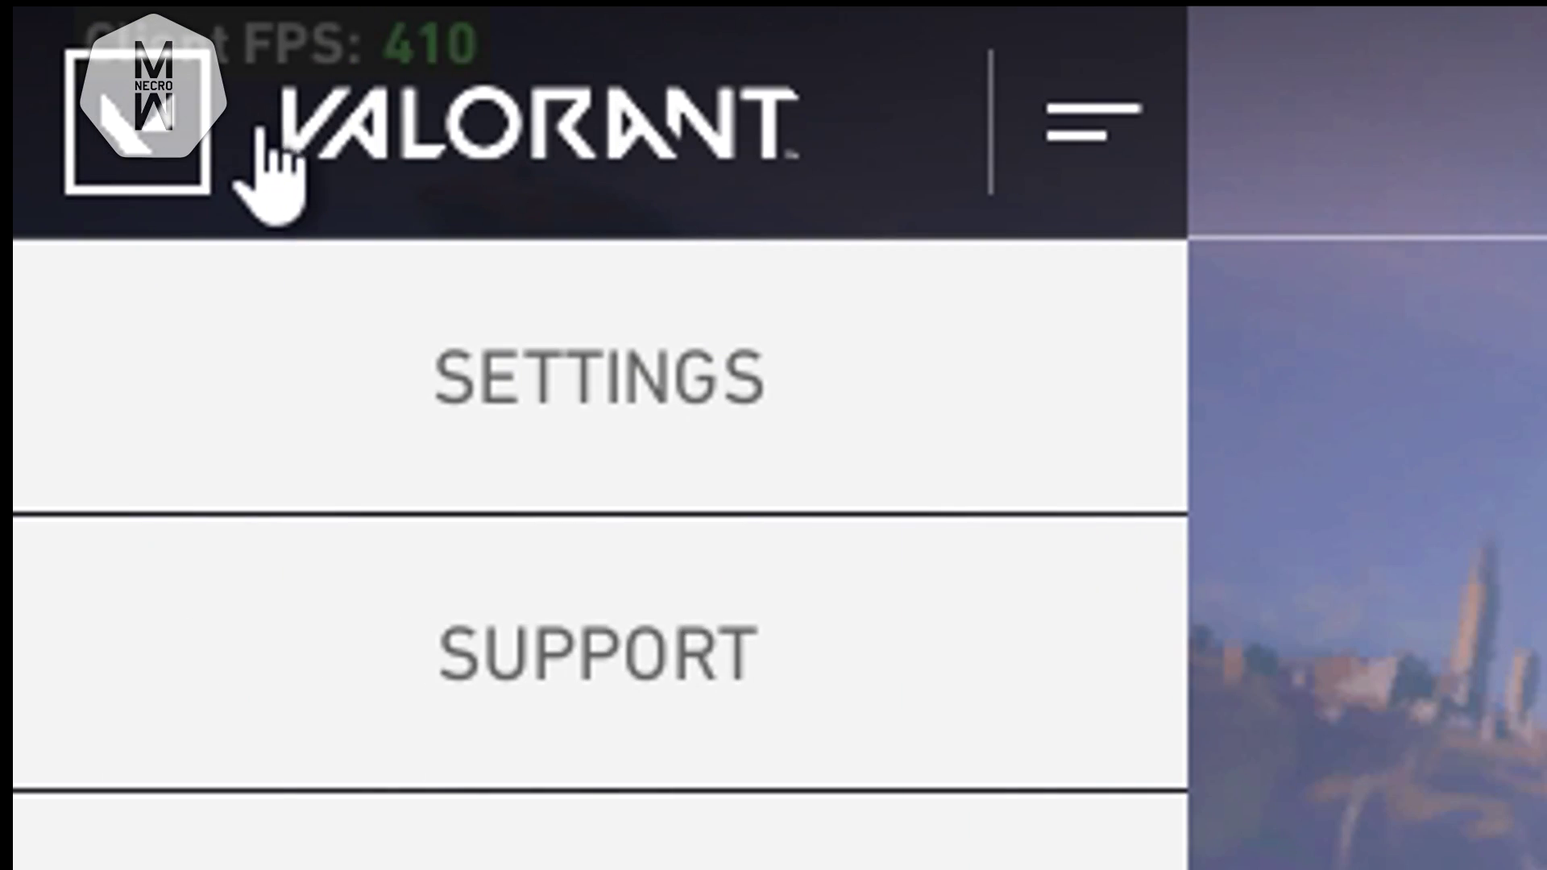
click(468, 355)
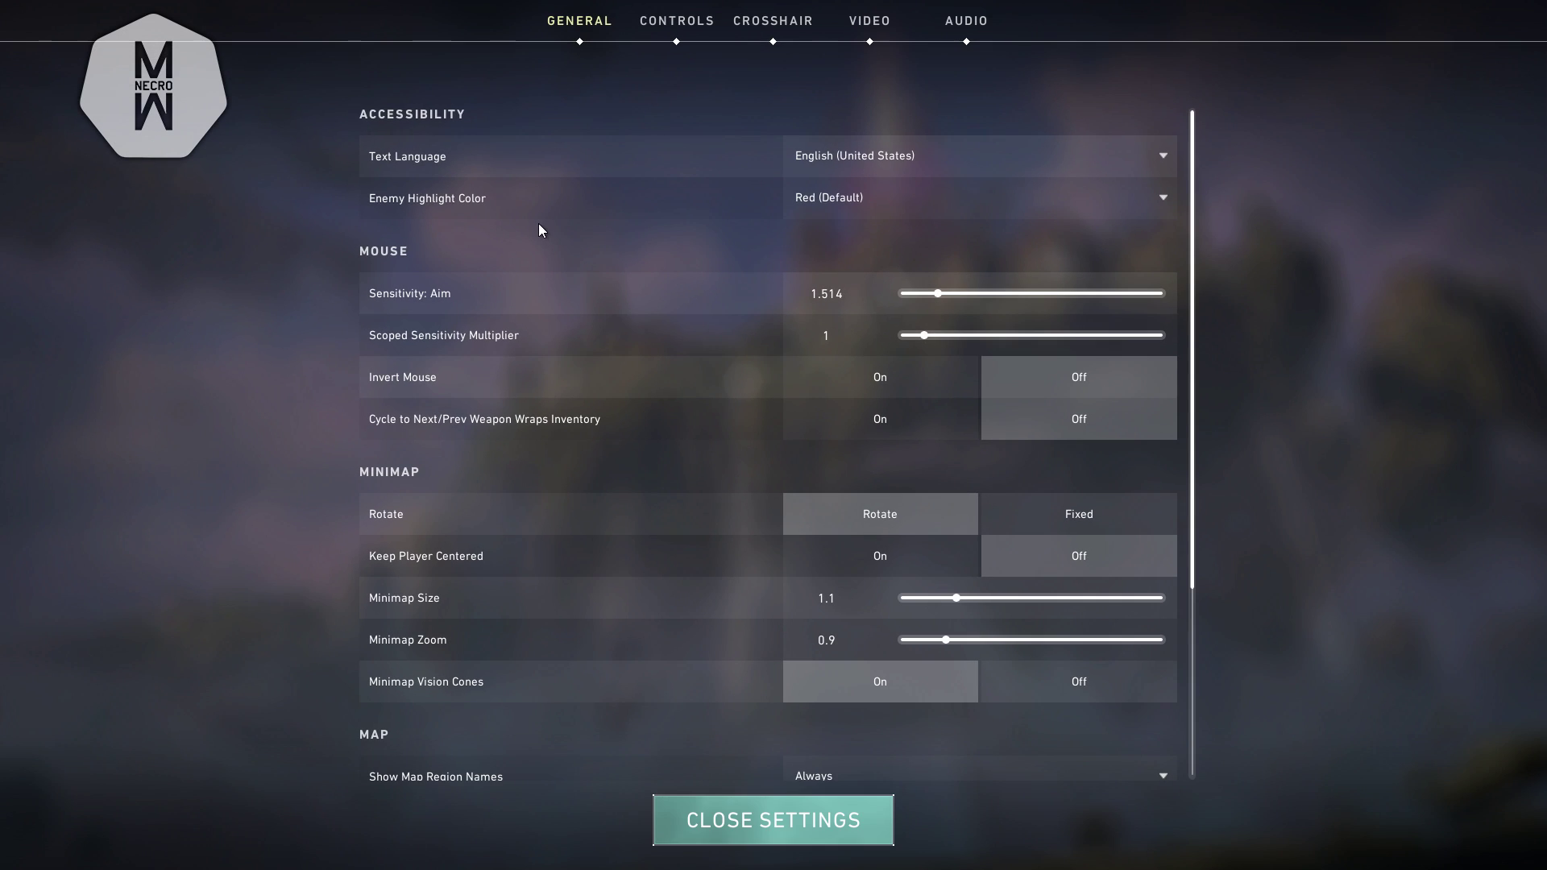
click(877, 32)
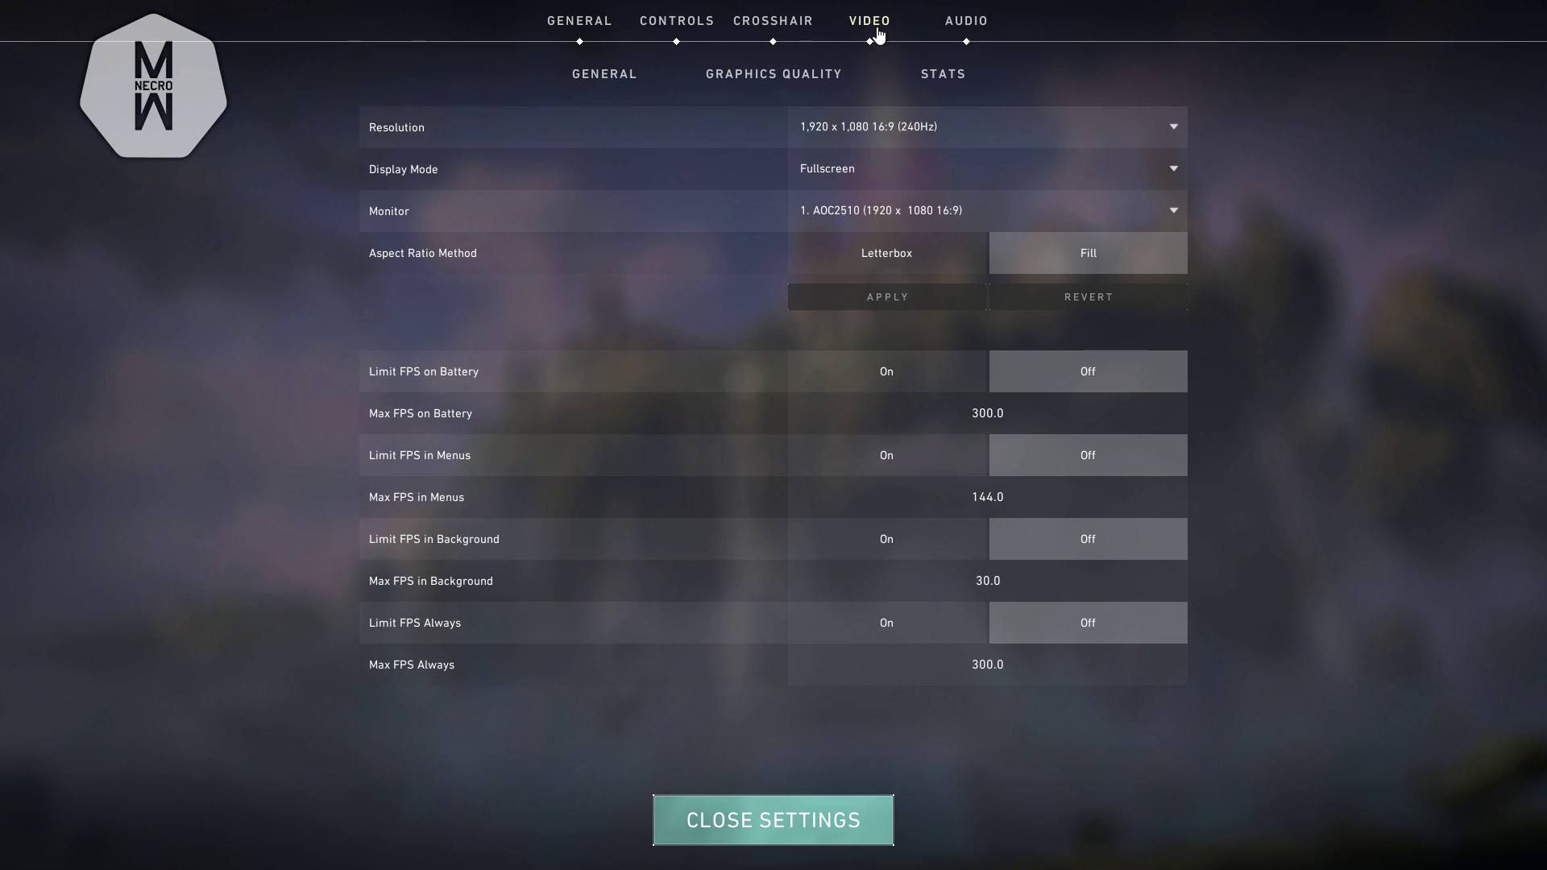
click(761, 74)
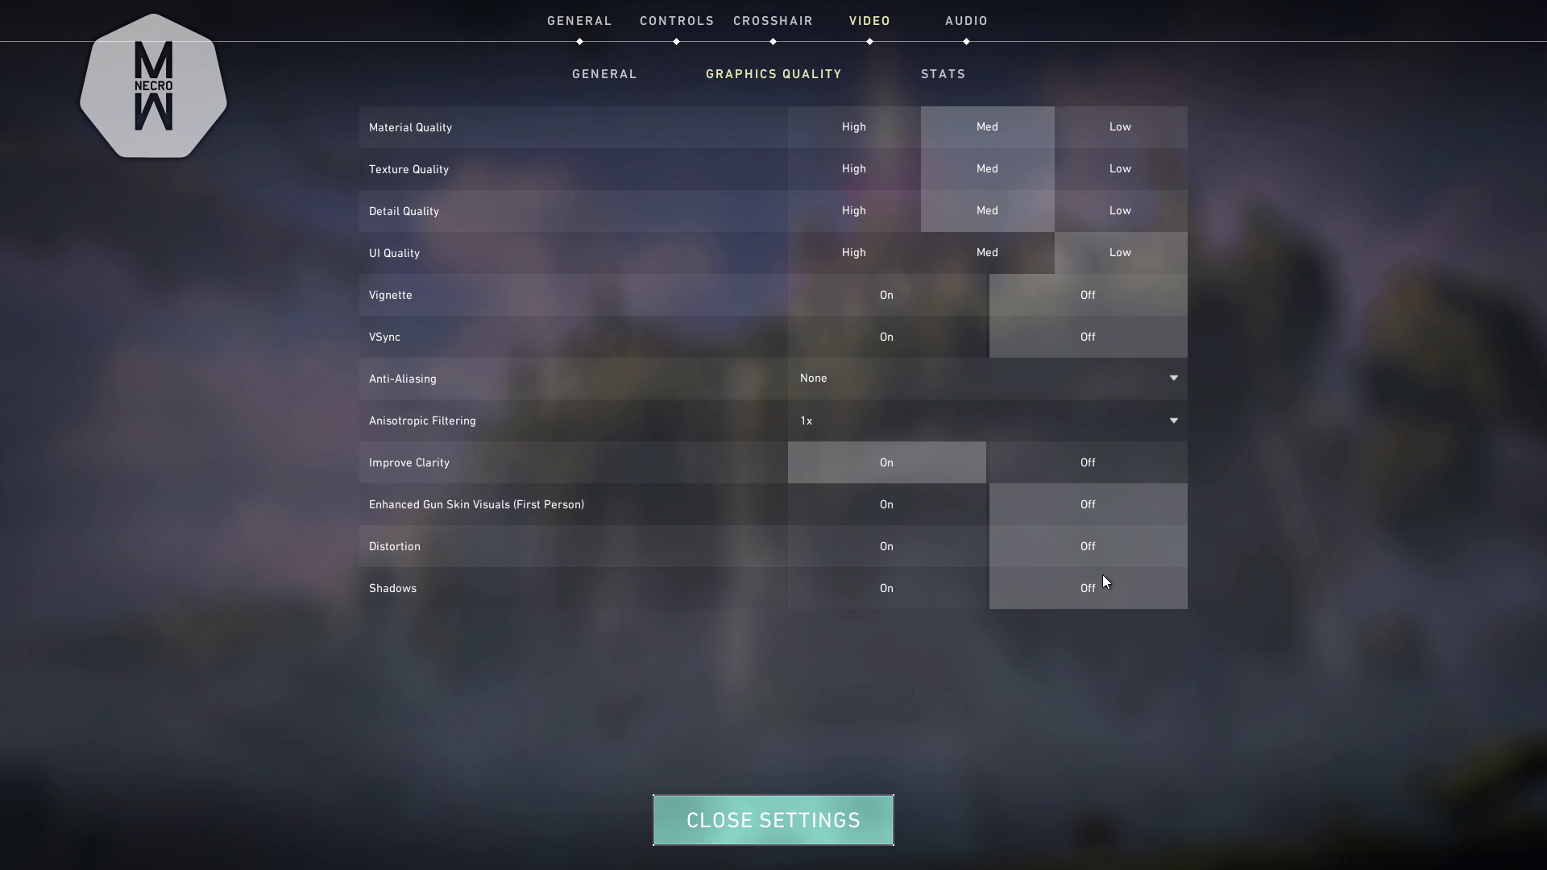
Step: Keep Anti-Aliasing at None and Anisotropic Filtering at 1x, and close the game settings
click(824, 397)
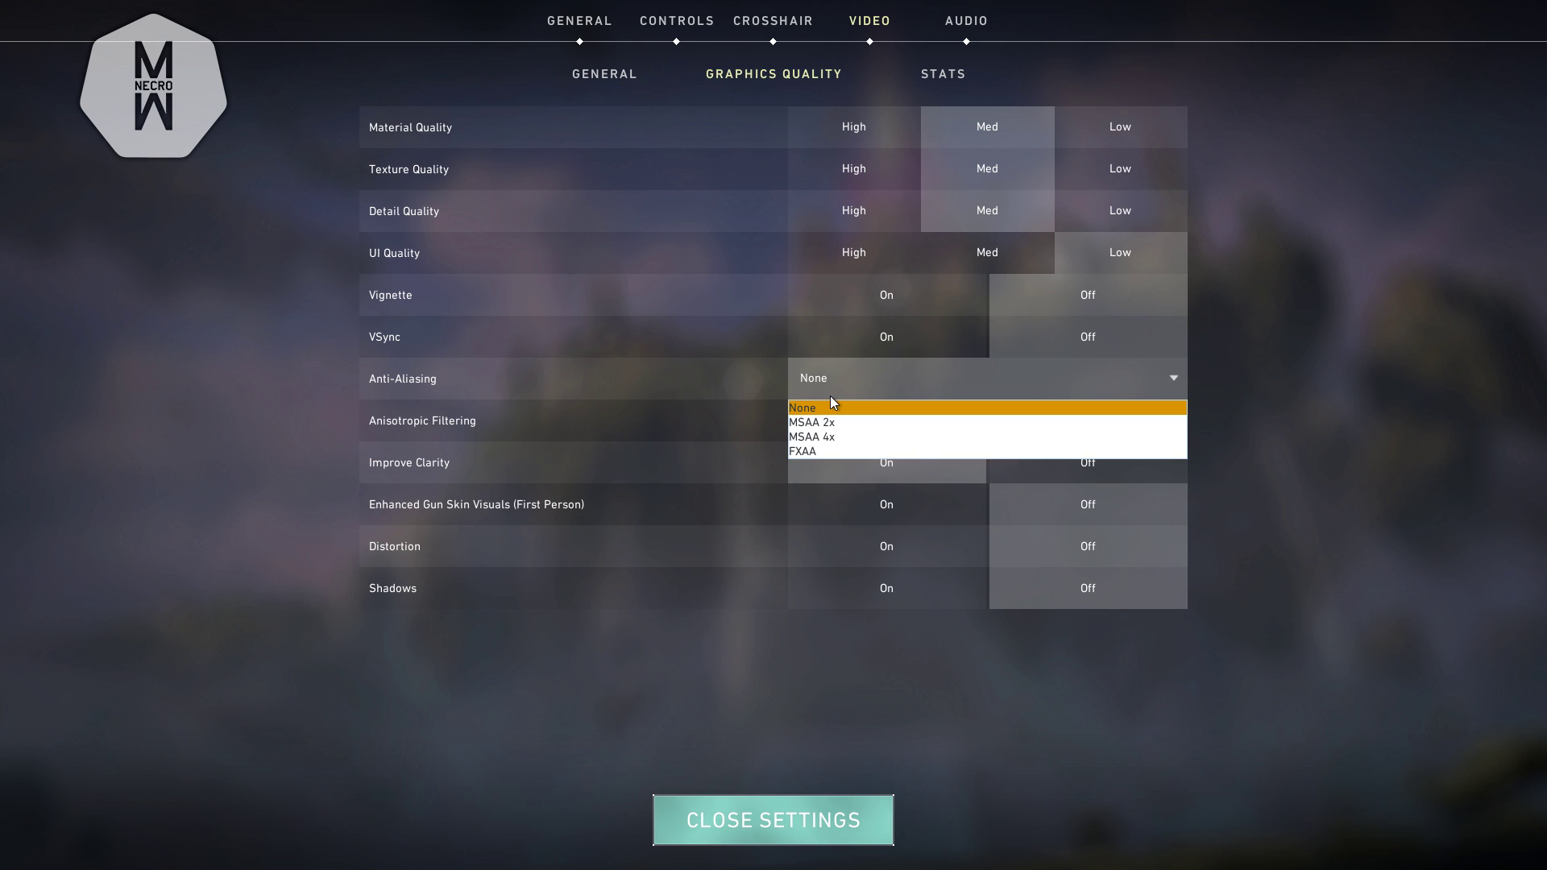
click(829, 405)
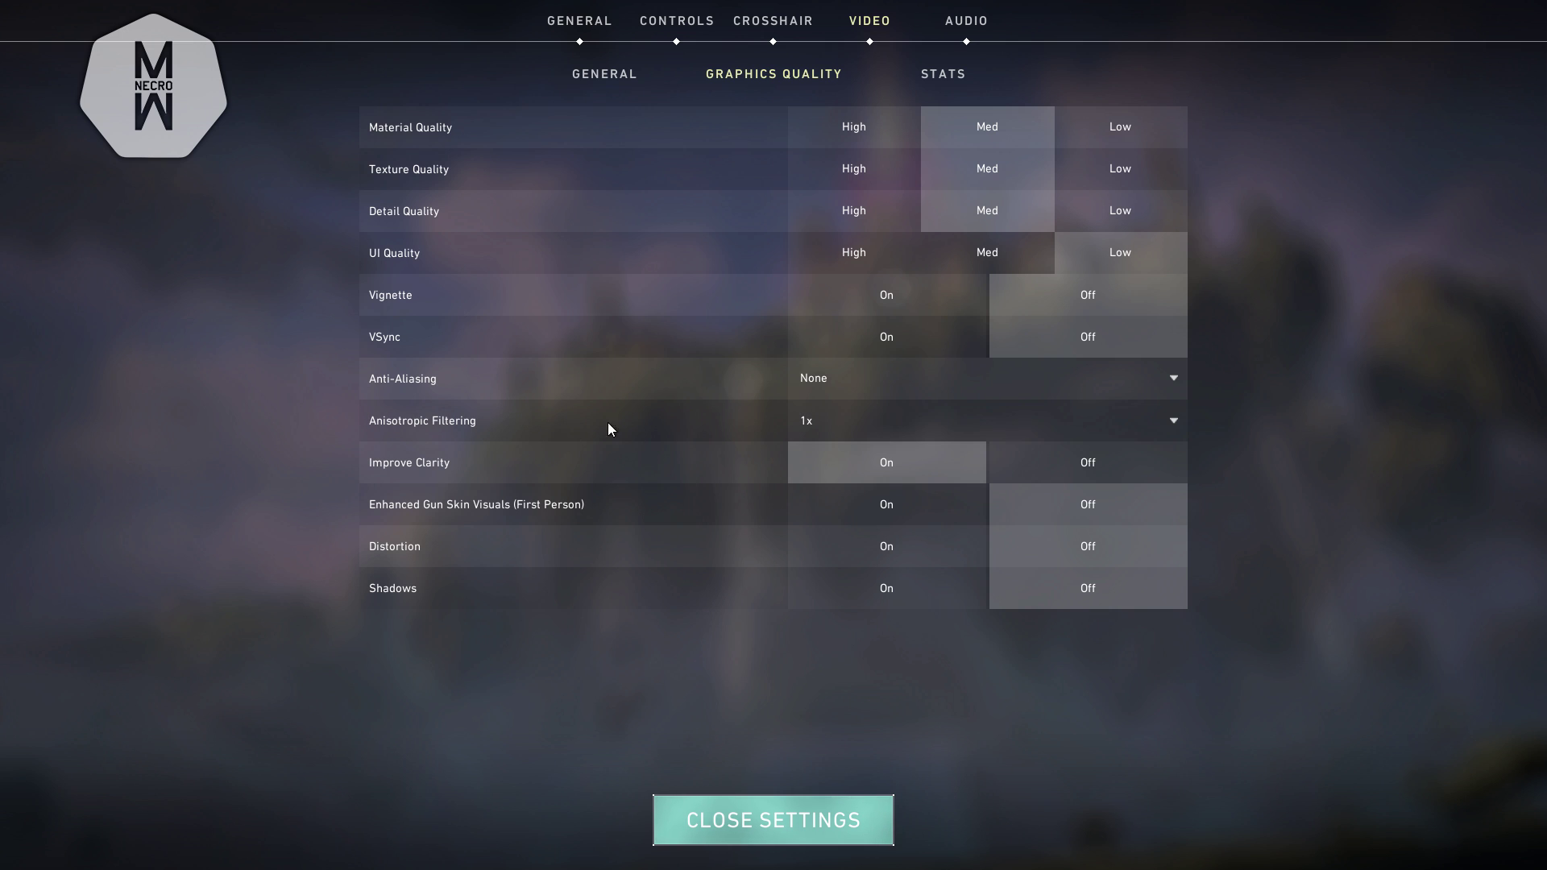
click(850, 417)
click(833, 431)
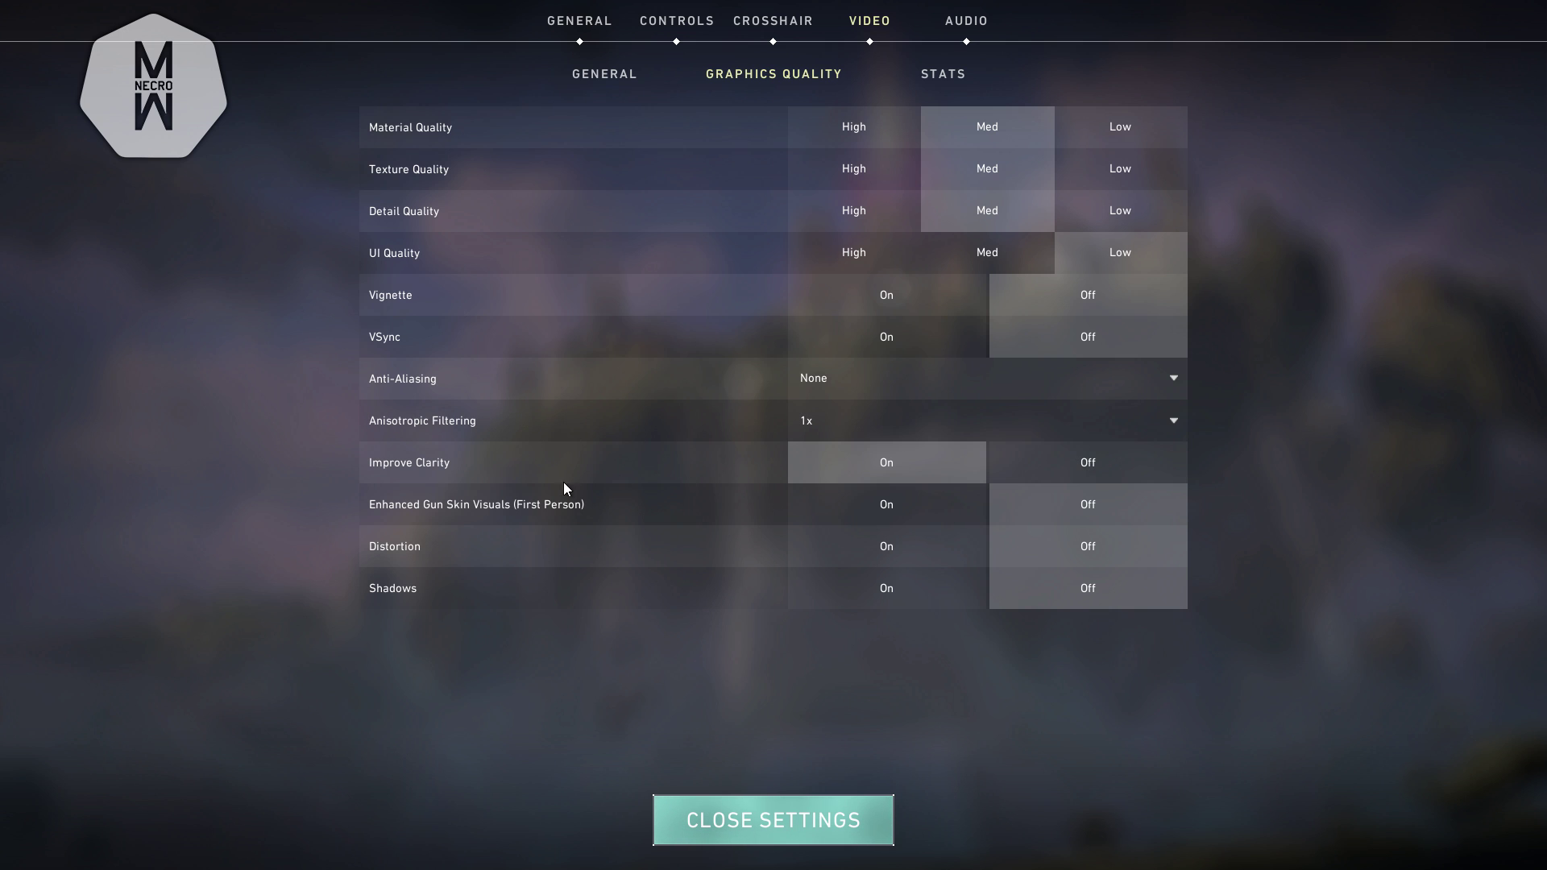
mouse_move(439, 469)
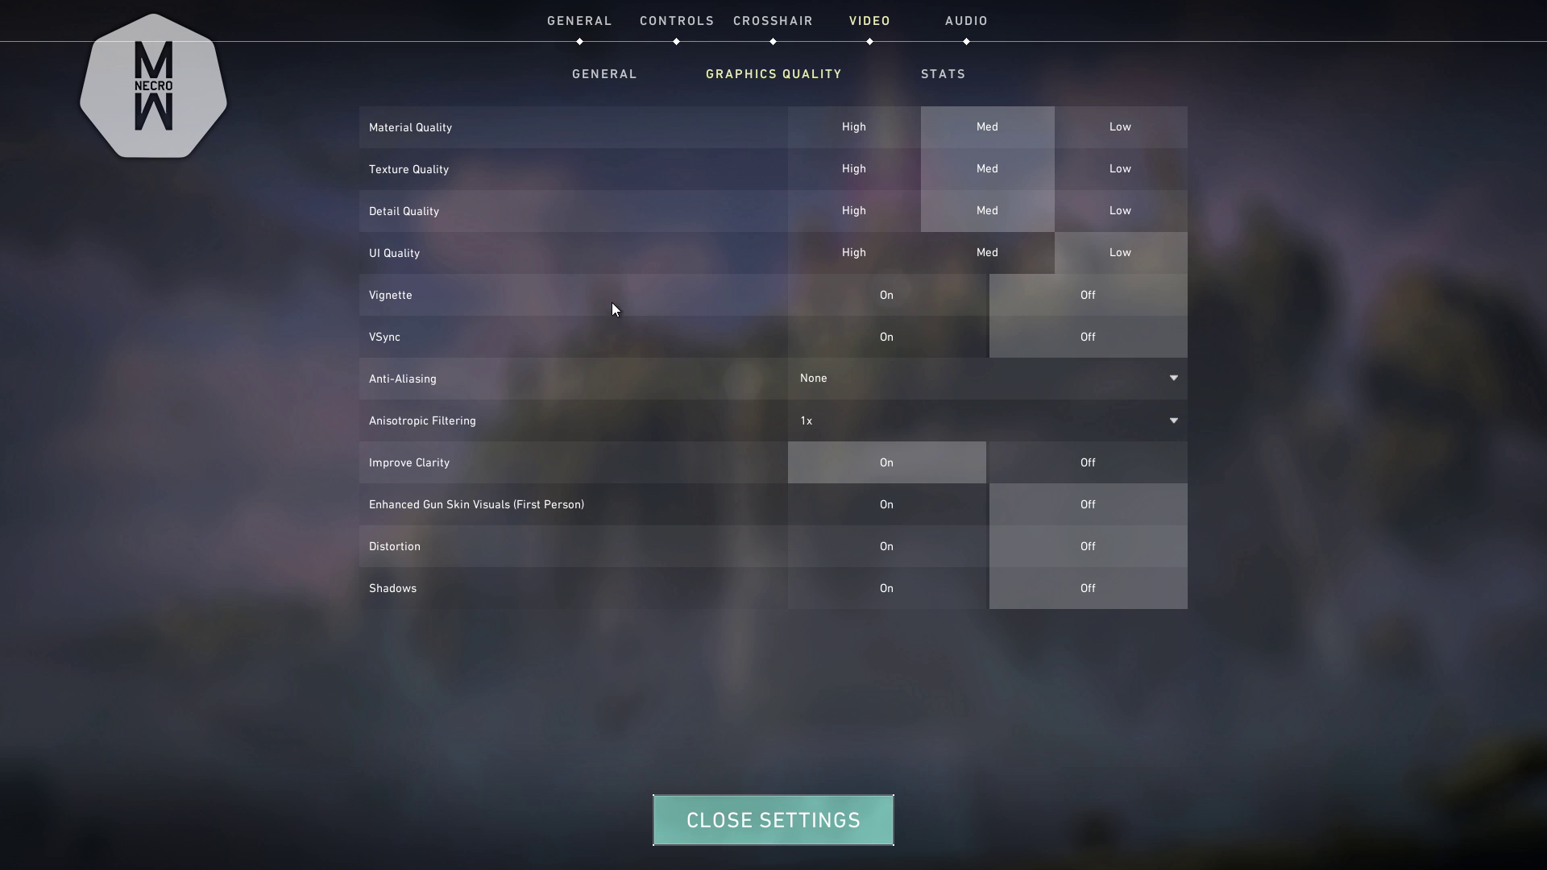
click(770, 820)
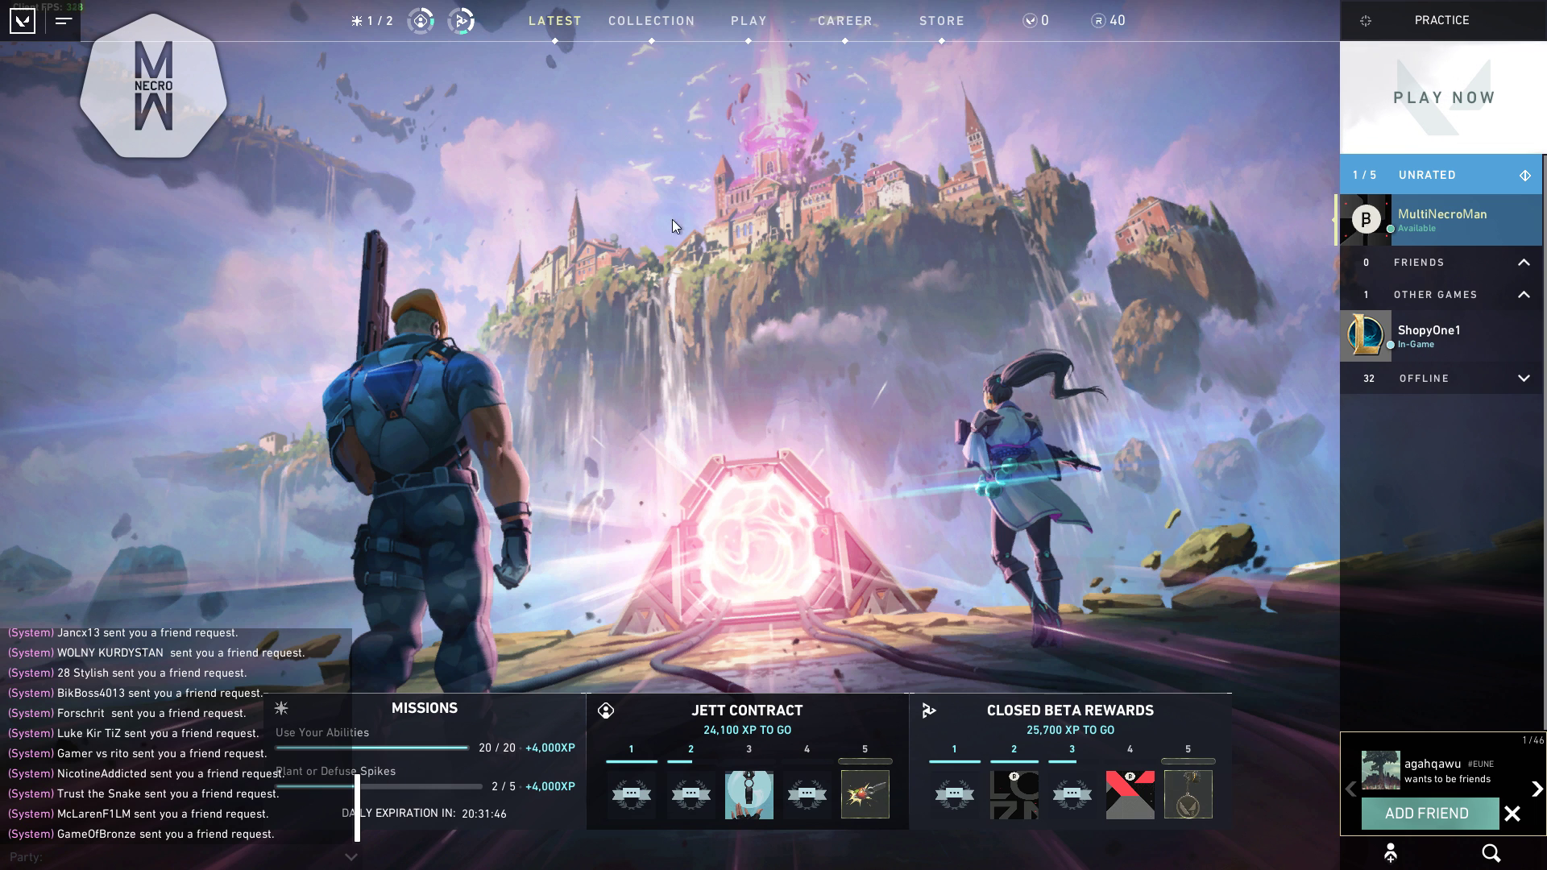
Step: Go to the game's Play screen with the match type choices
click(749, 21)
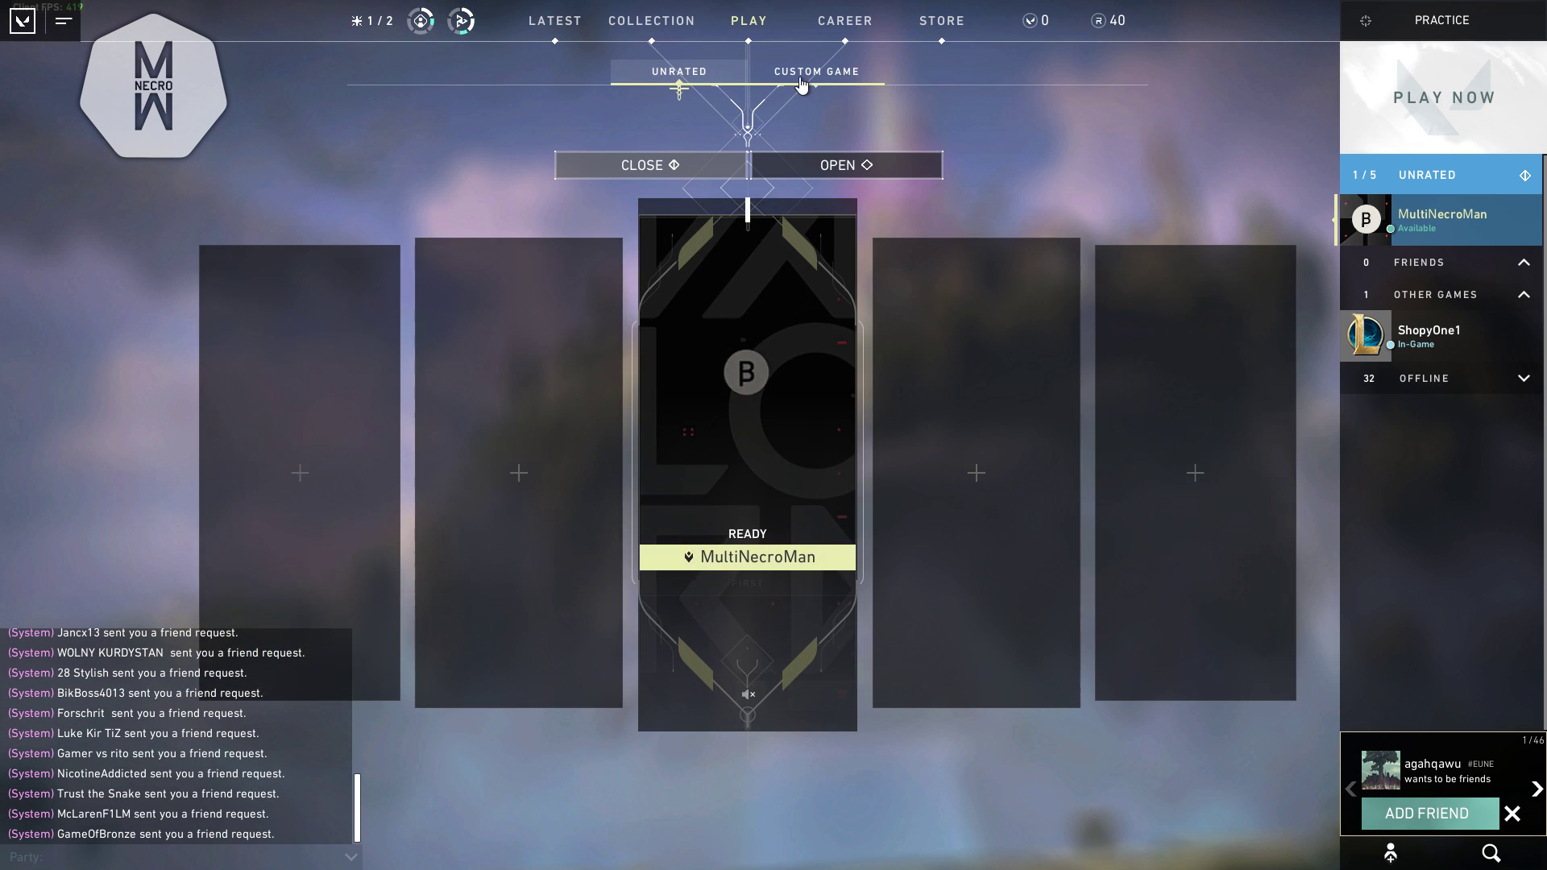